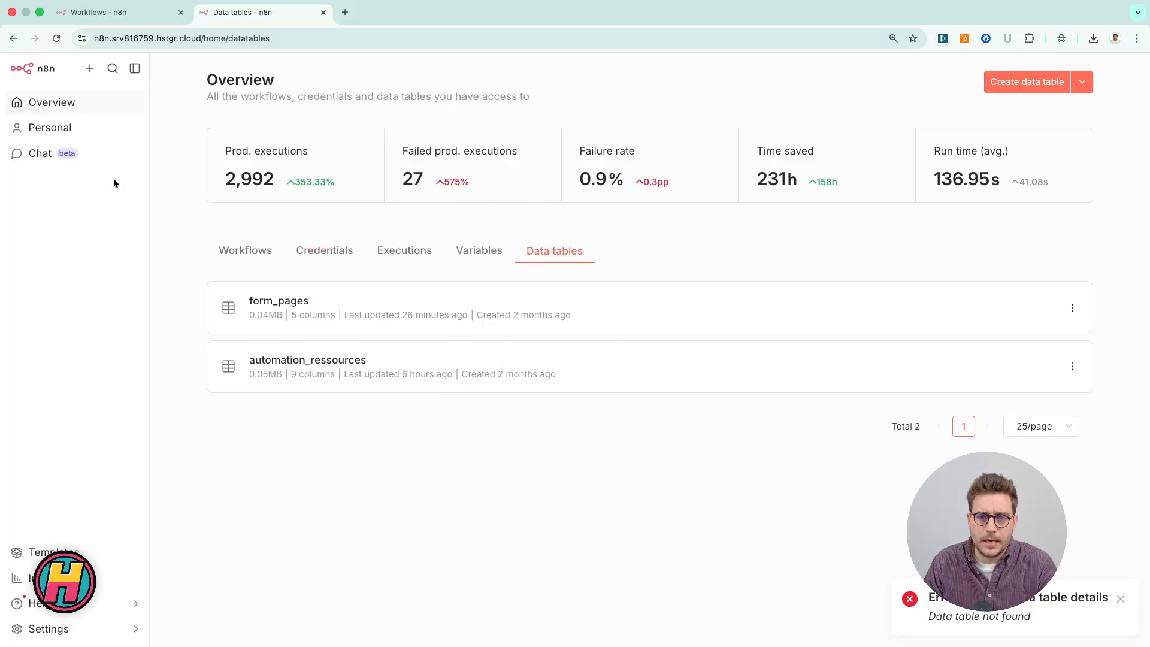
- Create a data table named 'Test Hackceleration' under the personal project's Data tables
{"action": "left_click", "coordinate": [66, 130]}
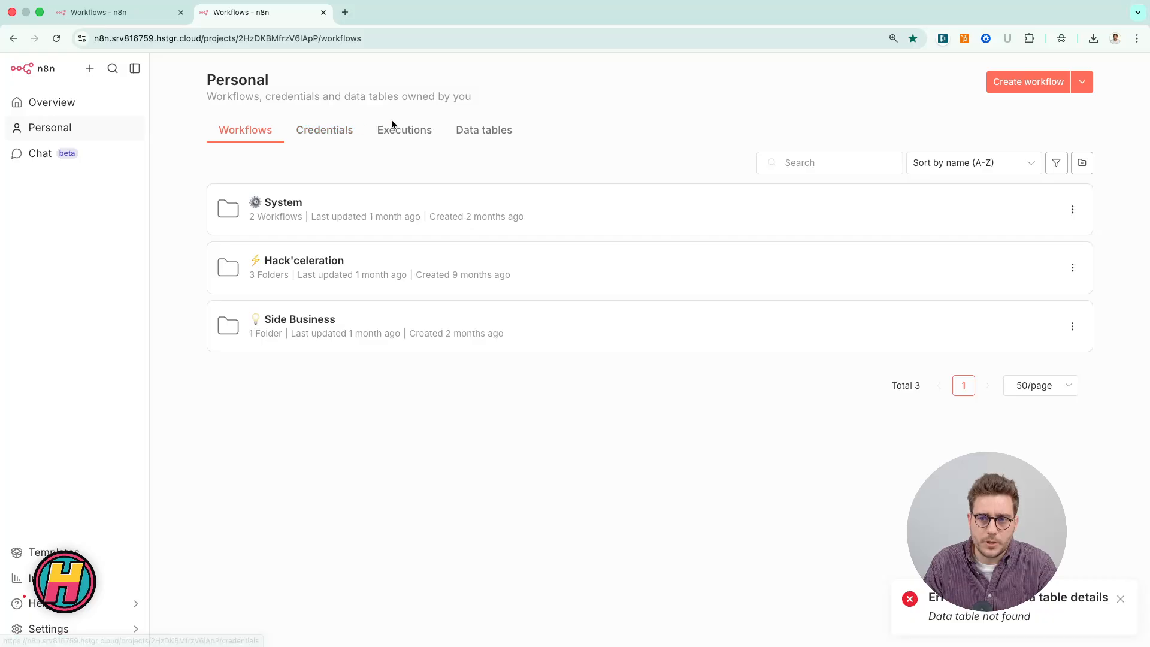
{"action": "left_click", "coordinate": [498, 132]}
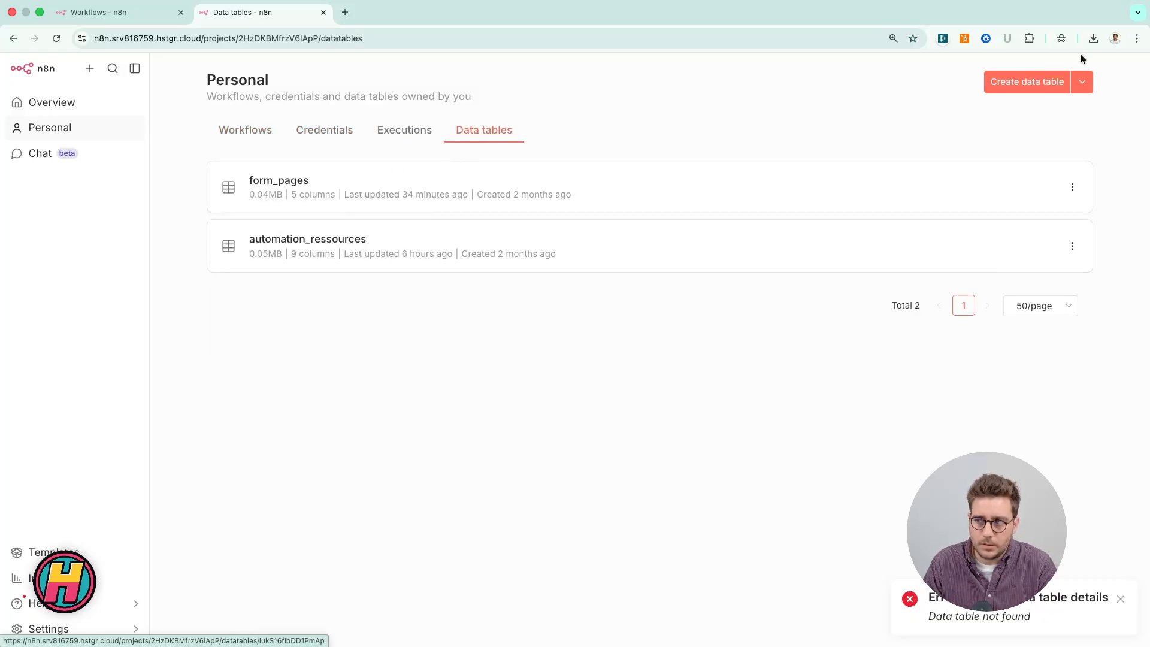
{"action": "left_click", "coordinate": [1038, 83]}
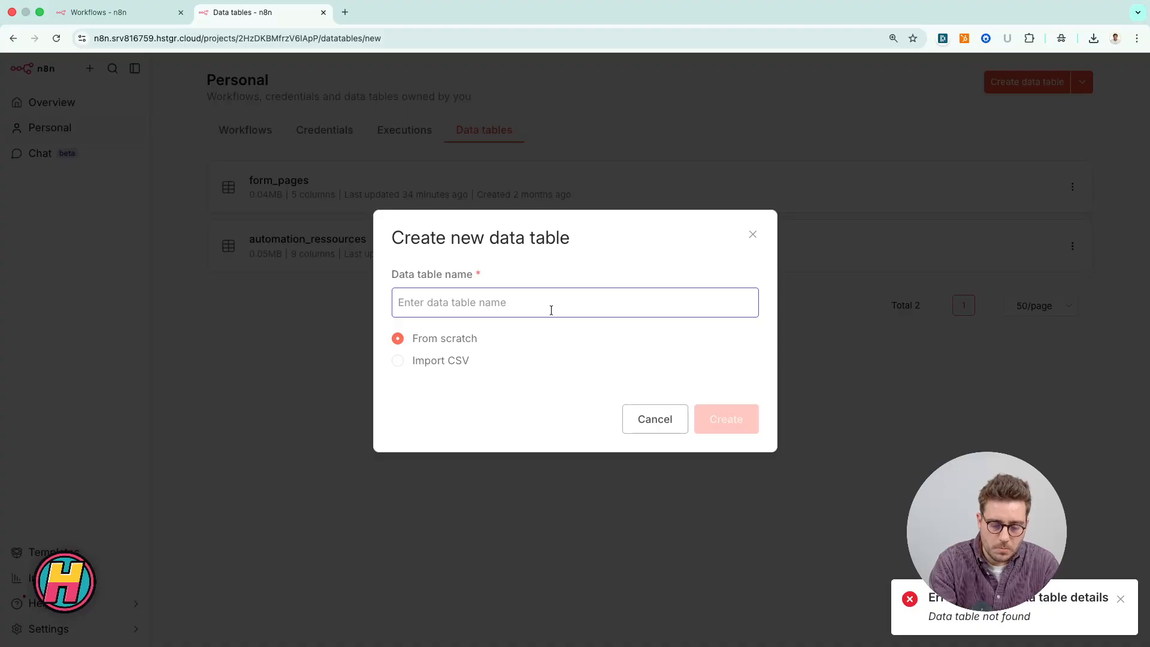
{"action": "type", "text": "Te"}
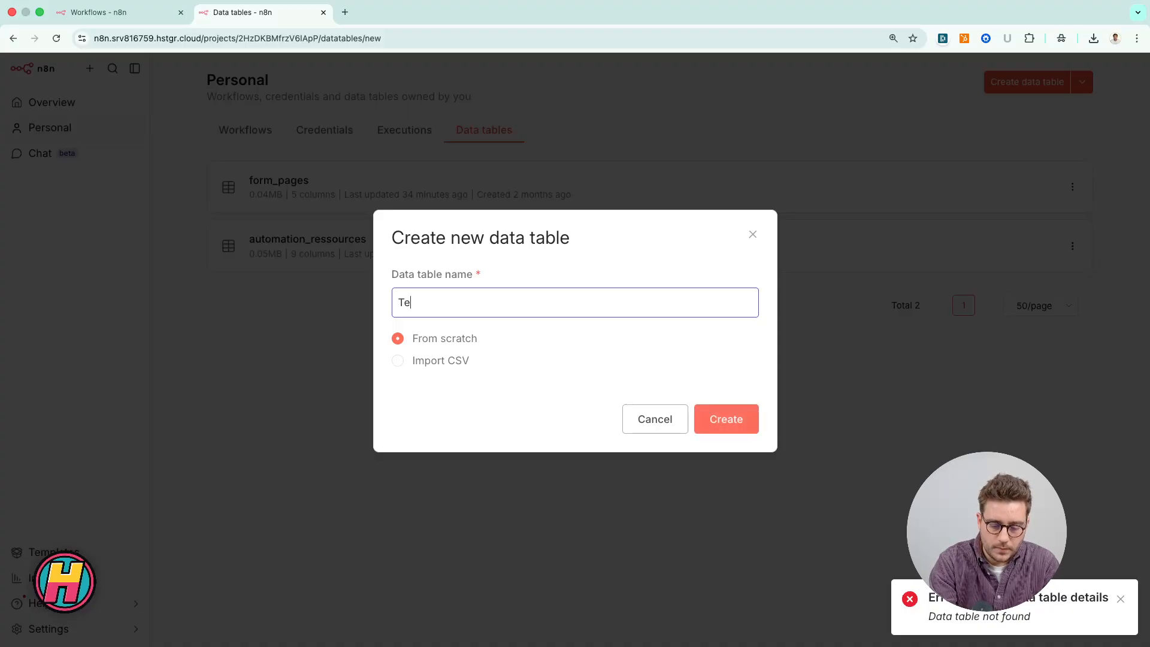
{"action": "type", "text": "st Hackc"}
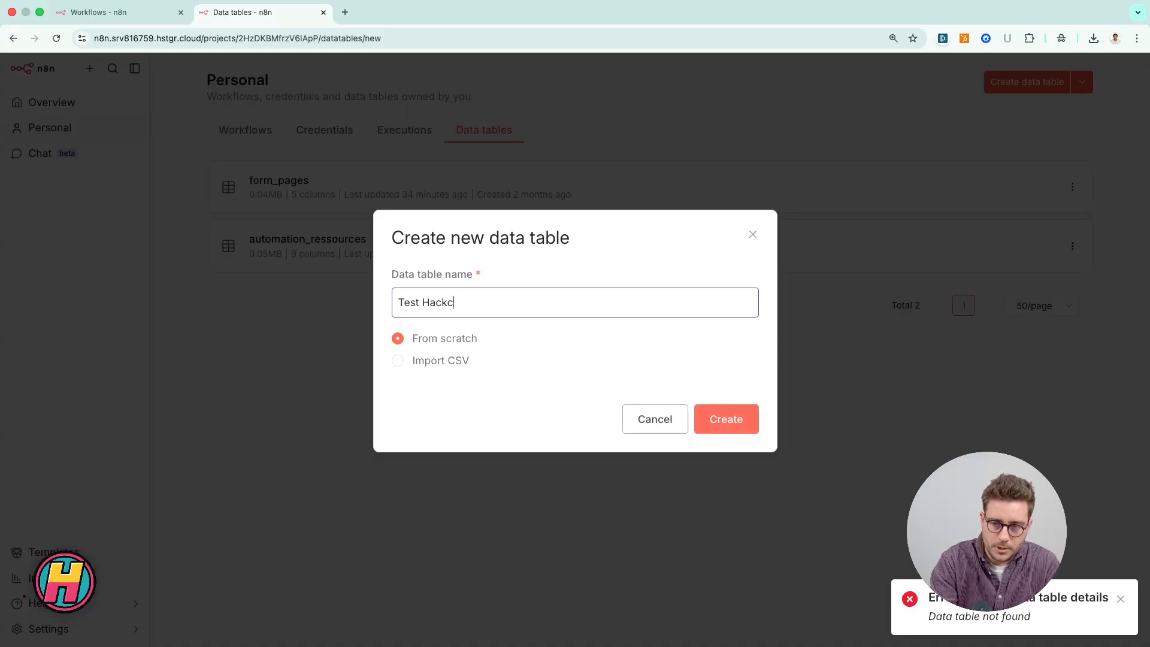
{"action": "type", "text": "elertion"}
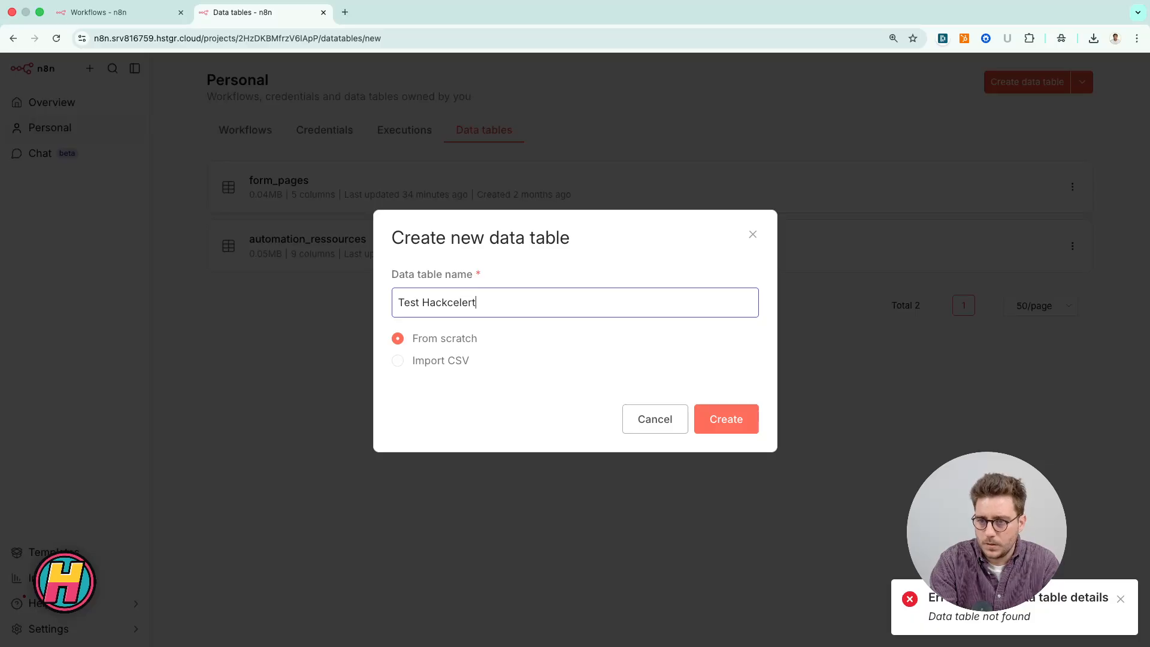
{"action": "key", "text": "BackSpace"}
{"action": "key", "text": "BackSpace"}
{"action": "key", "text": "BackSpace"}
{"action": "key", "text": "BackSpace"}
{"action": "type", "text": "atio"}
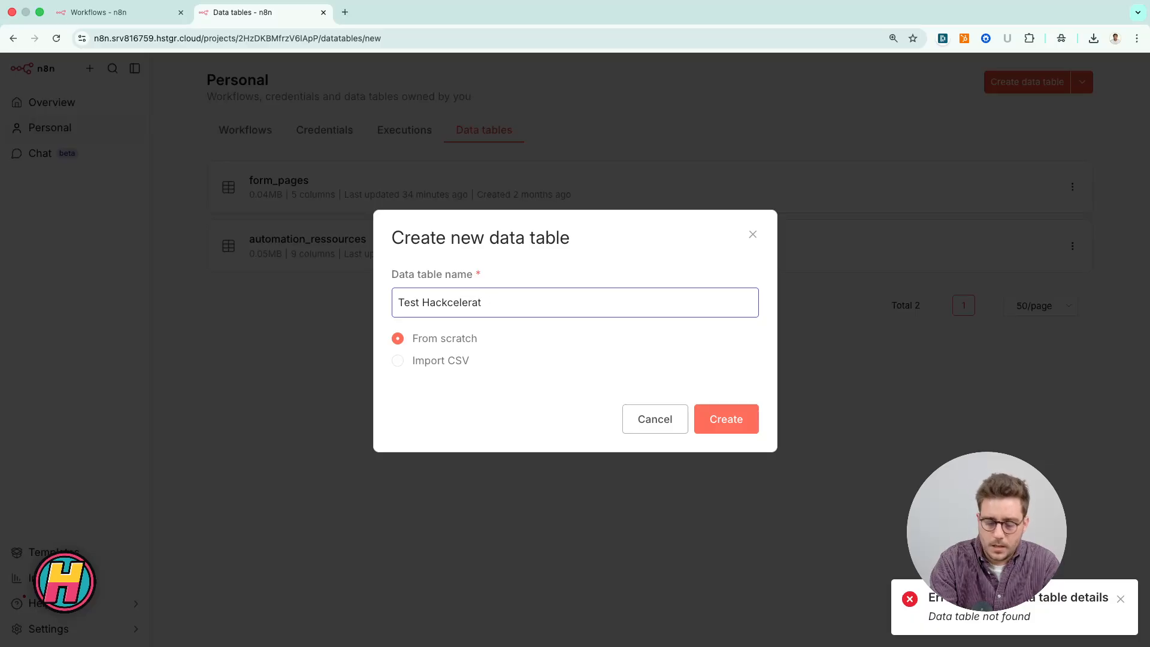
{"action": "type", "text": "n"}
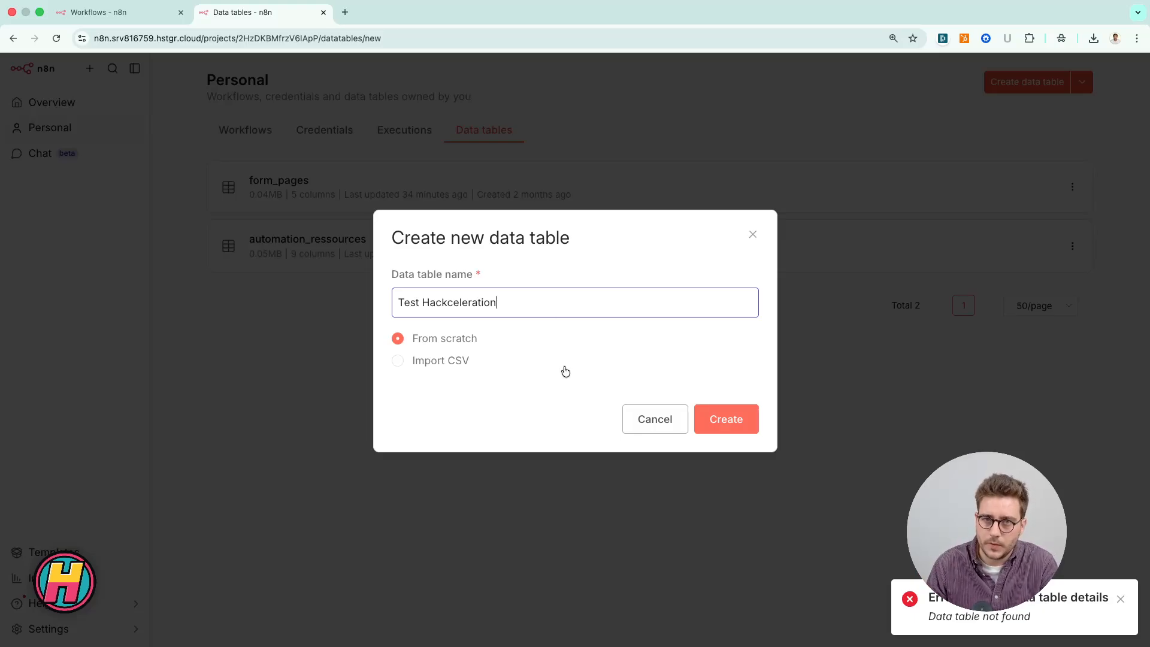
{"action": "left_click", "coordinate": [742, 424]}
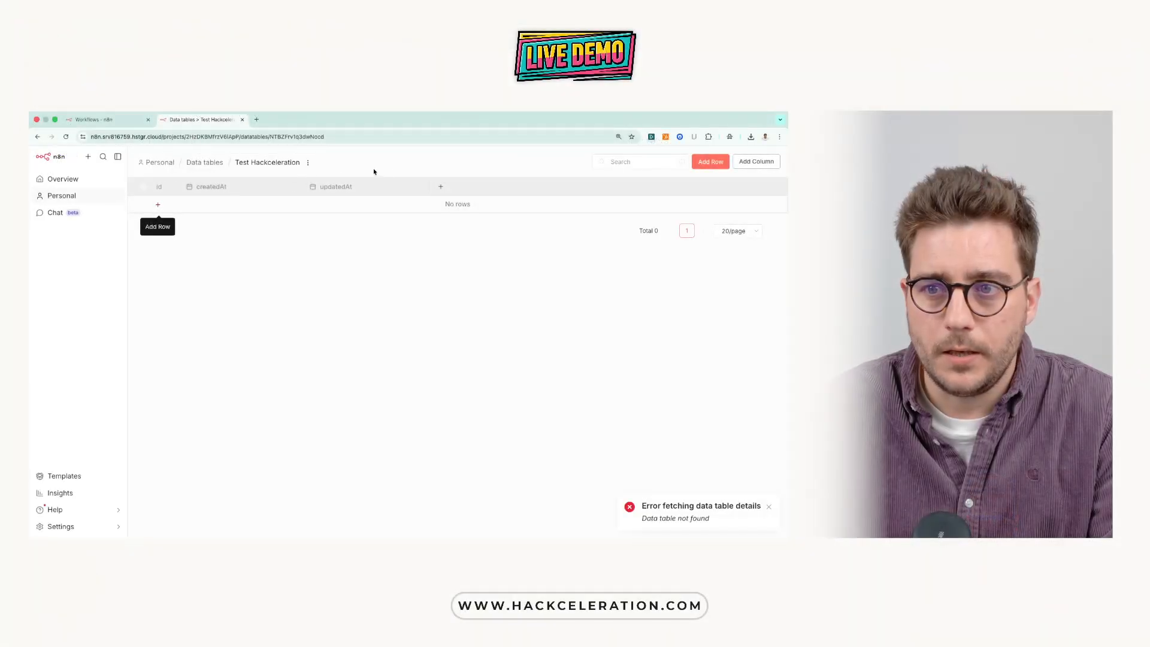
- Add string columns Fullname and Lastname to the table
{"action": "left_click", "coordinate": [438, 186]}
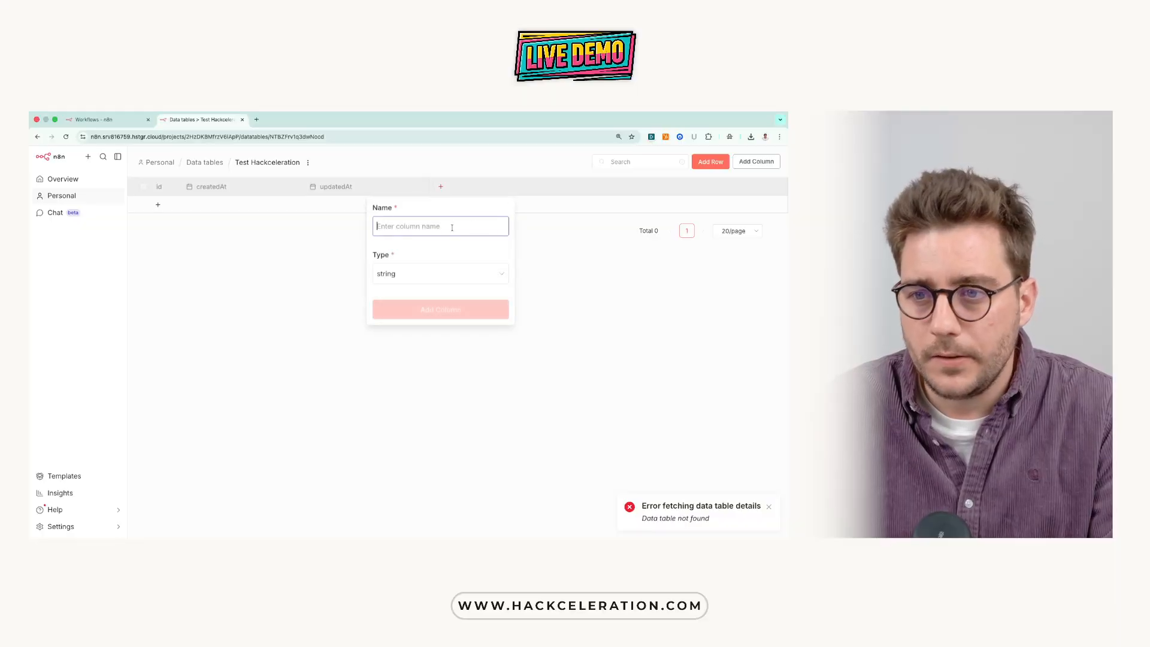
{"action": "type", "text": "F"}
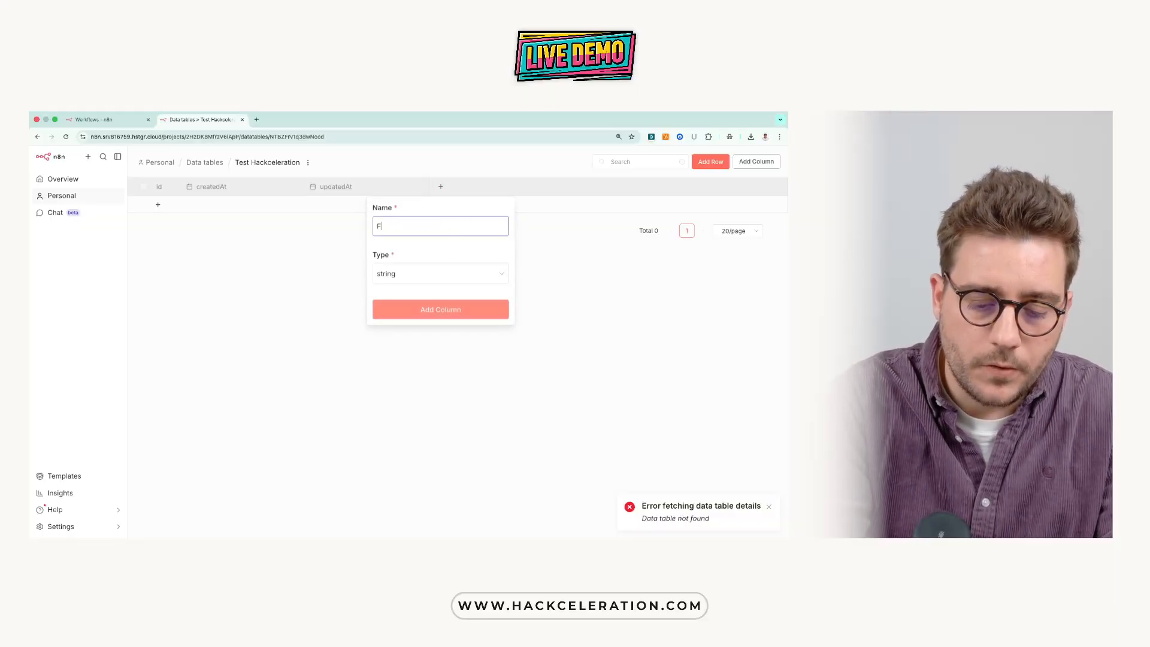
{"action": "type", "text": "ullname"}
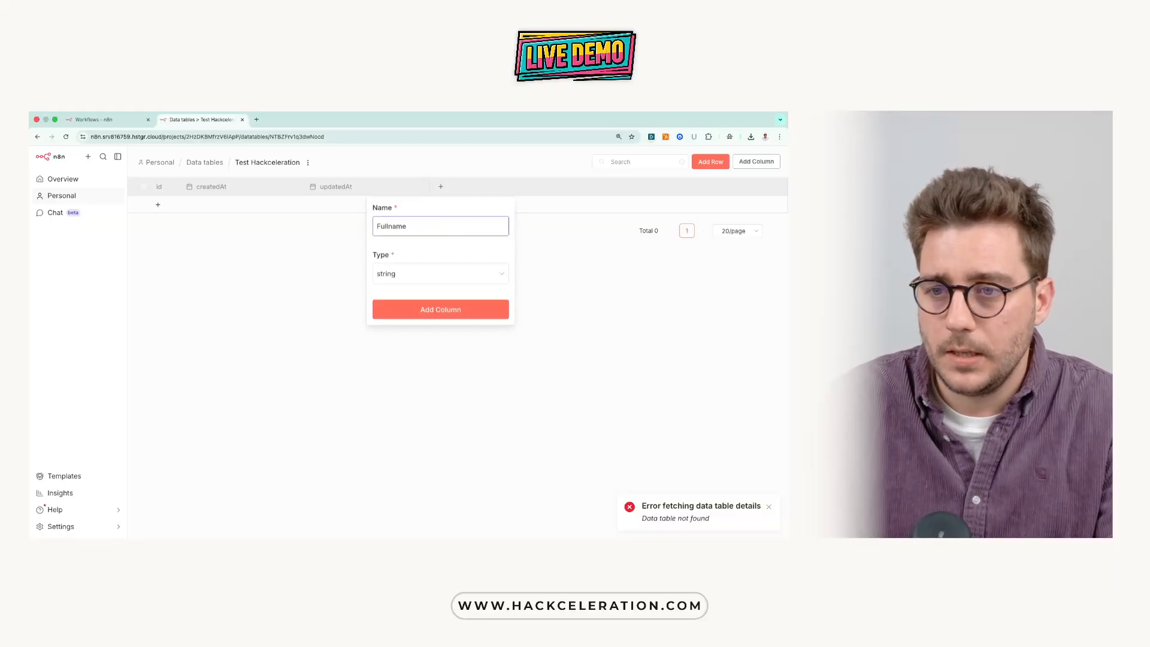
{"action": "left_click", "coordinate": [441, 272]}
{"action": "left_click", "coordinate": [441, 274]}
{"action": "left_click", "coordinate": [419, 307]}
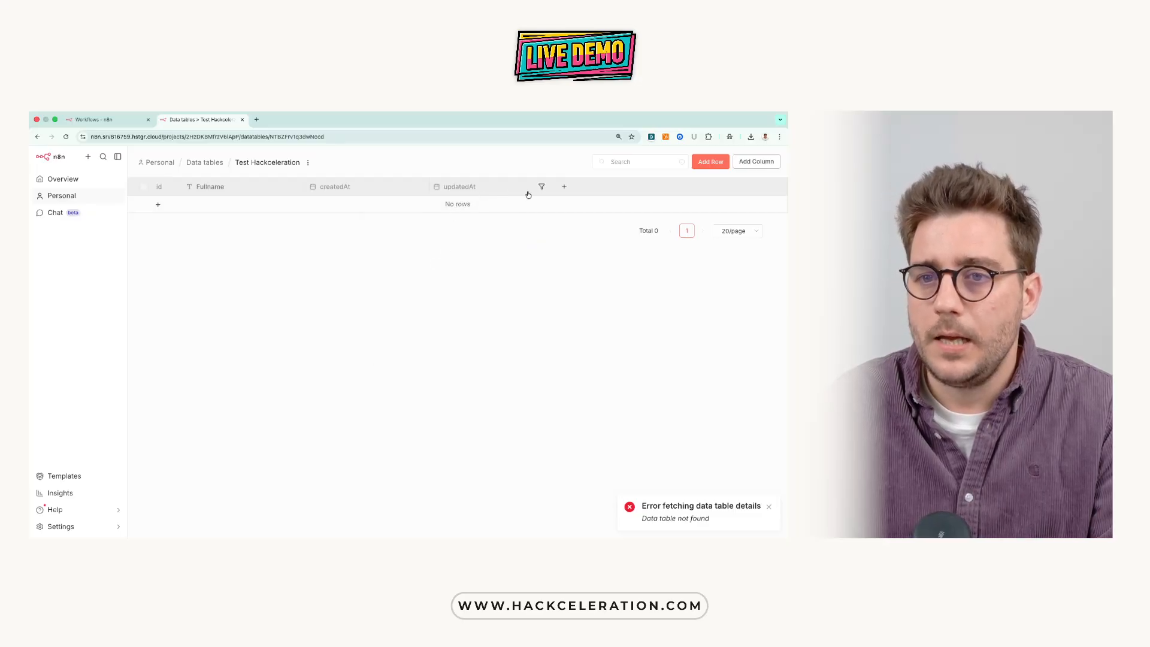
{"action": "left_click", "coordinate": [563, 187]}
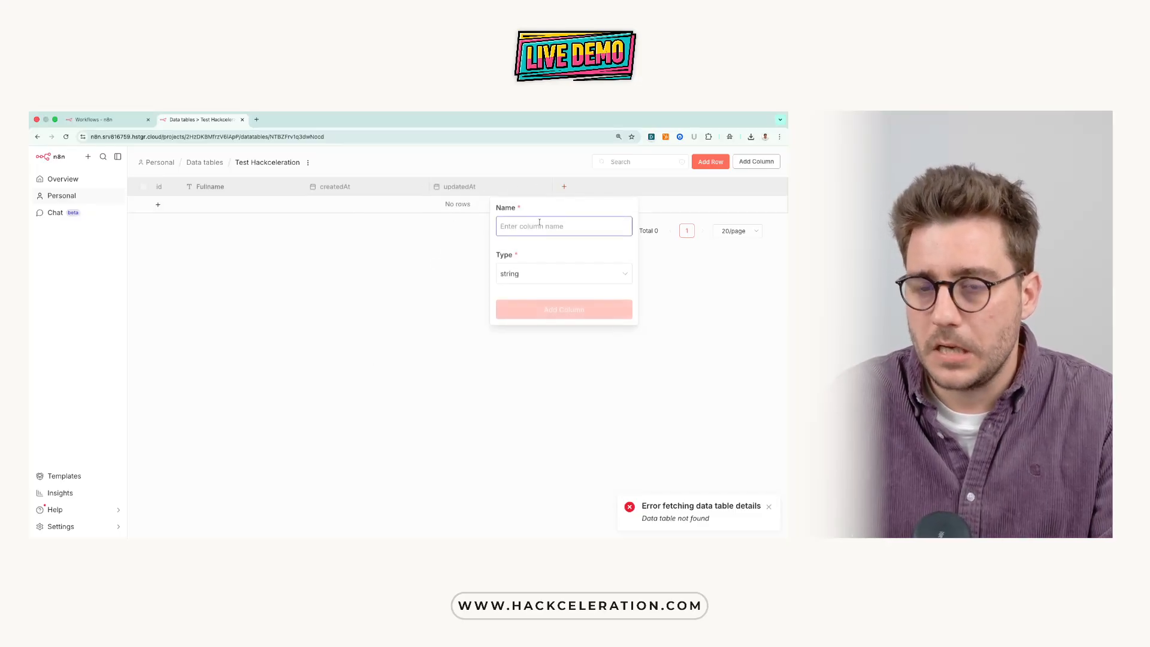
{"action": "type", "text": "Lastna"}
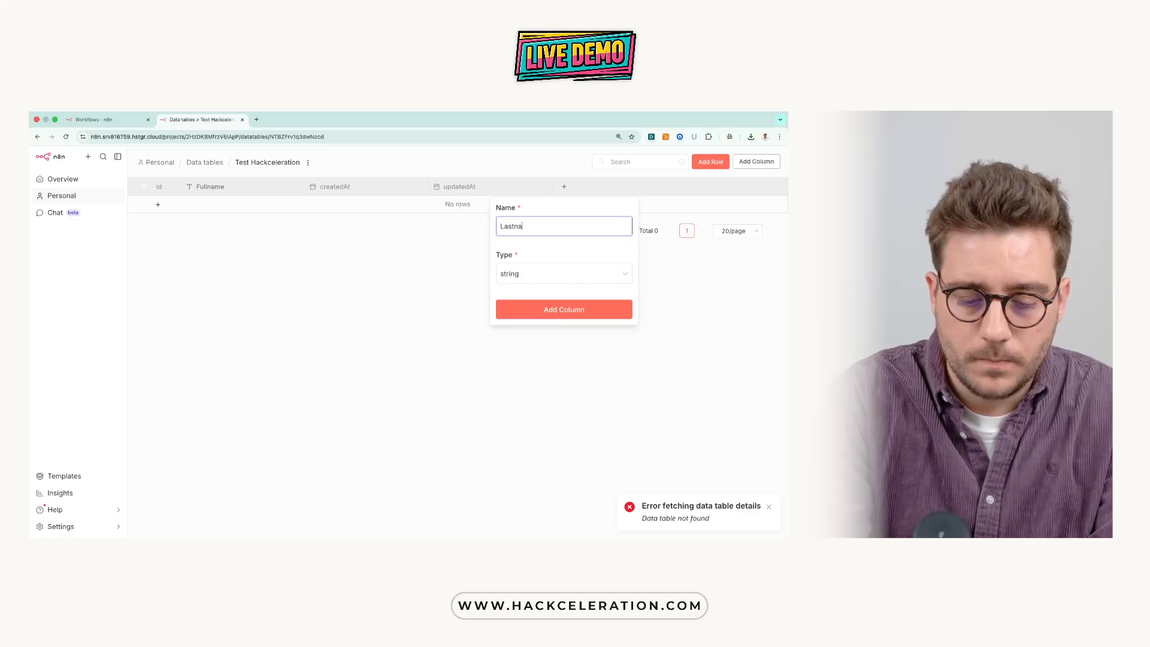
{"action": "type", "text": "me"}
{"action": "left_click", "coordinate": [548, 311]}
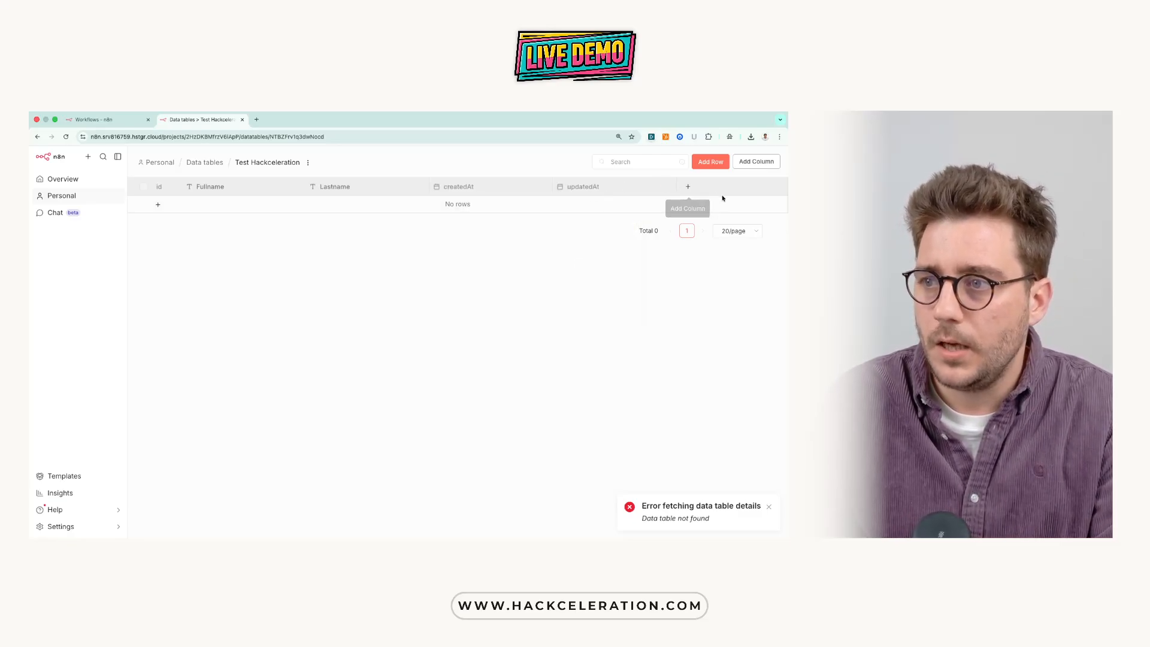
- Add a CompanyName column, removing the space from 'Company Name', then add a first row
{"action": "left_click", "coordinate": [688, 187]}
{"action": "type", "text": "Compa"}
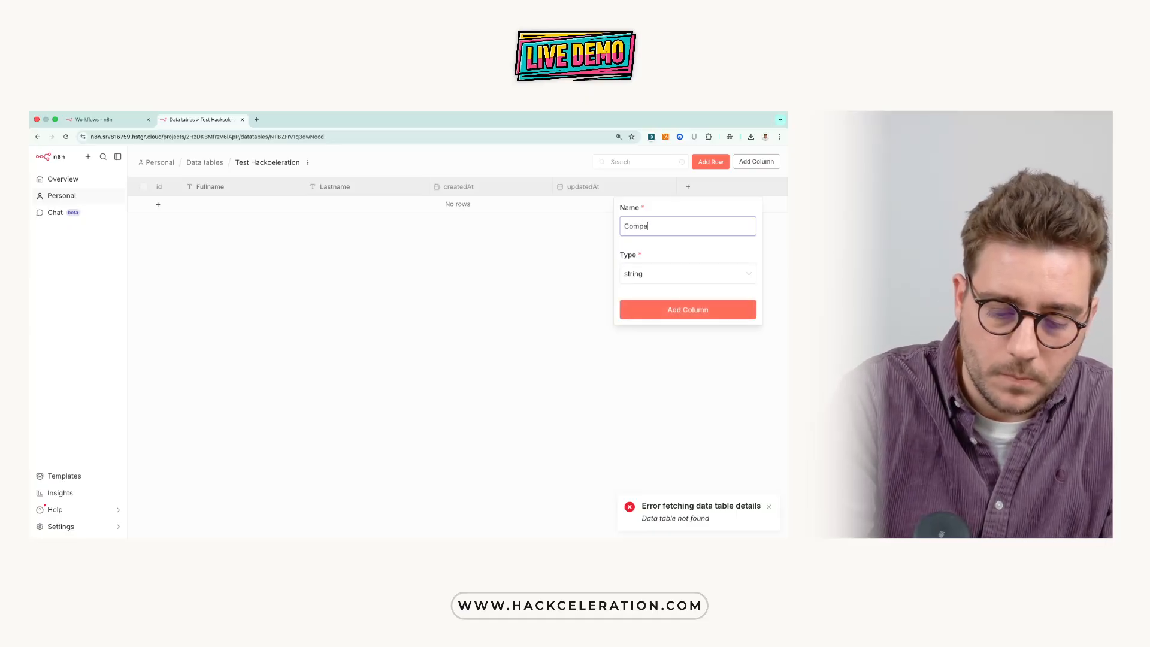
{"action": "type", "text": "ny Name"}
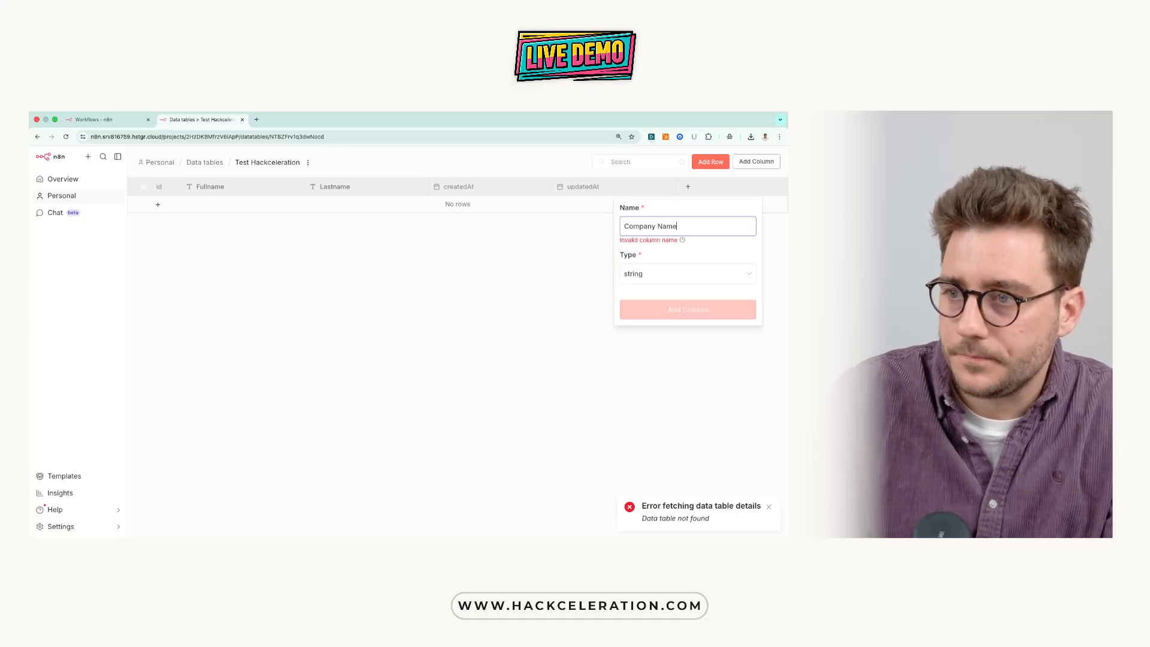
{"action": "left_click", "coordinate": [661, 233]}
{"action": "key", "text": "BackSpace"}
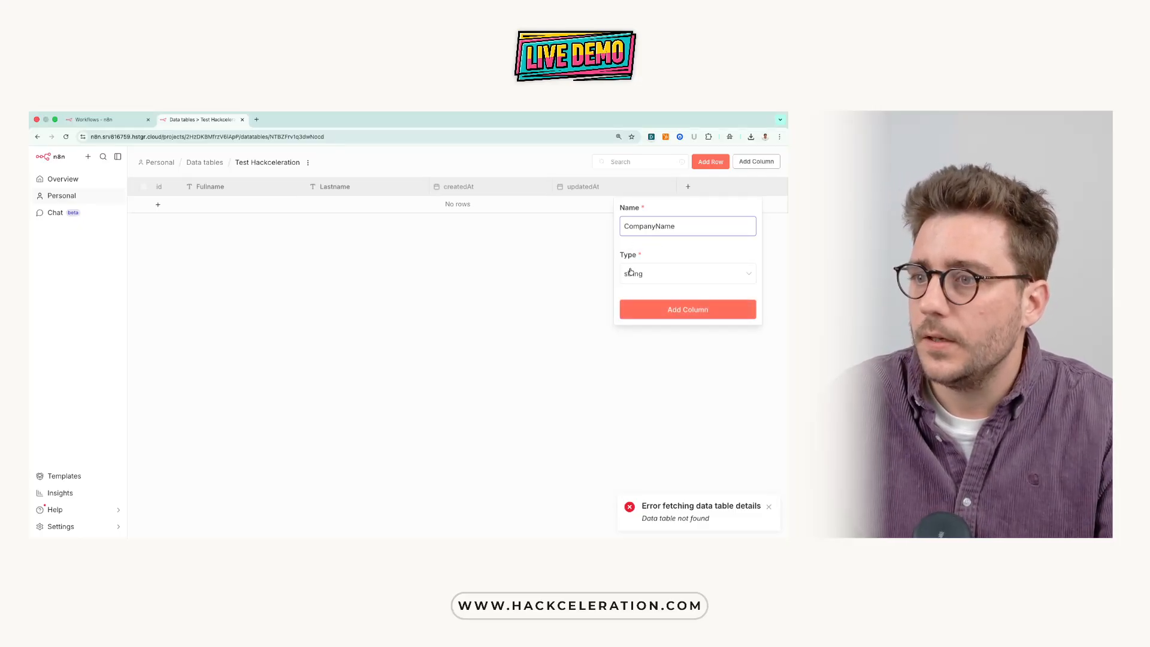
{"action": "left_click", "coordinate": [655, 310]}
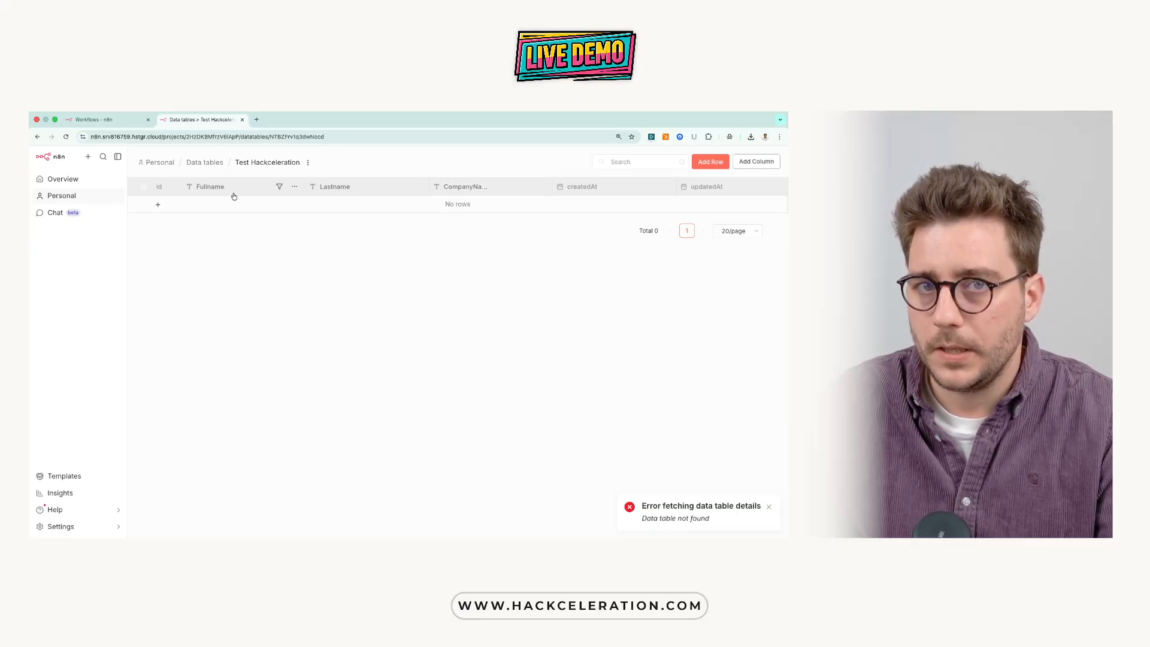
{"action": "left_click", "coordinate": [158, 204]}
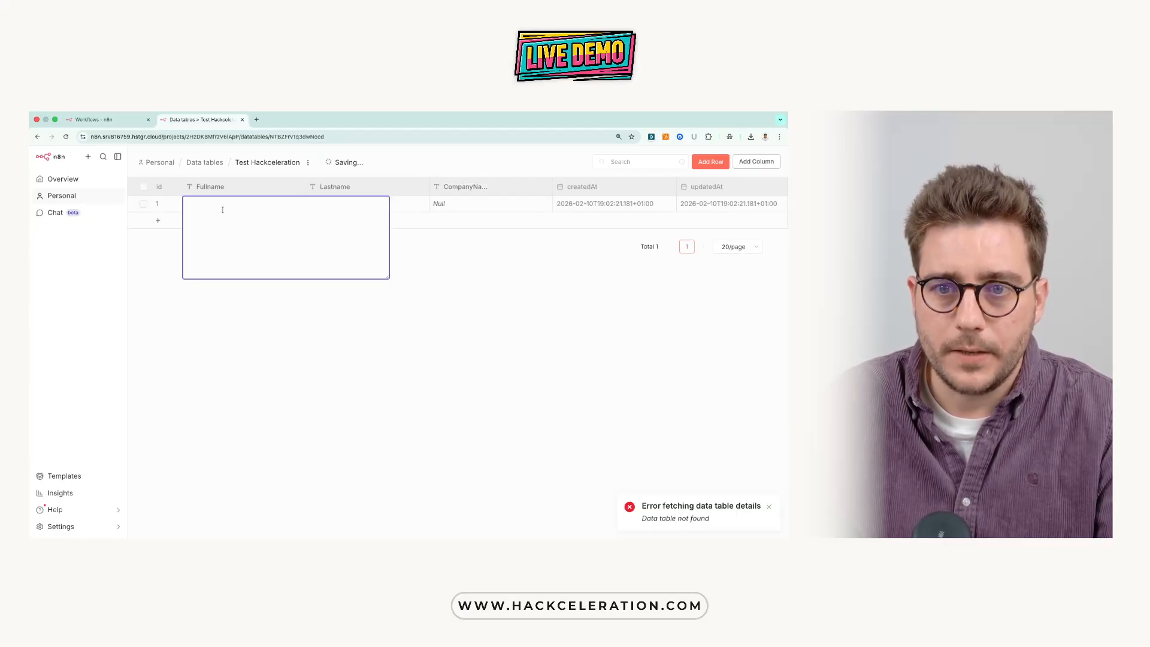
- Fill row 1 with a full name, a last name and company 'Hackceleration'
{"action": "type", "text": "Romain Cochard"}
{"action": "left_click", "coordinate": [321, 204]}
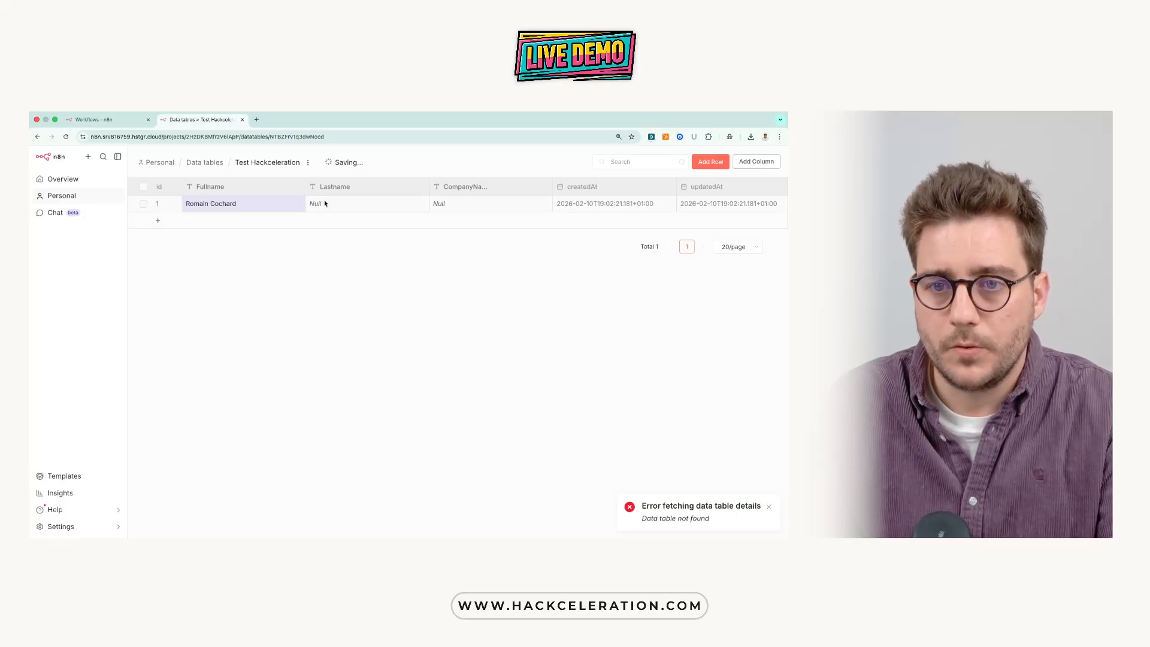
{"action": "double_click", "coordinate": [334, 205]}
{"action": "type", "text": "C"}
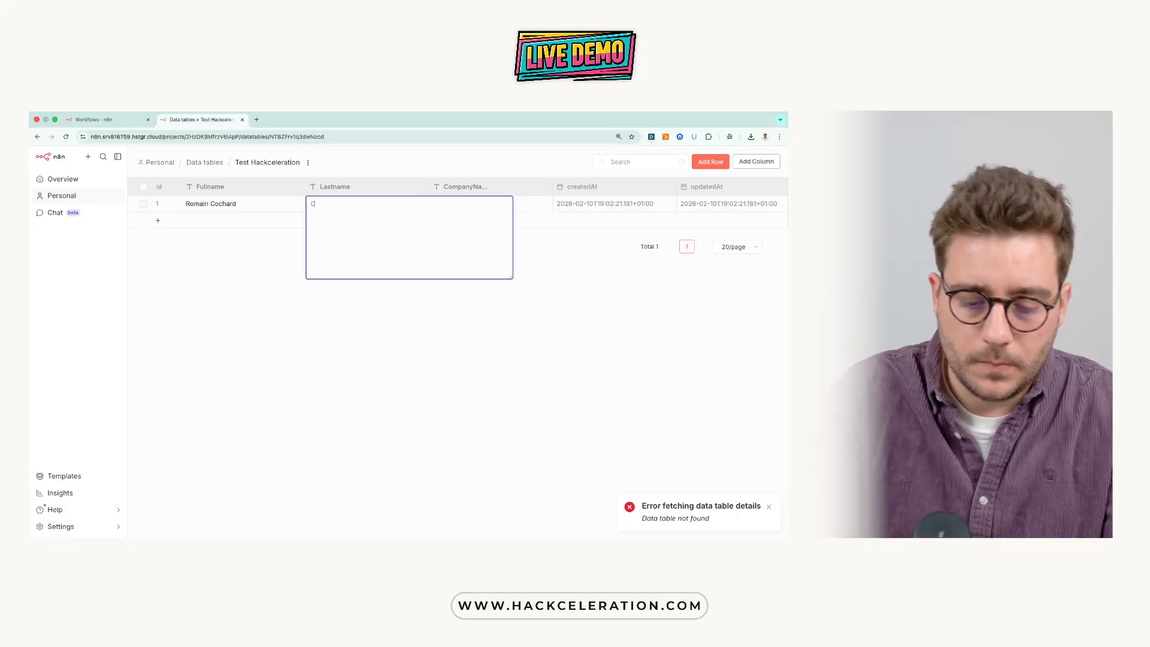
{"action": "type", "text": "ochard"}
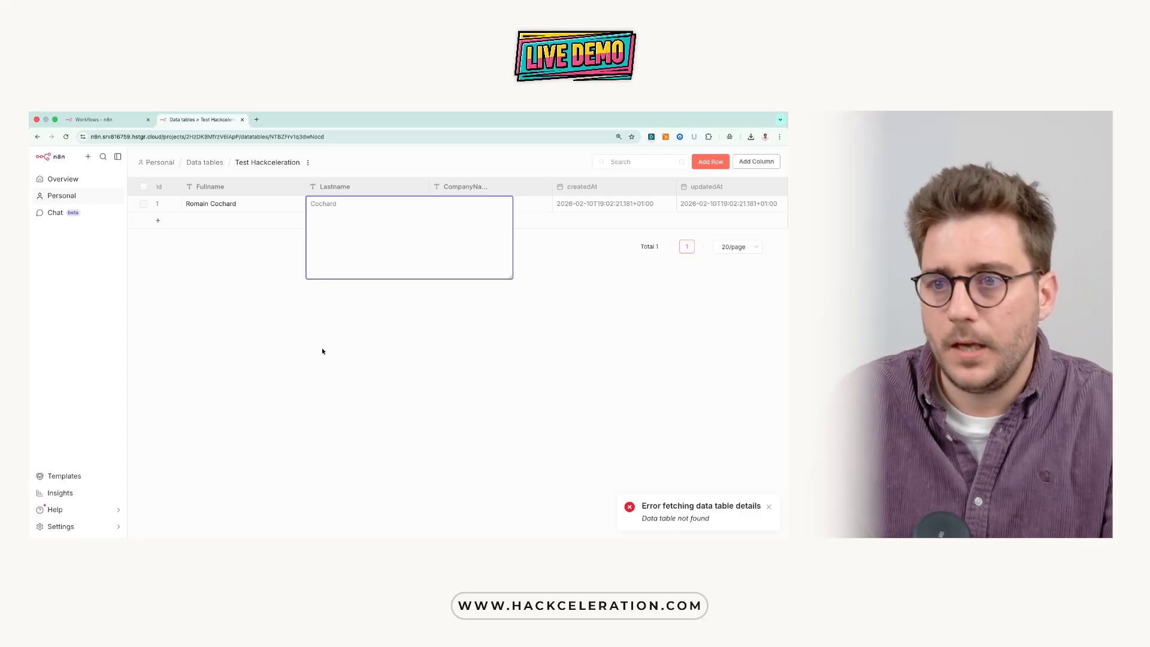
{"action": "key", "text": "Return"}
{"action": "double_click", "coordinate": [465, 200]}
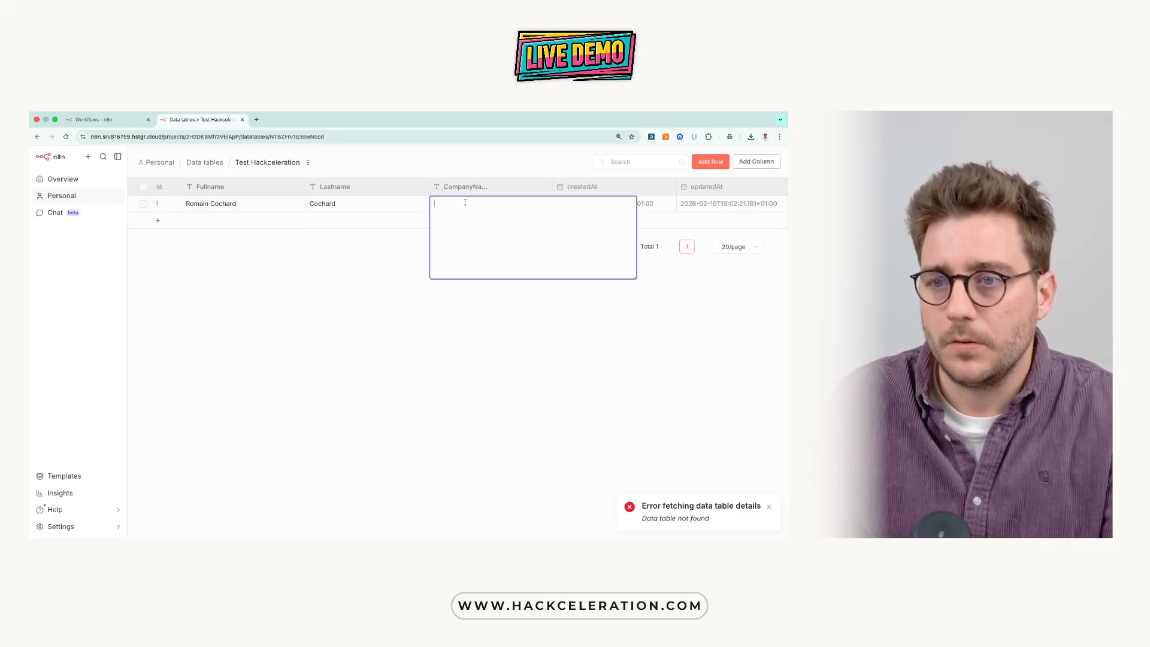
{"action": "type", "text": "Hackc"}
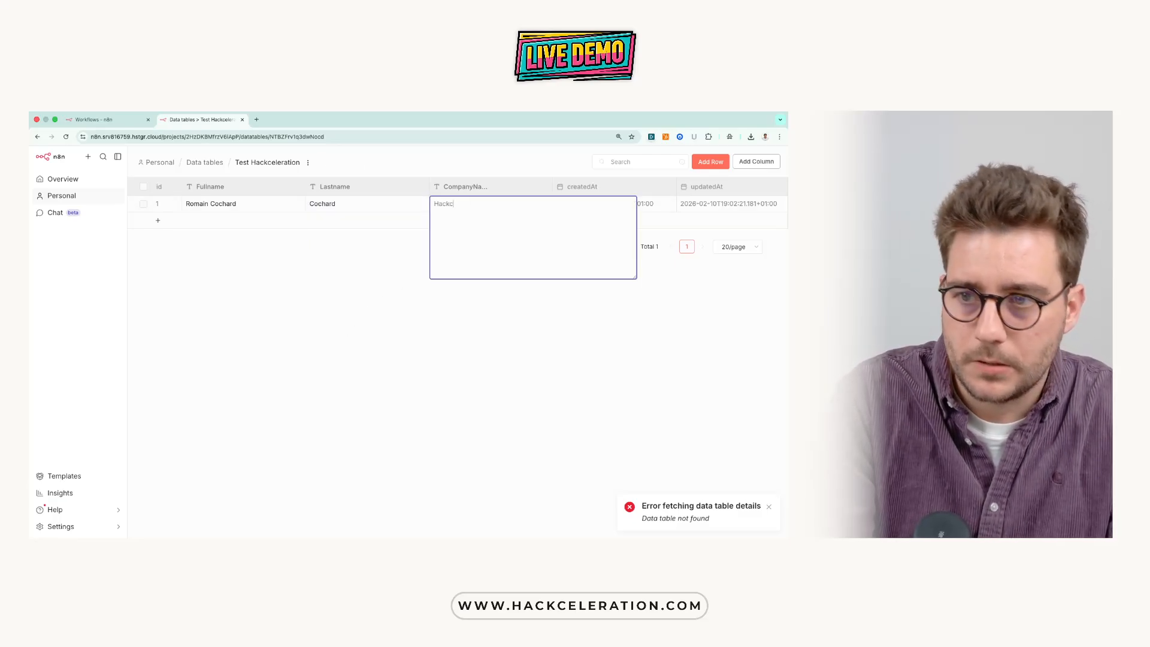
{"action": "type", "text": "eleration"}
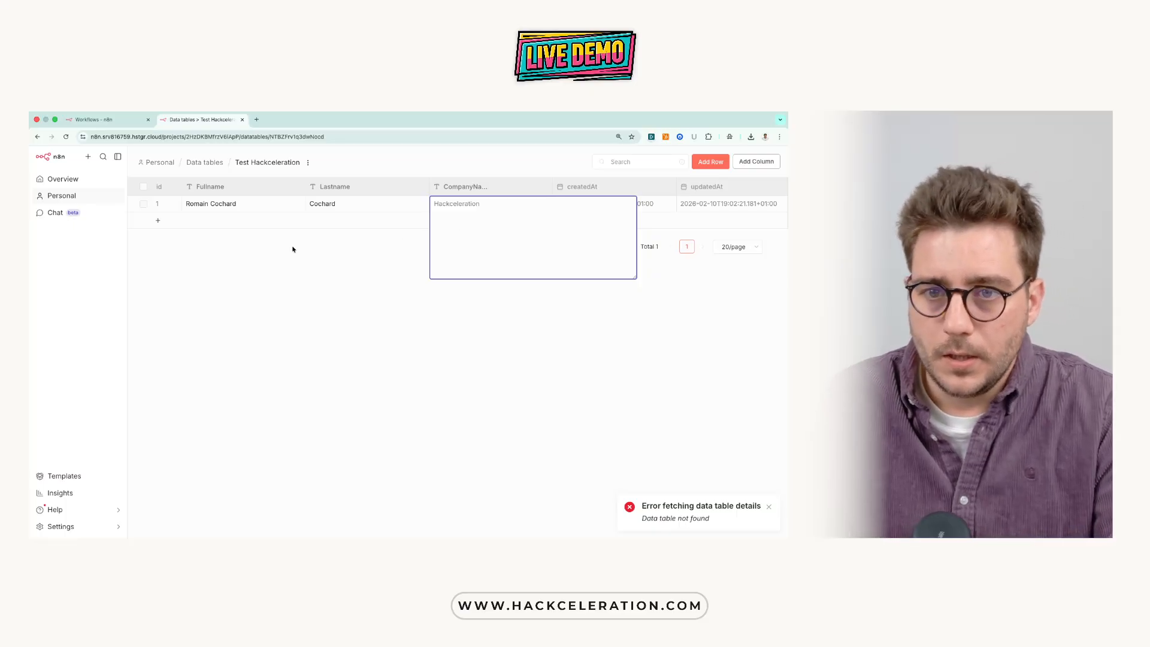
{"action": "key", "text": "Return"}
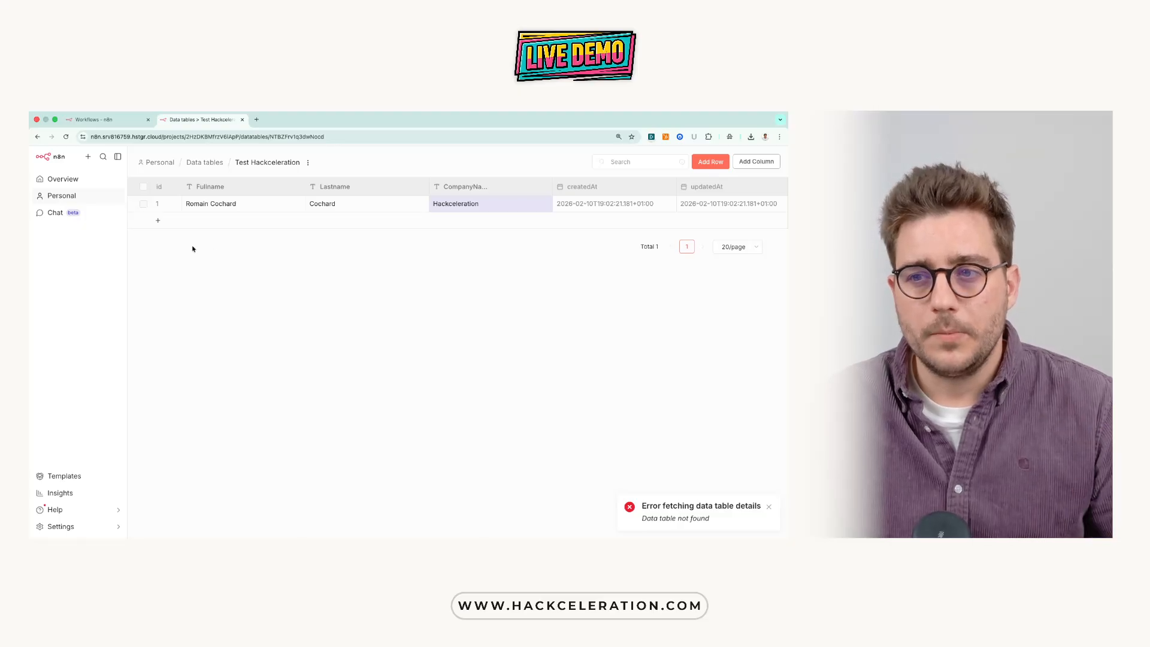
- Correct the CompanyName cell to Hack'celeration and save it
{"action": "double_click", "coordinate": [464, 204]}
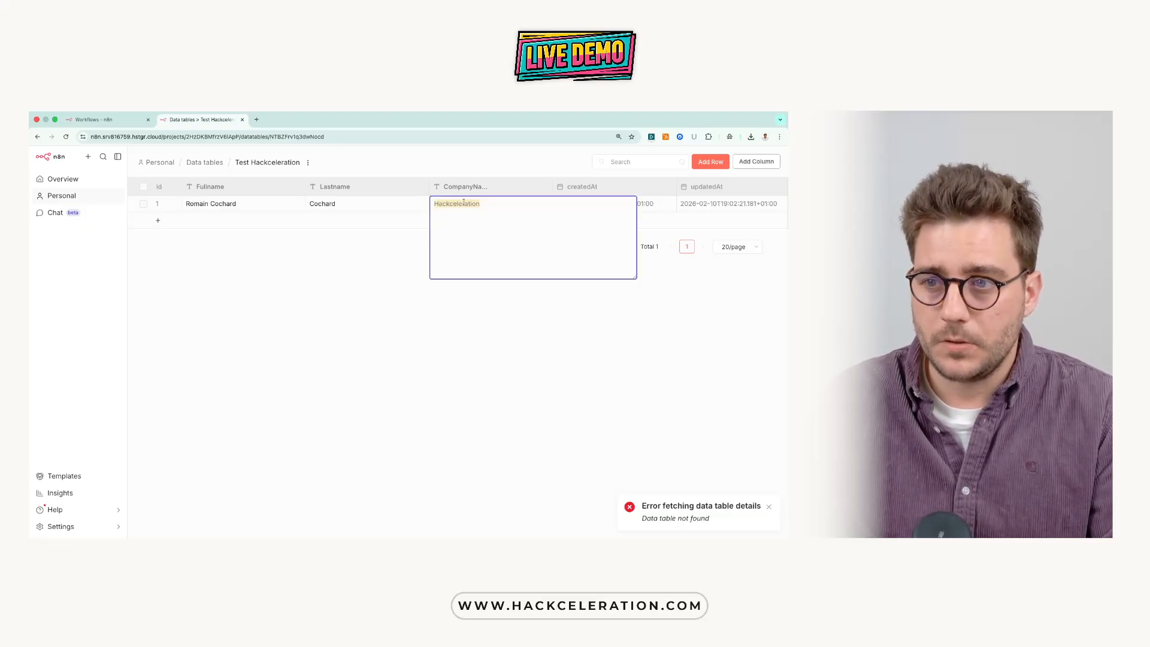
{"action": "left_click", "coordinate": [452, 209]}
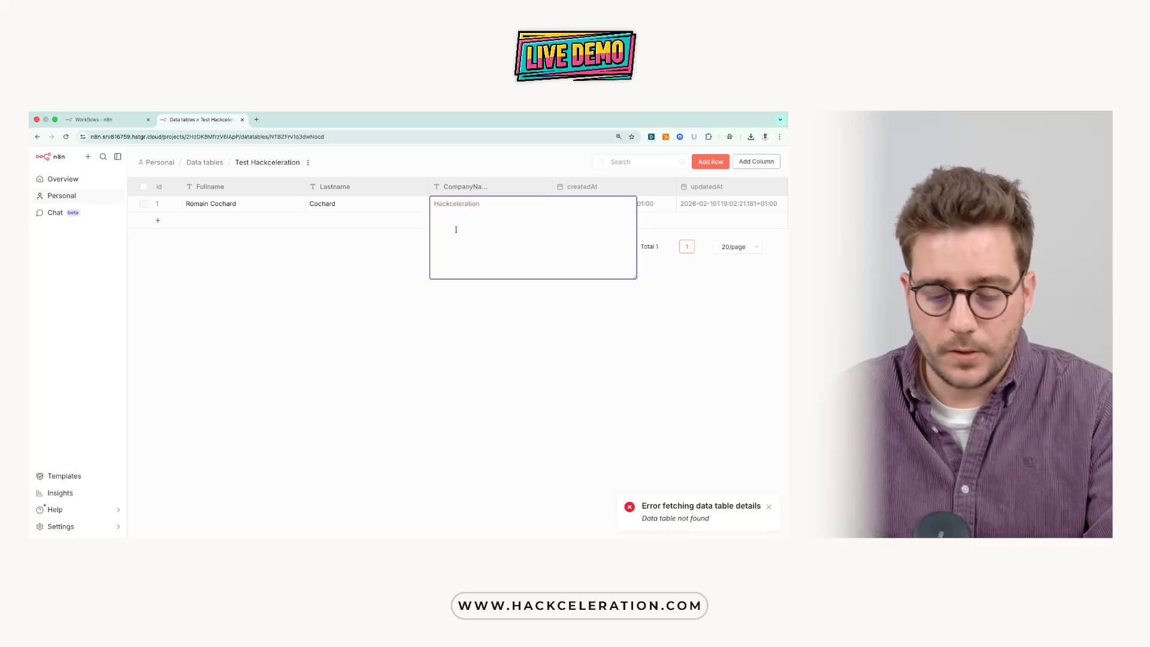
{"action": "type", "text": "'"}
{"action": "left_click", "coordinate": [362, 336]}
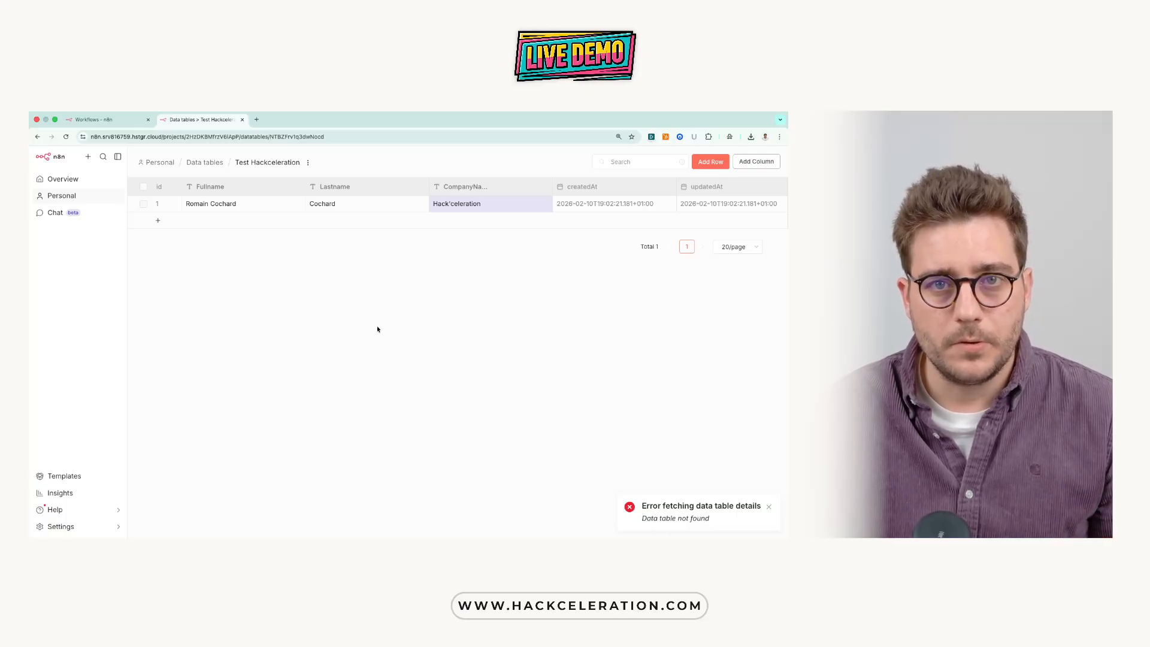
- Delete row 1 from the Test Hackceleration table
{"action": "left_click", "coordinate": [144, 204]}
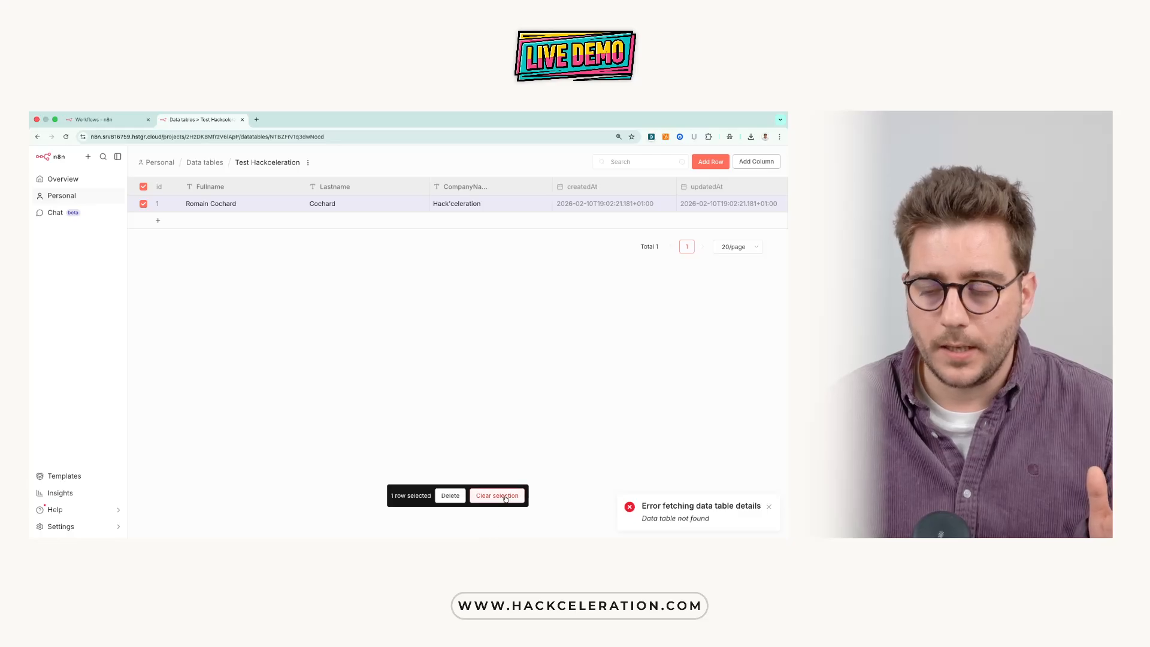
{"action": "left_click", "coordinate": [505, 498]}
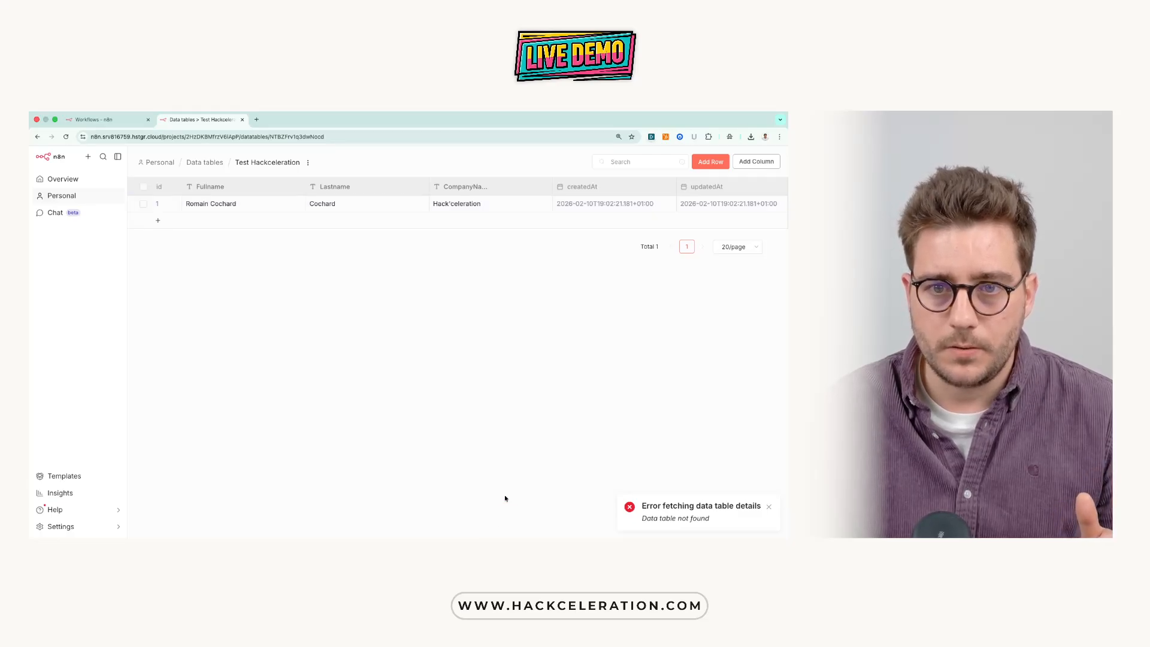
{"action": "left_click", "coordinate": [144, 203]}
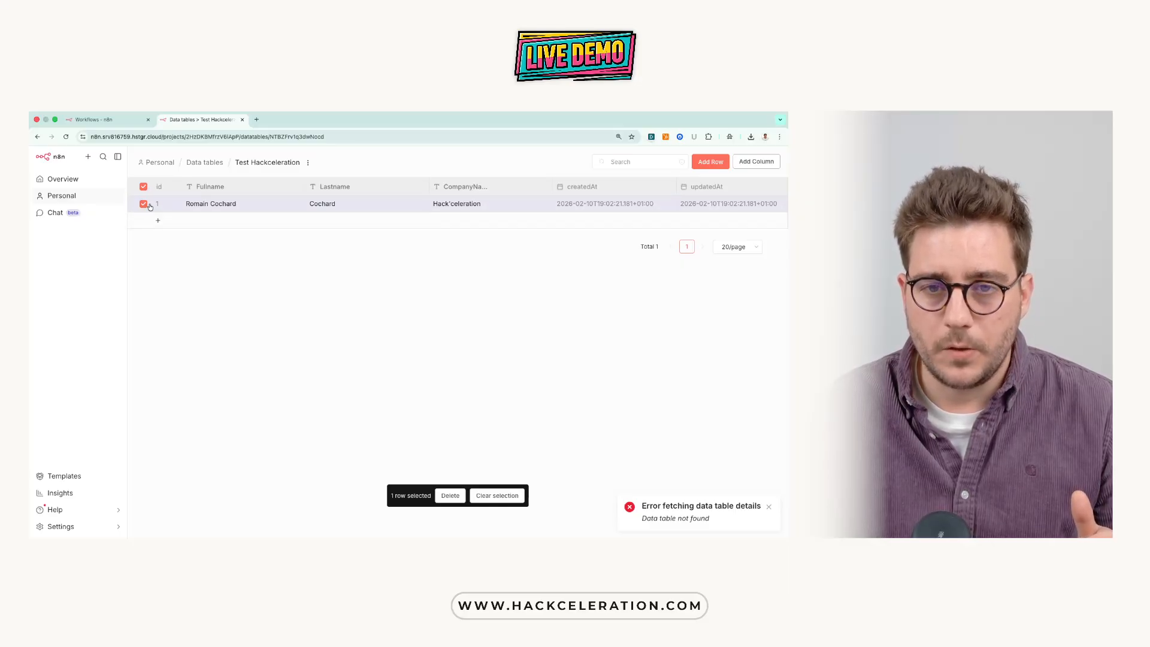
{"action": "left_click", "coordinate": [450, 495]}
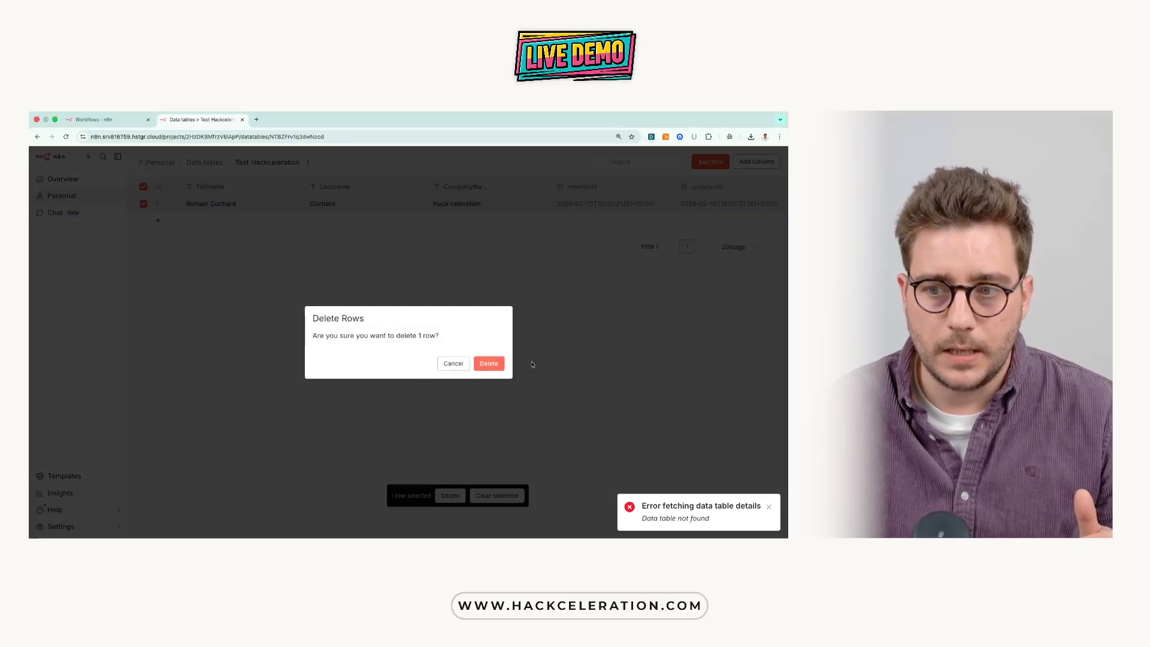
{"action": "left_click", "coordinate": [501, 364]}
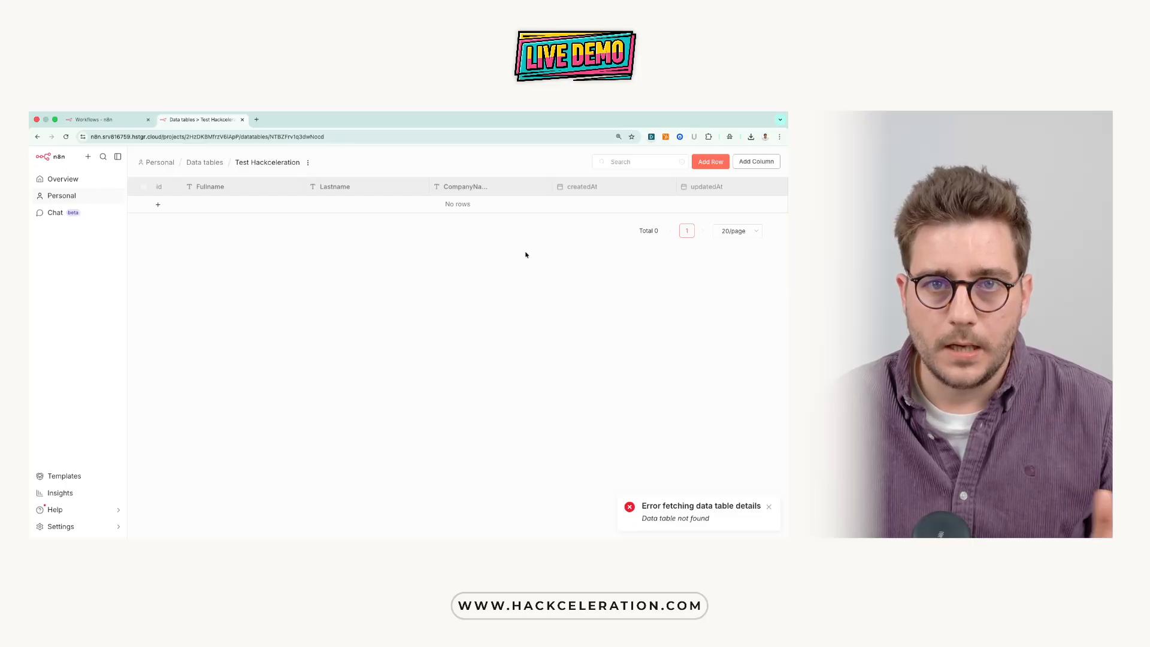
- Delete the Test Hackceleration data table from the Data tables list
{"action": "left_click", "coordinate": [211, 163]}
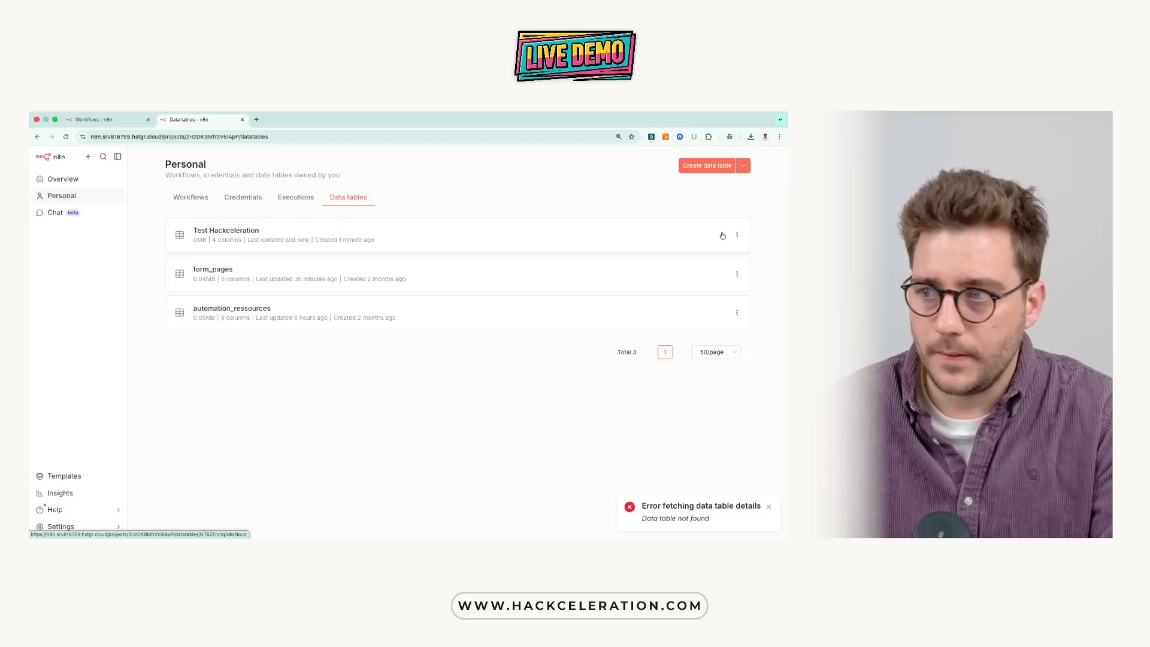
{"action": "left_click", "coordinate": [737, 235]}
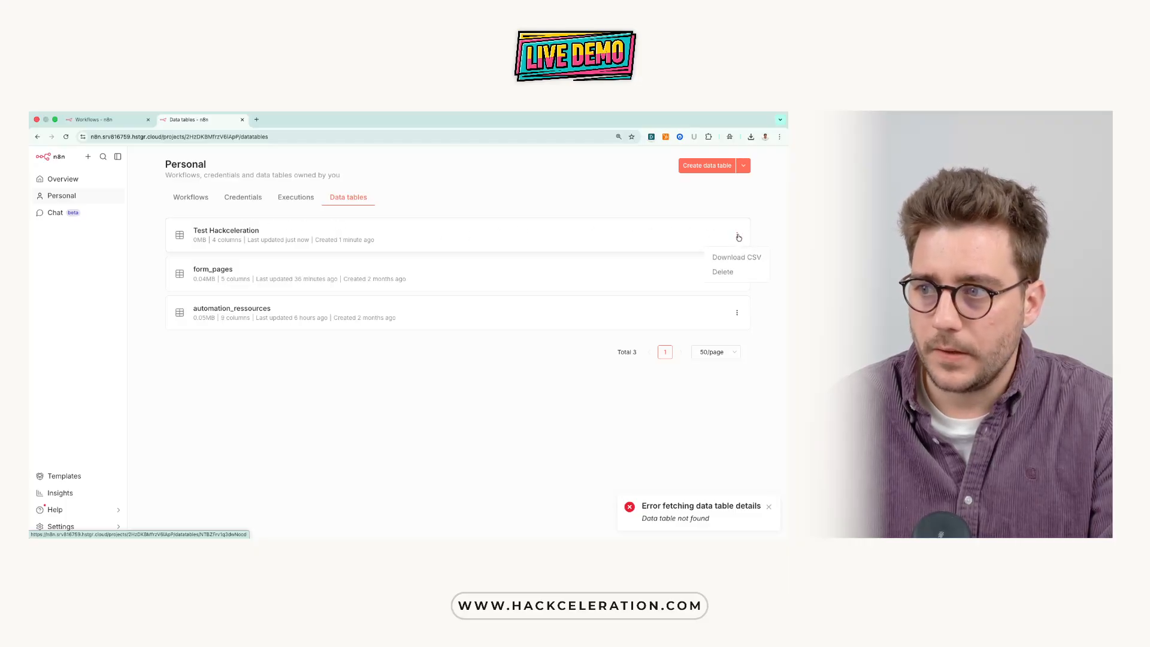
{"action": "left_click", "coordinate": [723, 272]}
{"action": "left_click", "coordinate": [496, 365]}
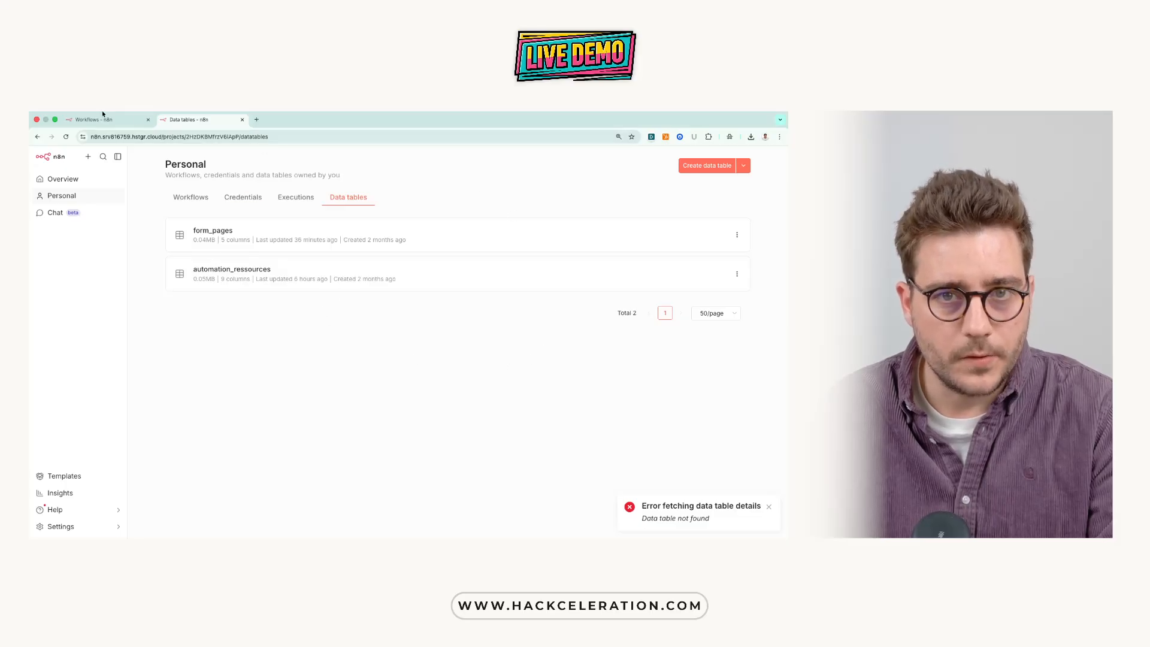
- Create a new workflow and show its list of trigger types
{"action": "left_click", "coordinate": [122, 137]}
{"action": "left_click", "coordinate": [682, 168]}
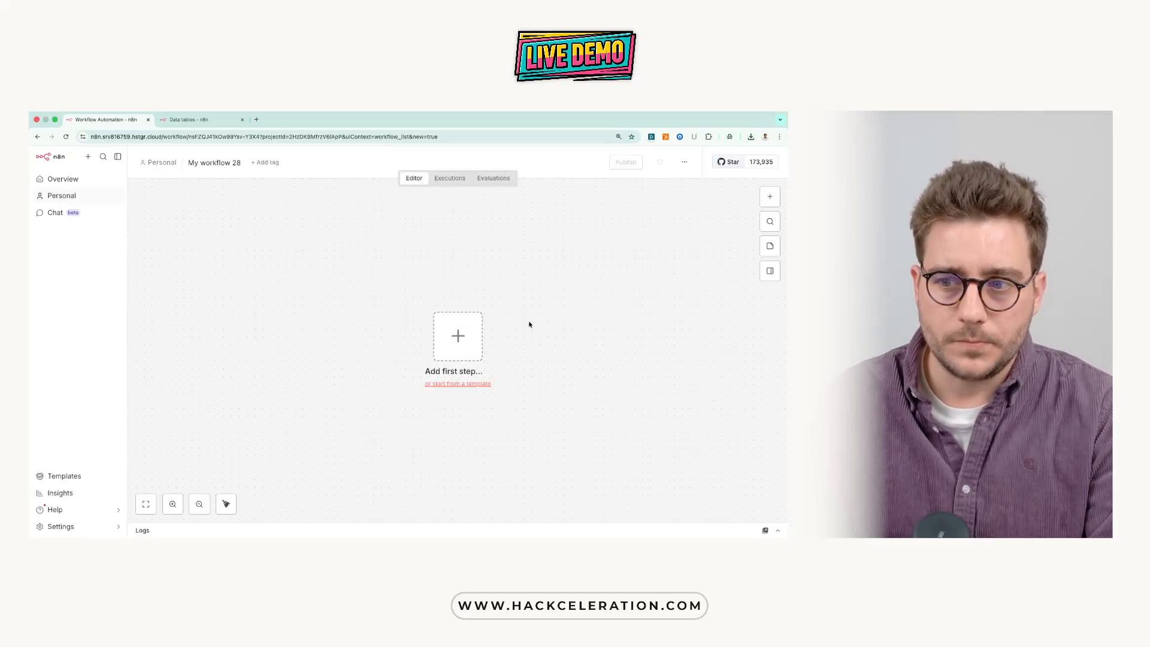
{"action": "left_click", "coordinate": [466, 336]}
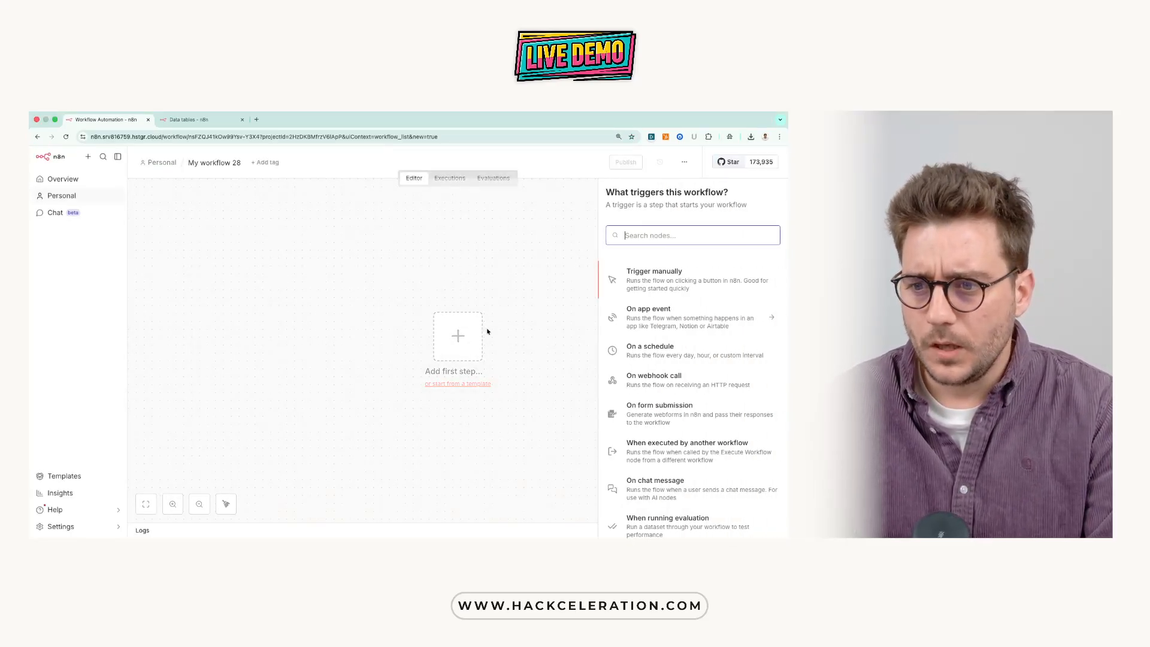
- Start with a manual trigger and connect an Edit Fields (Set) node after it
{"action": "left_click", "coordinate": [629, 272]}
{"action": "left_click_drag", "start_coordinate": [455, 346], "coordinate": [210, 332]}
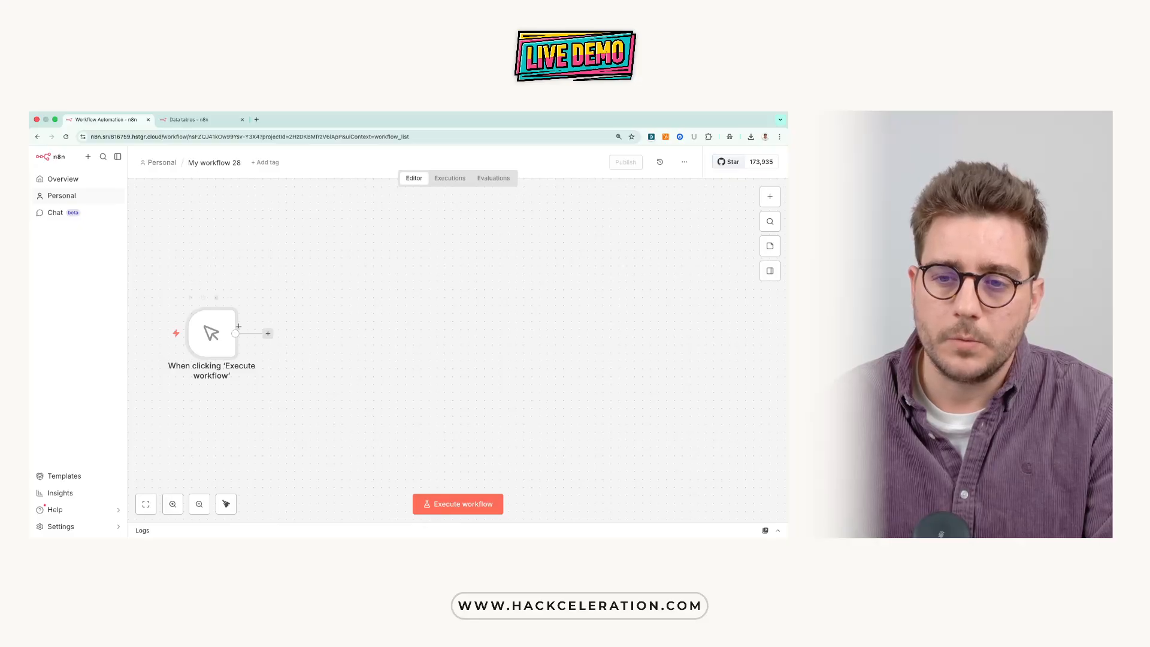
{"action": "left_click", "coordinate": [268, 333]}
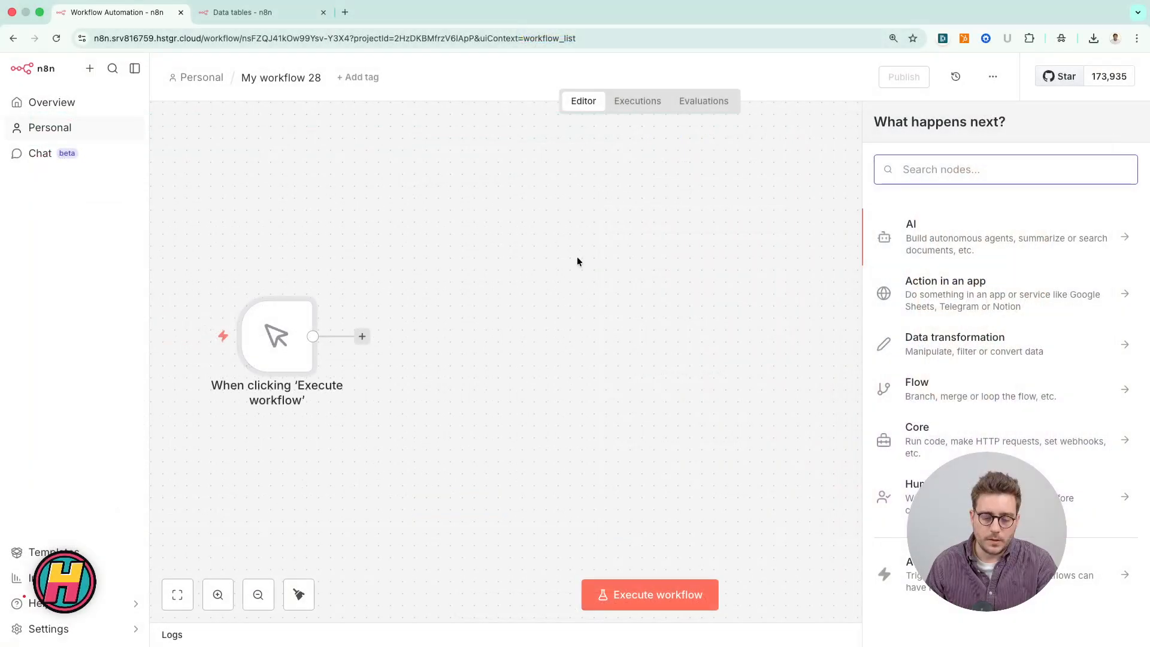
{"action": "type", "text": "set"}
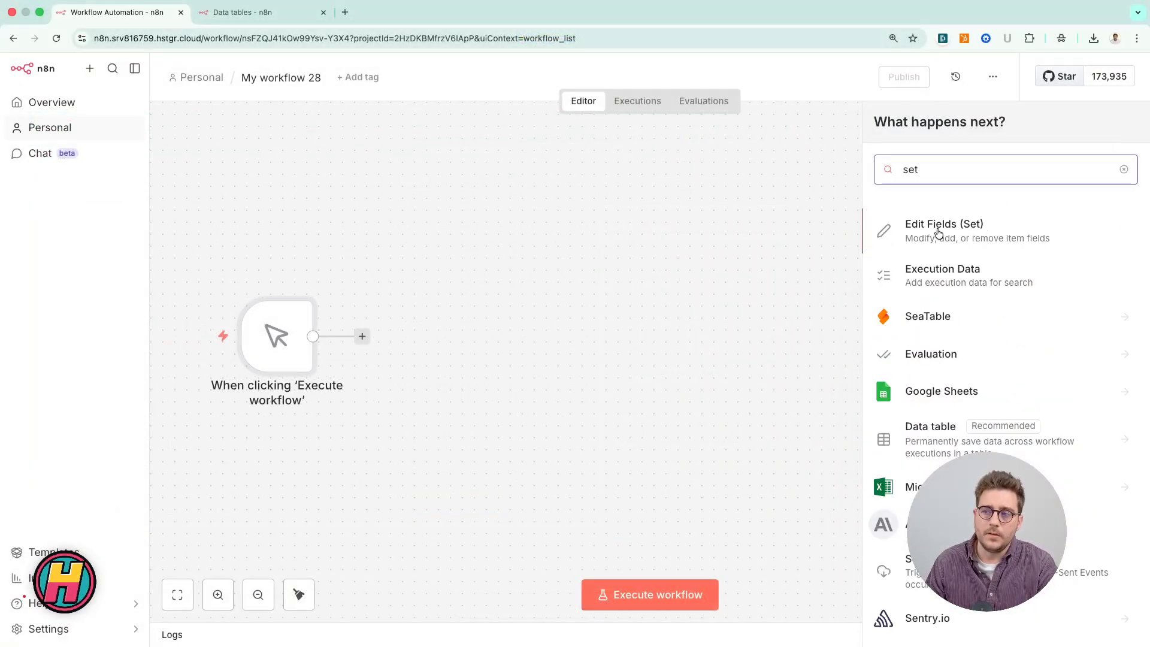
{"action": "left_click", "coordinate": [939, 231]}
- Add three fields named FullName, LastName and CompanyName to the Edit Fields node
{"action": "left_click", "coordinate": [525, 226]}
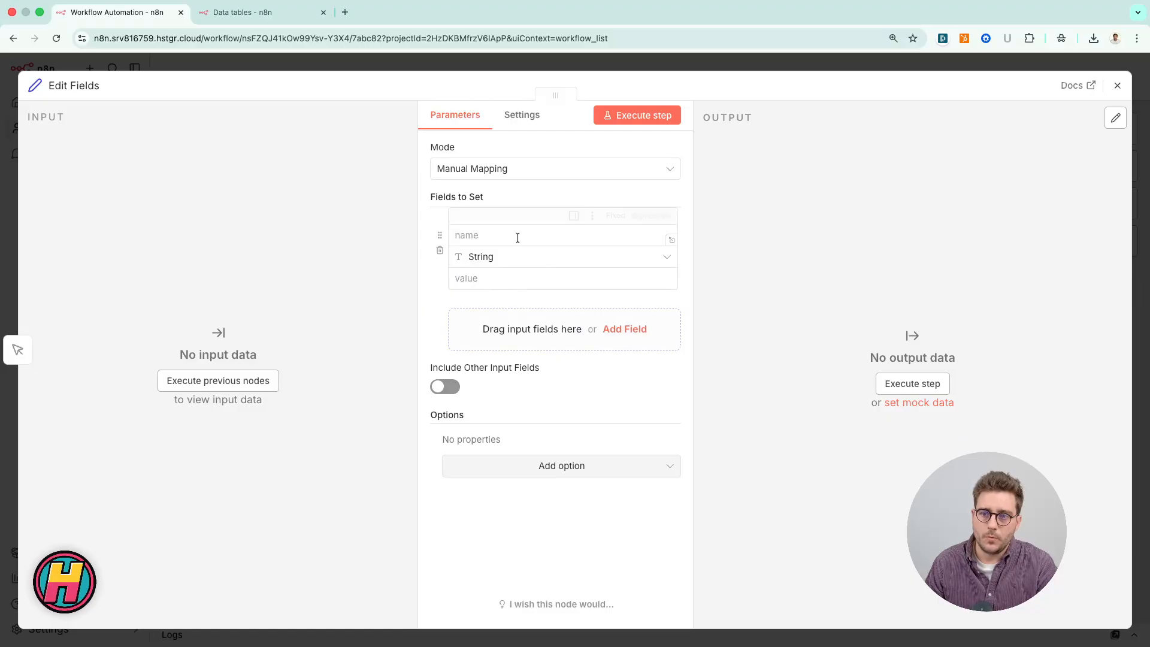
{"action": "left_click", "coordinate": [508, 234]}
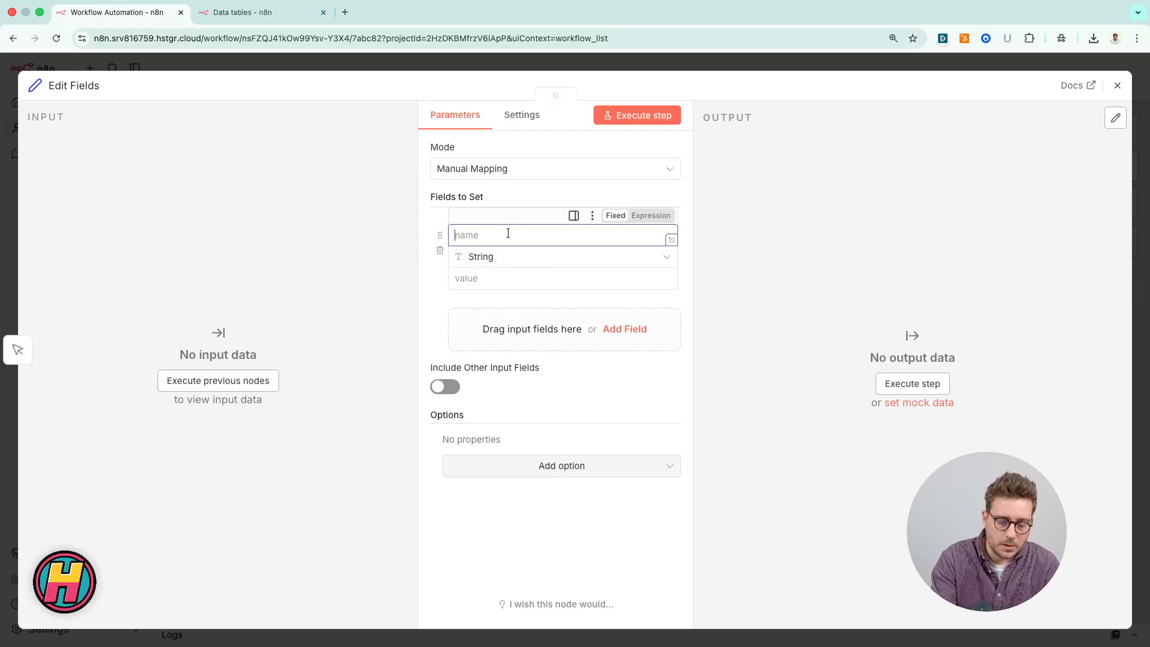
{"action": "type", "text": "FullName"}
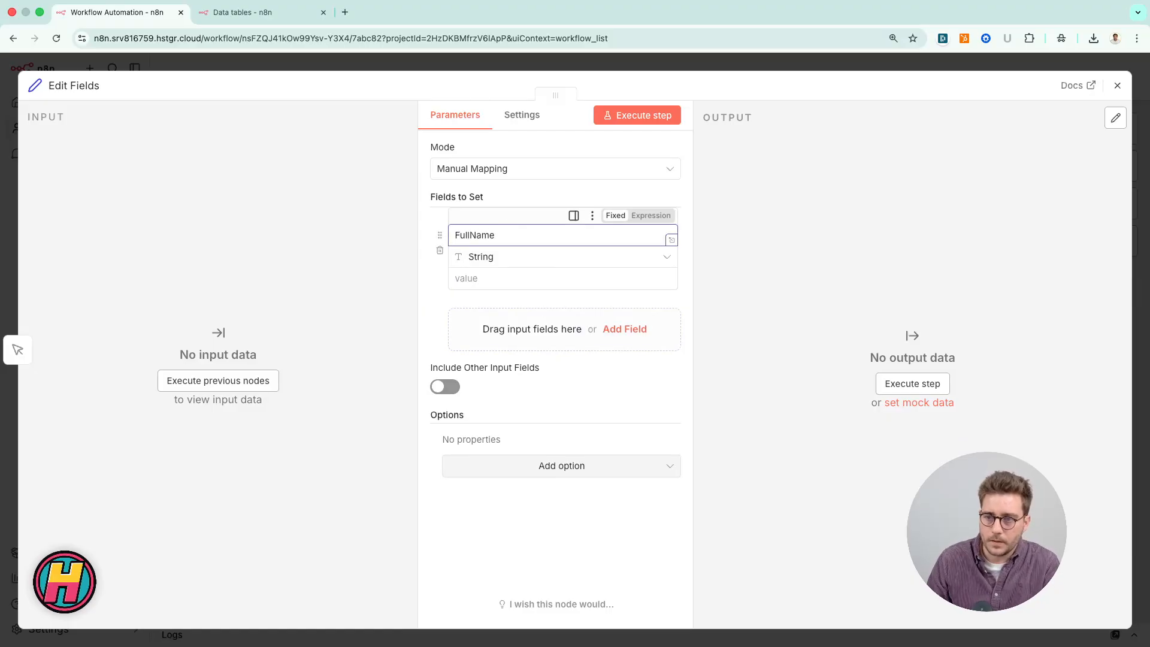
{"action": "left_click", "coordinate": [513, 329]}
{"action": "left_click", "coordinate": [493, 316]}
{"action": "type", "text": "LastName"}
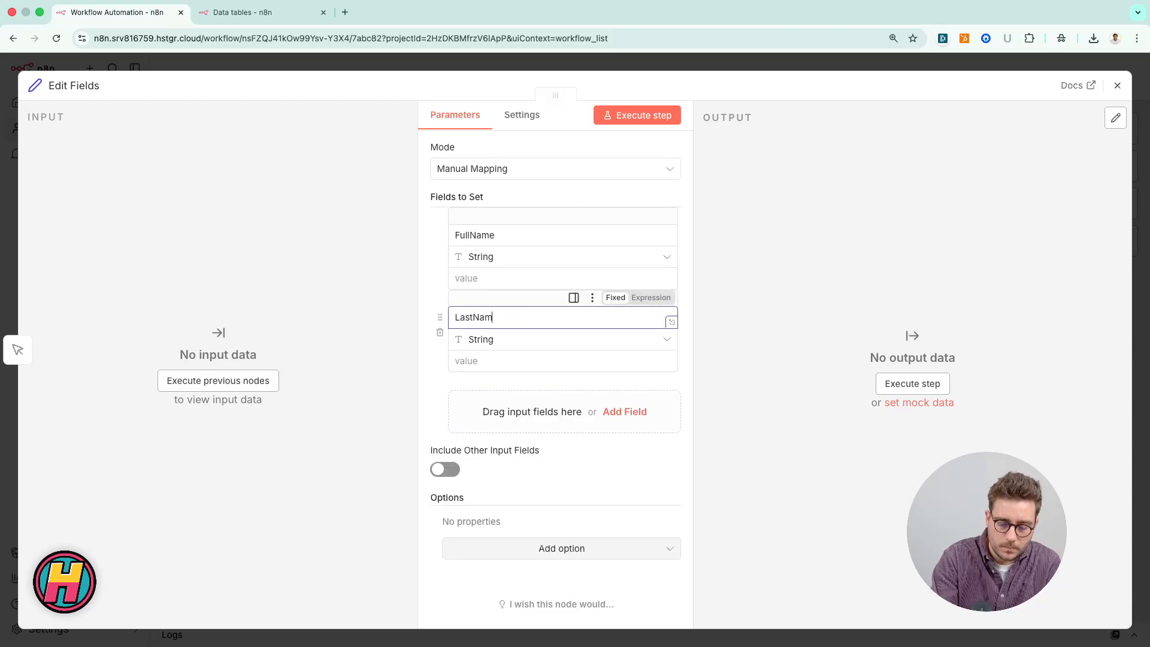
{"action": "left_click", "coordinate": [512, 398]}
{"action": "left_click", "coordinate": [510, 398]}
{"action": "type", "text": "Company"}
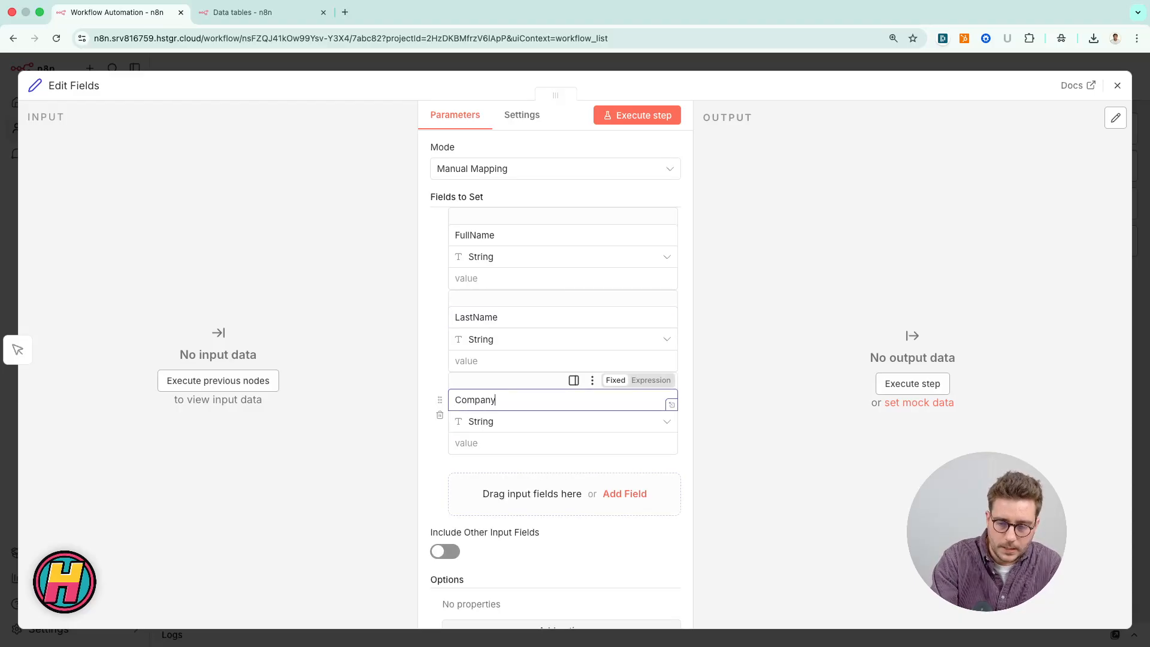
{"action": "type", "text": "Name"}
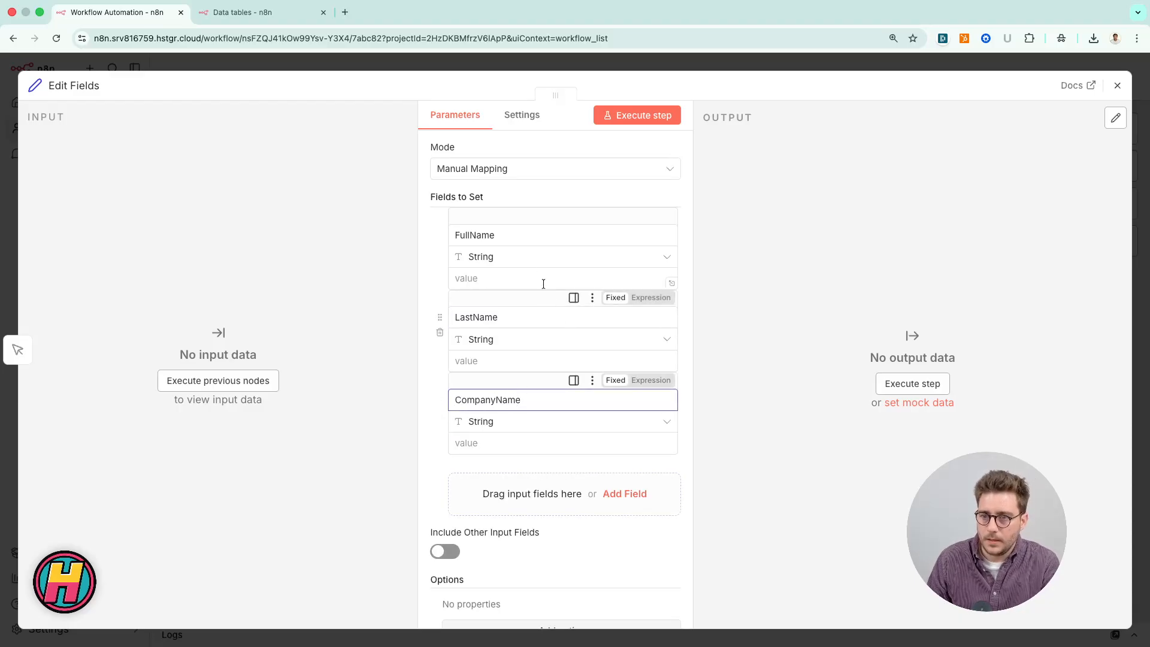
- Enter sample name values for FullName and LastName and a Hackceleration CompanyName value
{"action": "left_click", "coordinate": [534, 277]}
{"action": "type", "text": "Romain"}
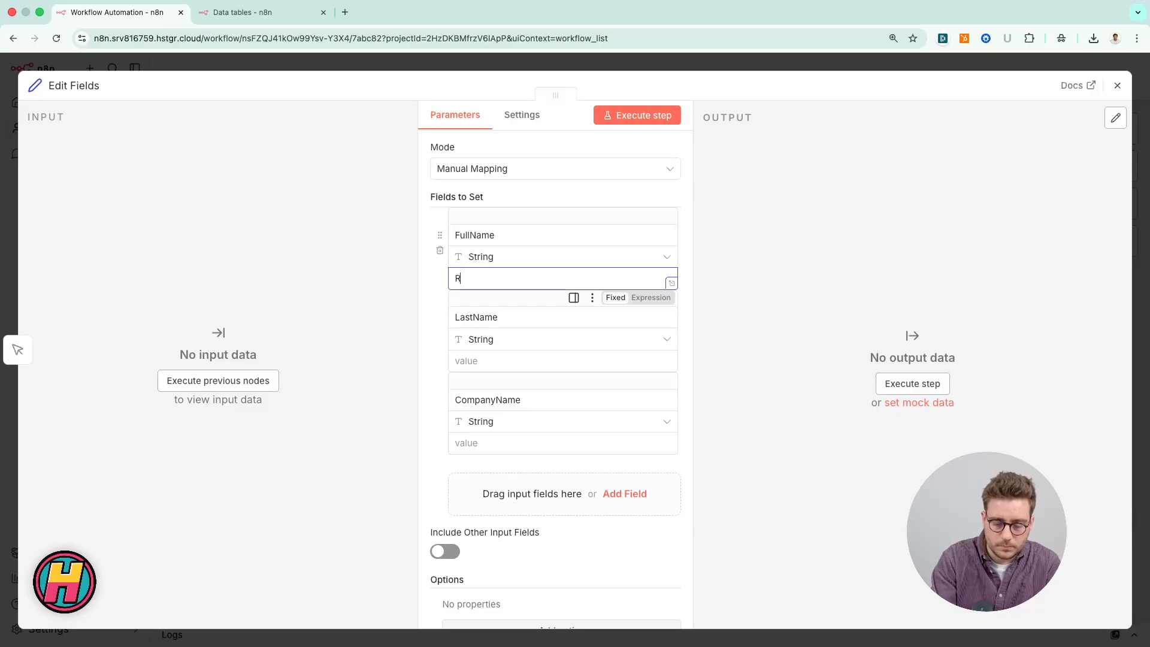
{"action": "left_click", "coordinate": [528, 358]}
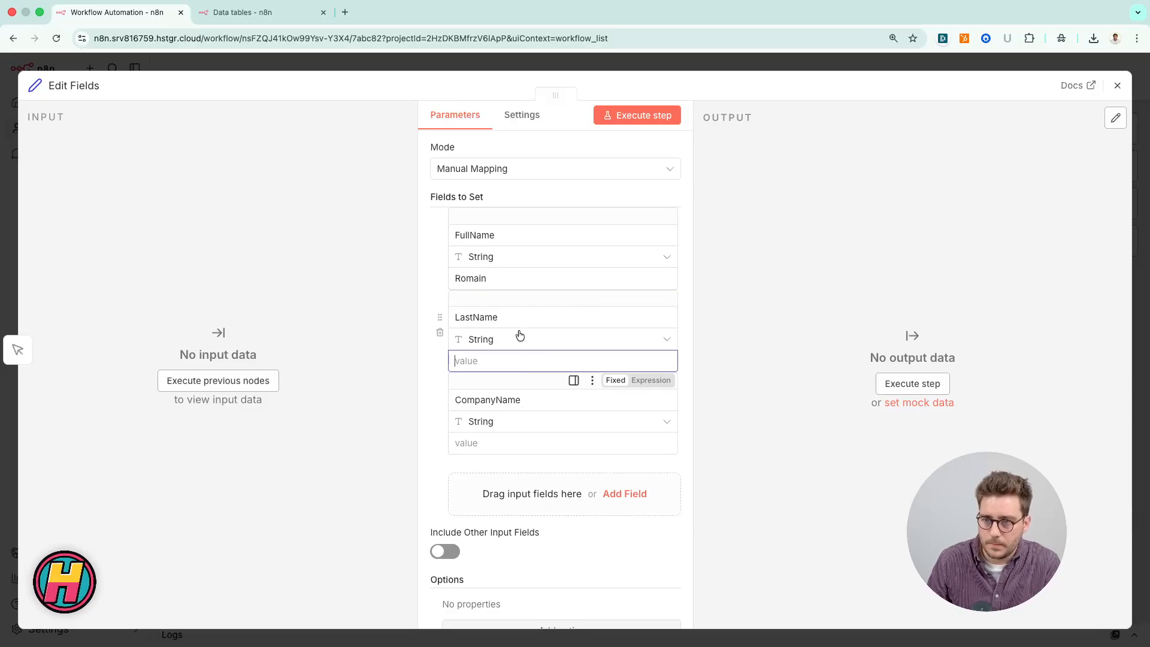
{"action": "left_click", "coordinate": [519, 279]}
{"action": "type", "text": "Cochard"}
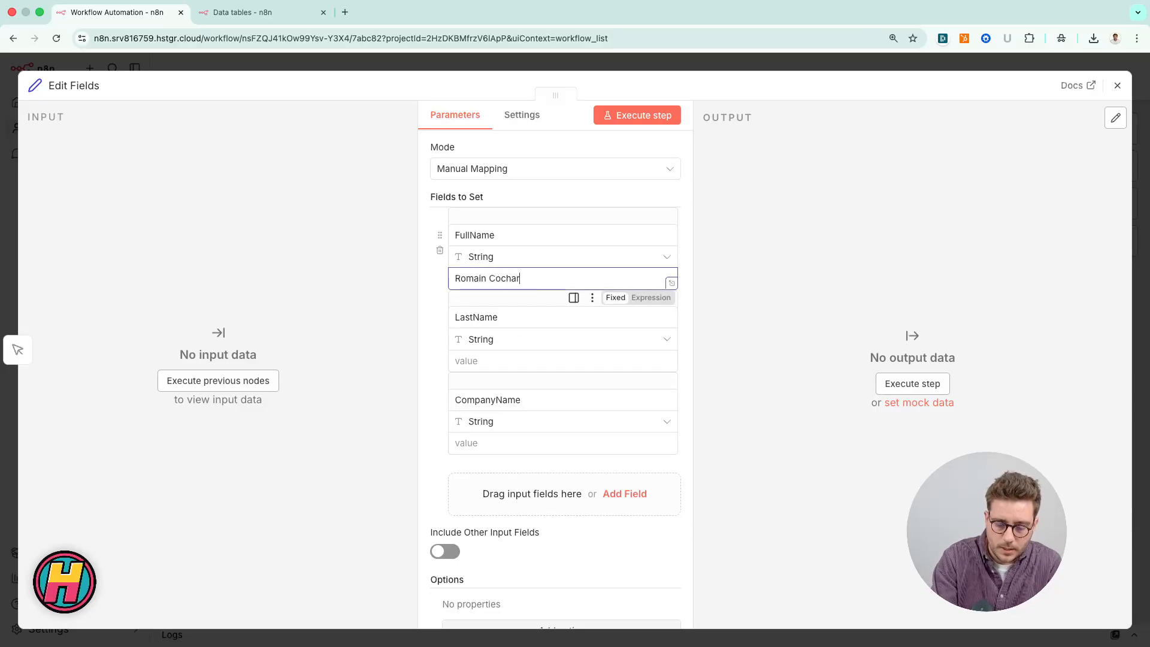
{"action": "left_click", "coordinate": [502, 368]}
{"action": "type", "text": "Cochard"}
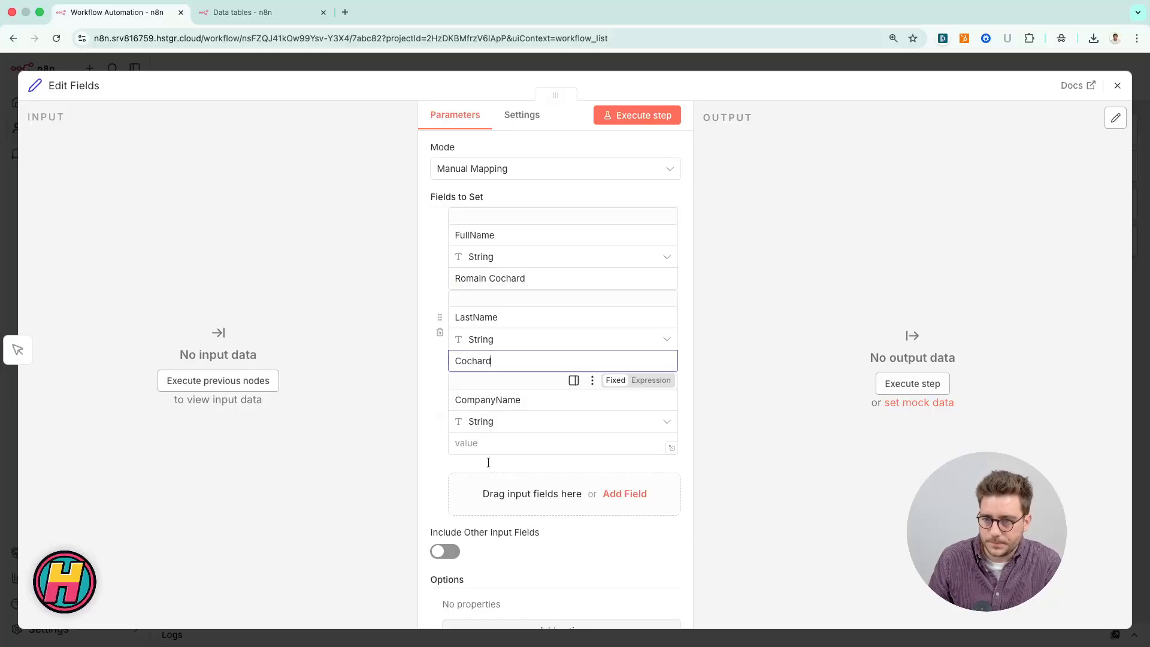
{"action": "left_click", "coordinate": [511, 433]}
{"action": "type", "text": "Hackceleration"}
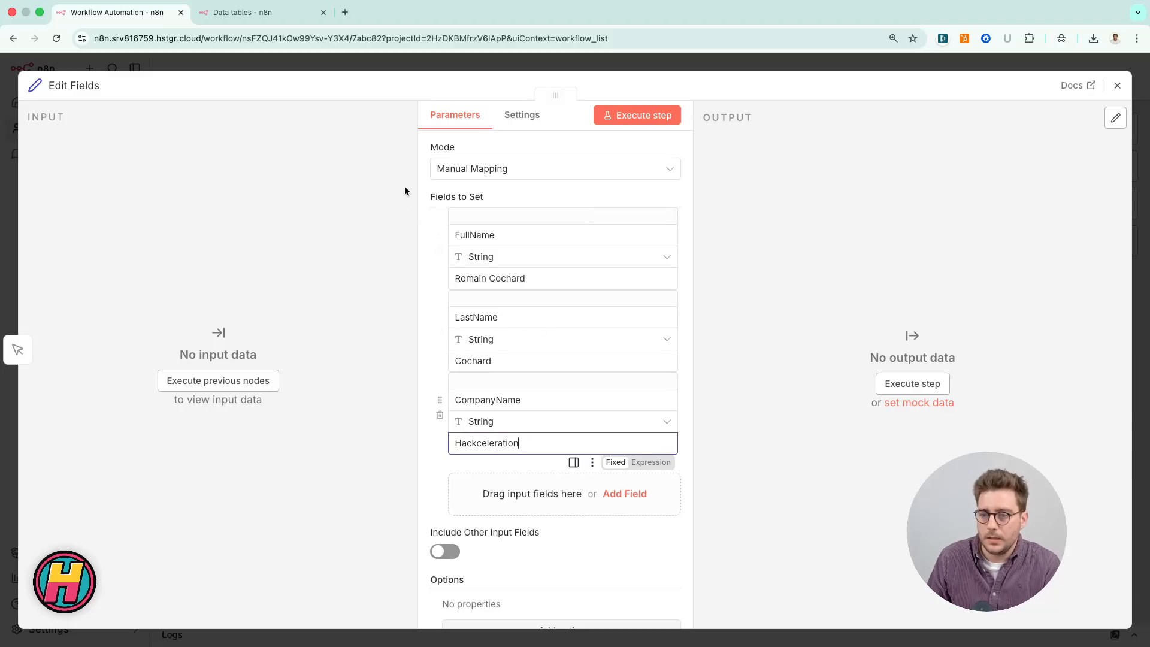
{"action": "left_click", "coordinate": [476, 68]}
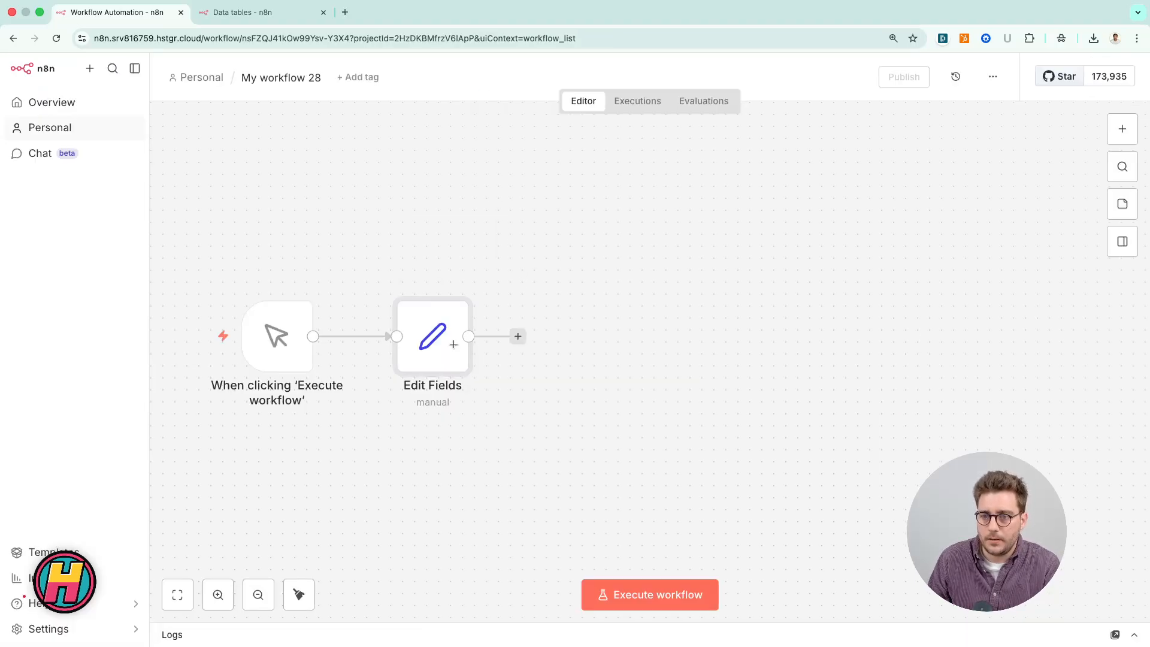
- Run the workflow, pin the Edit Fields output, and add a node after it
{"action": "left_click", "coordinate": [676, 599]}
{"action": "double_click", "coordinate": [434, 353]}
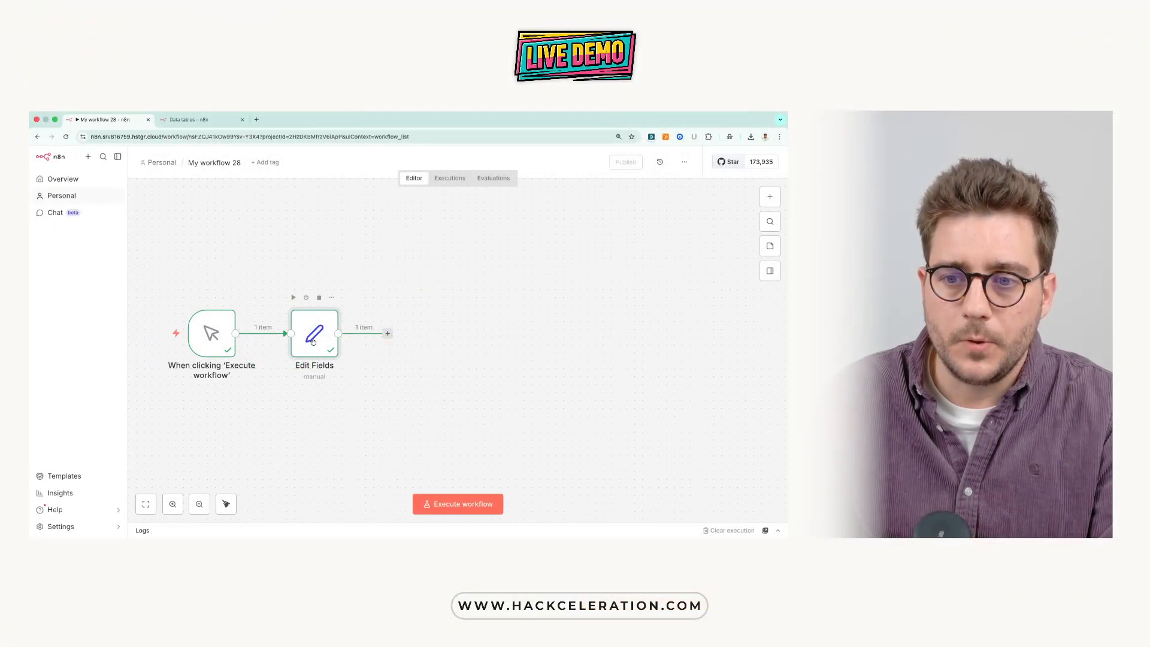
{"action": "right_click", "coordinate": [314, 347]}
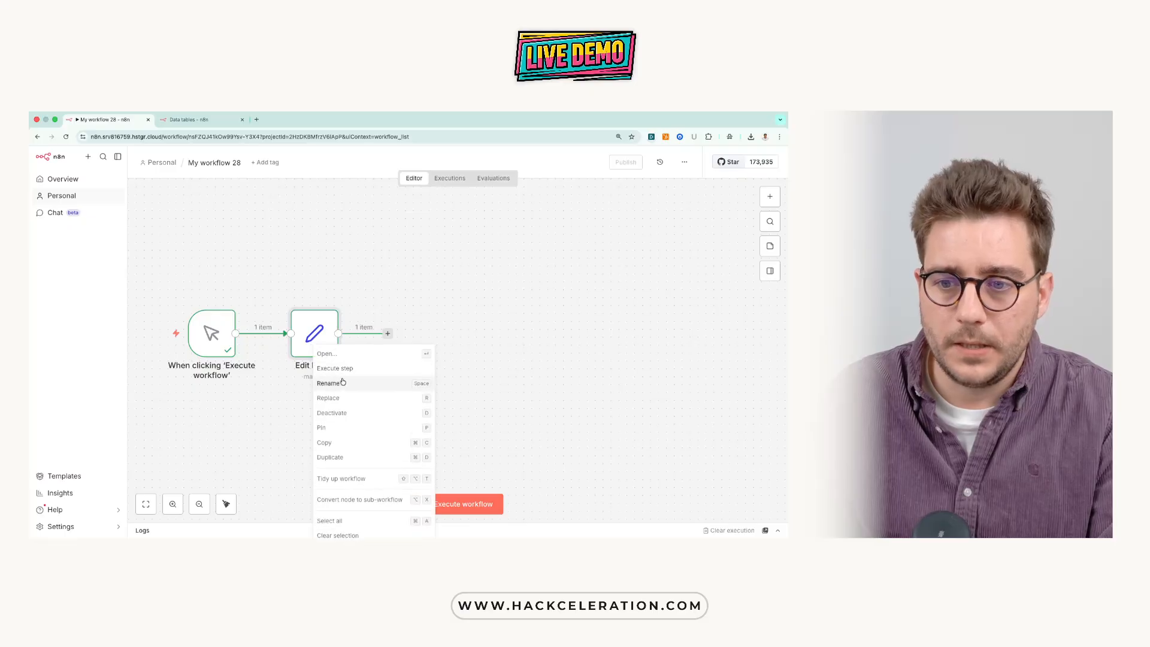
{"action": "left_click", "coordinate": [345, 427]}
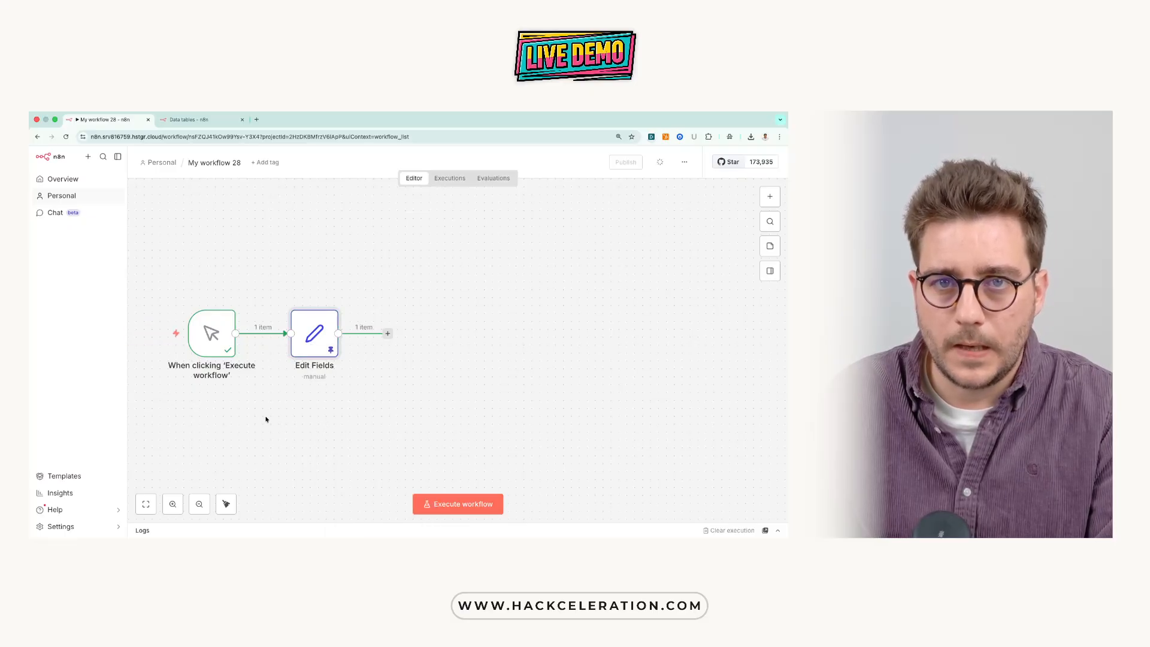
{"action": "left_click", "coordinate": [387, 333]}
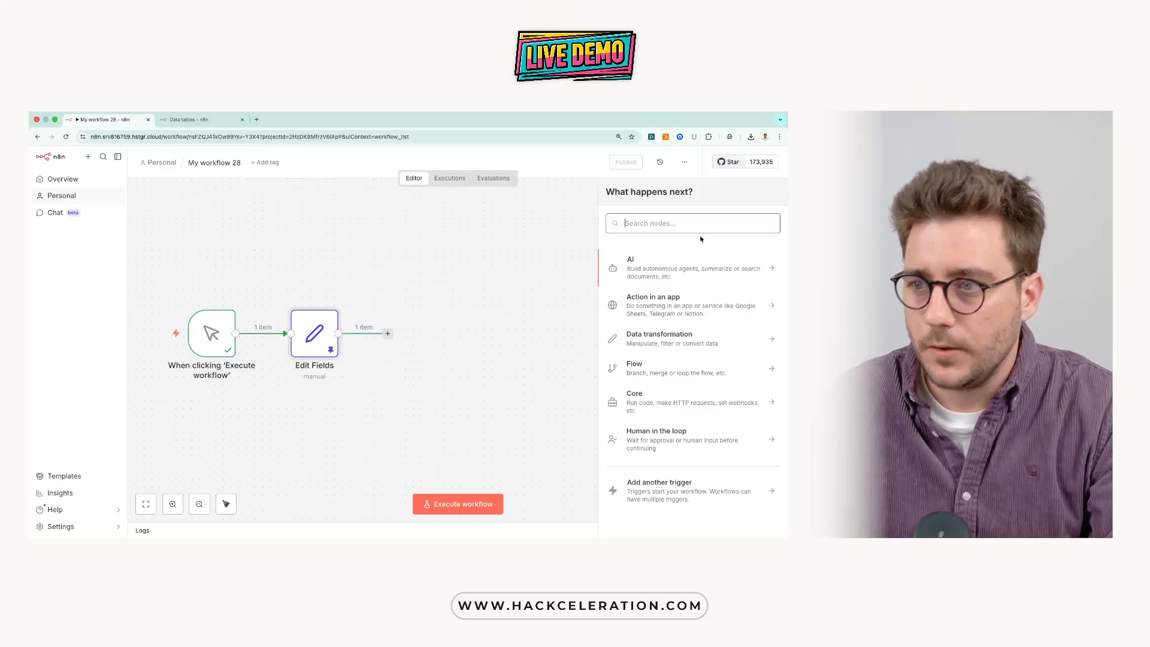
- Add a Data table 'Create a data table' step named Test Hackceleration
{"action": "type", "text": "data"}
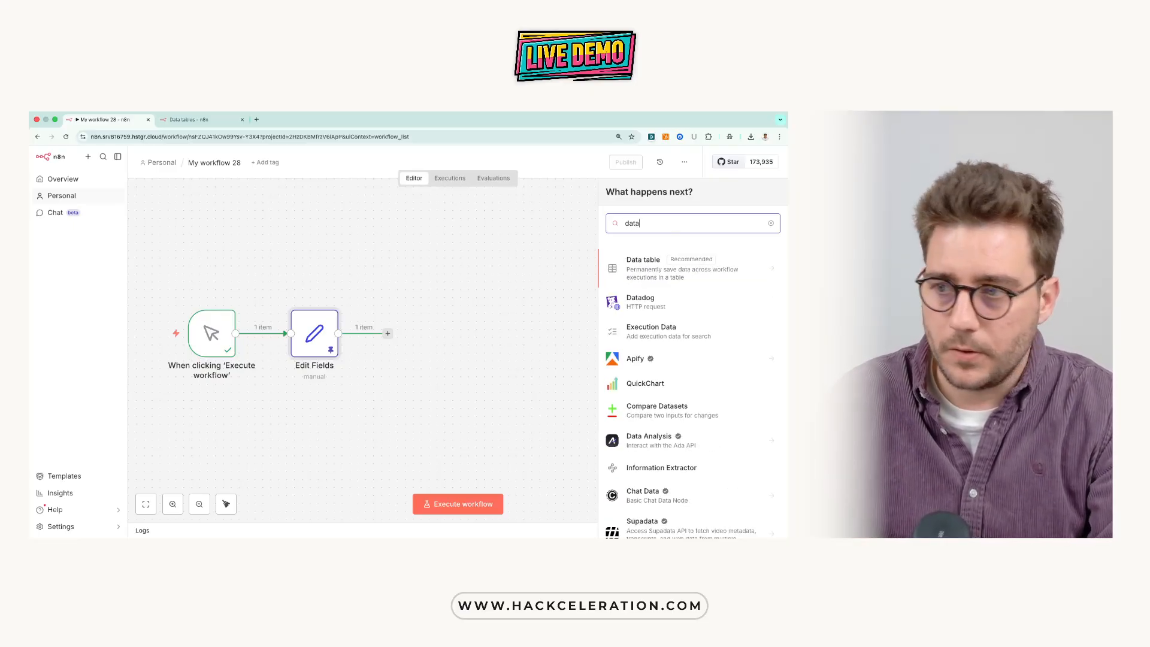
{"action": "left_click", "coordinate": [683, 266]}
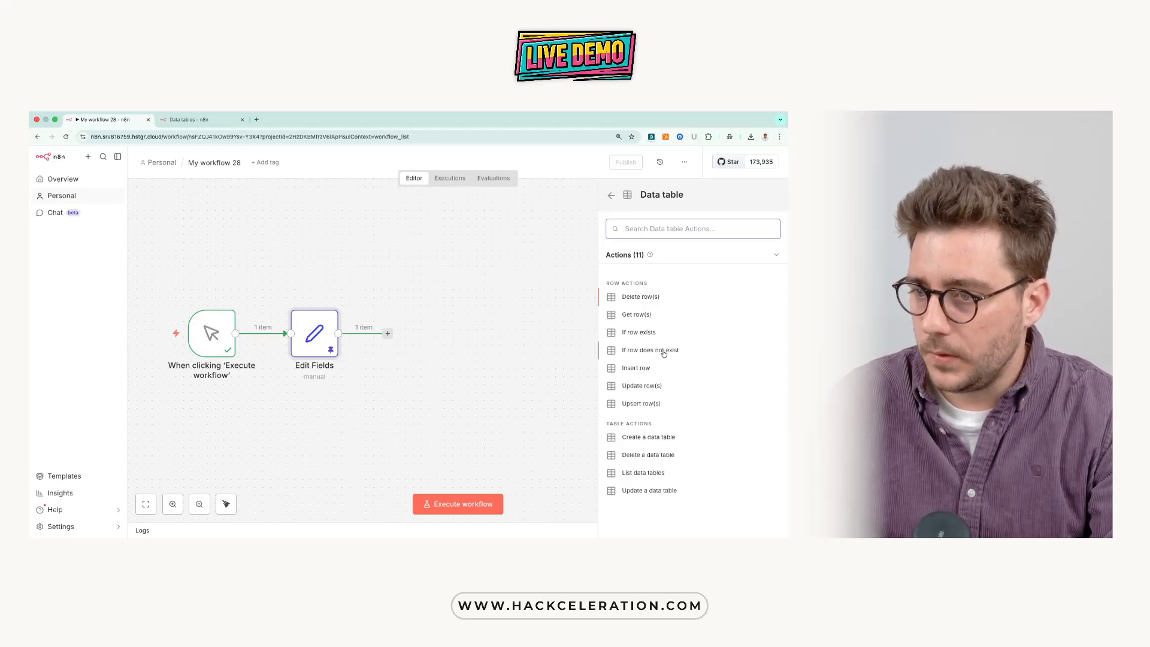
{"action": "left_click", "coordinate": [649, 438]}
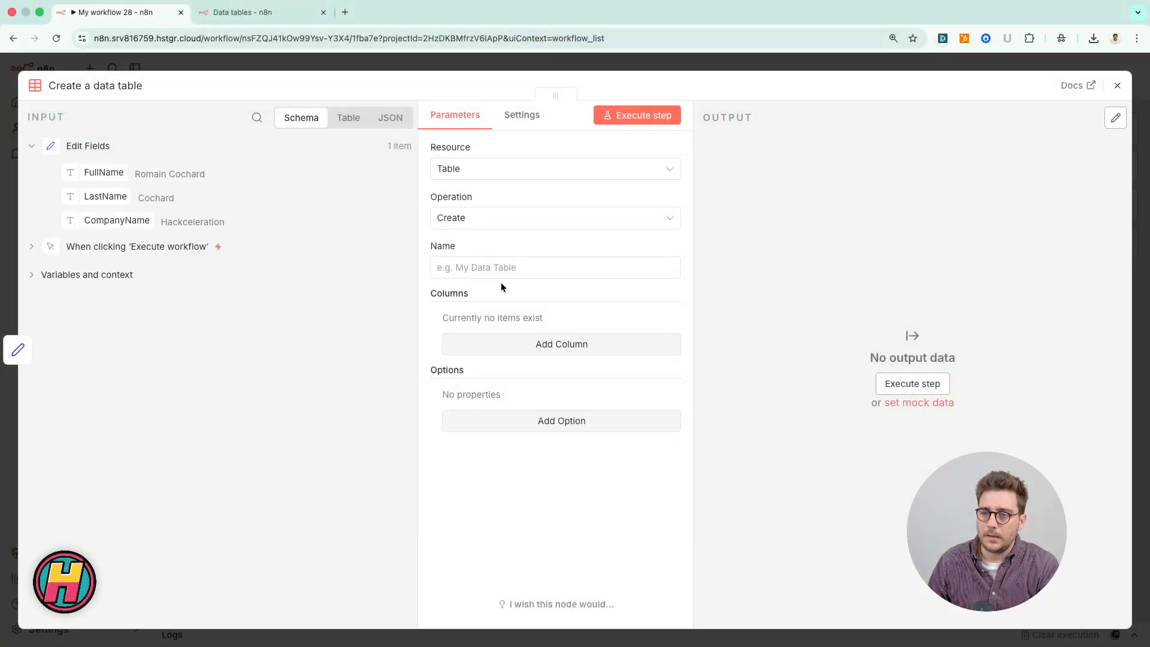
{"action": "left_click", "coordinate": [489, 273]}
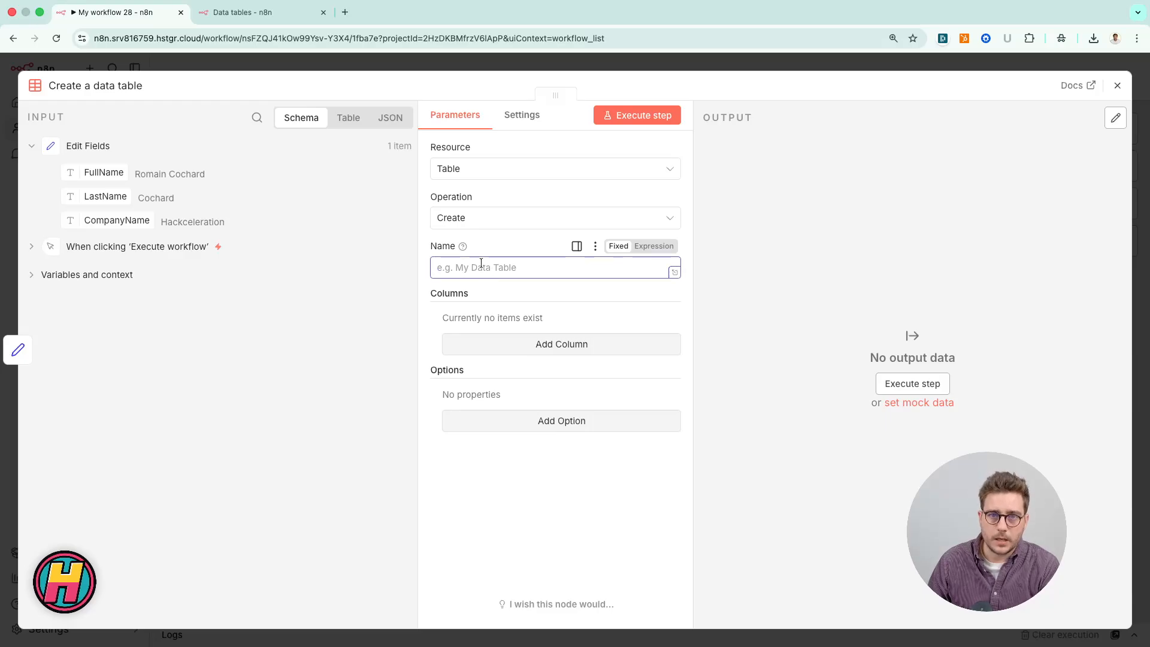
{"action": "type", "text": "Test Hackceleration"}
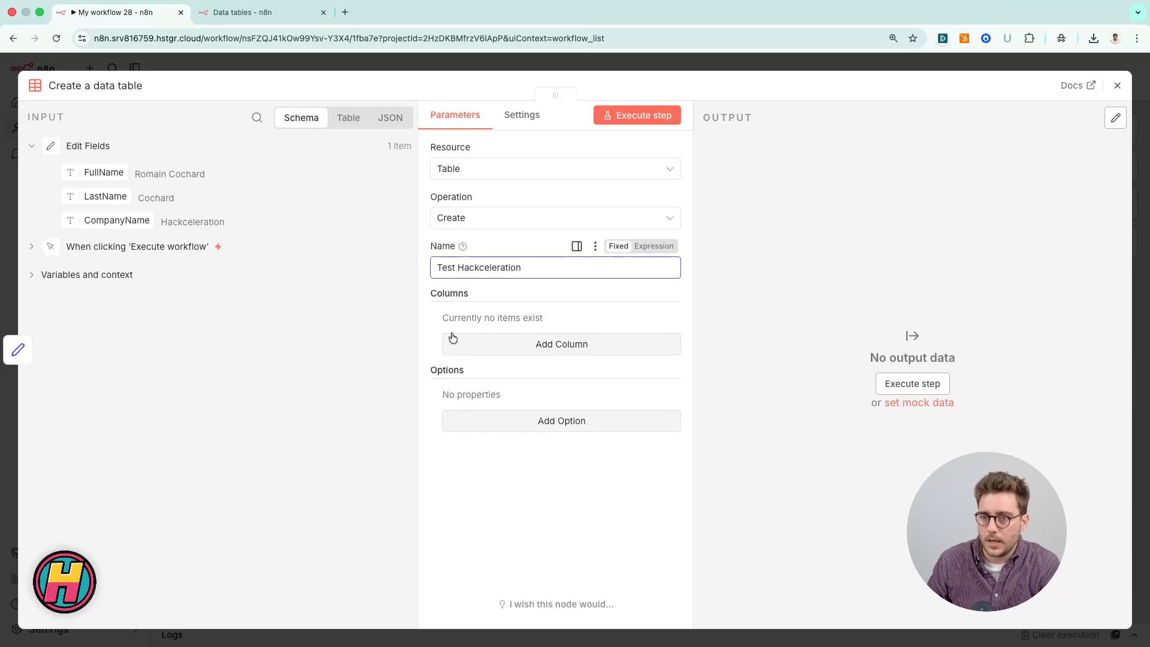
- Define the new table's string columns Fullname, Lastname and Company
{"action": "left_click", "coordinate": [453, 339]}
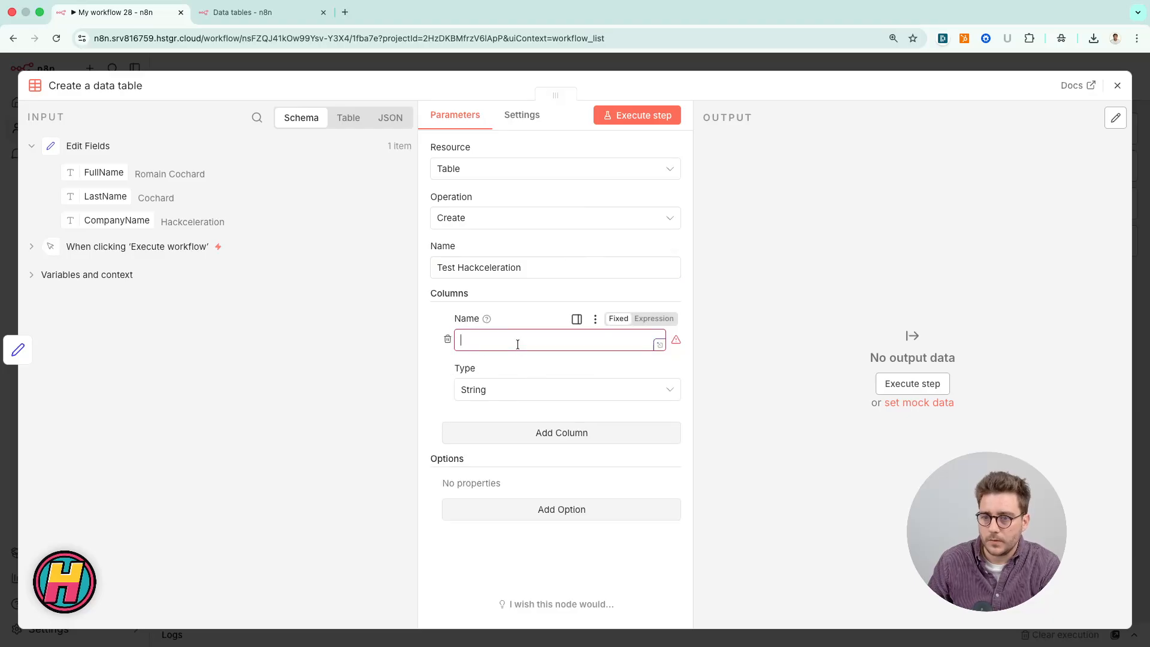
{"action": "type", "text": "Fullname"}
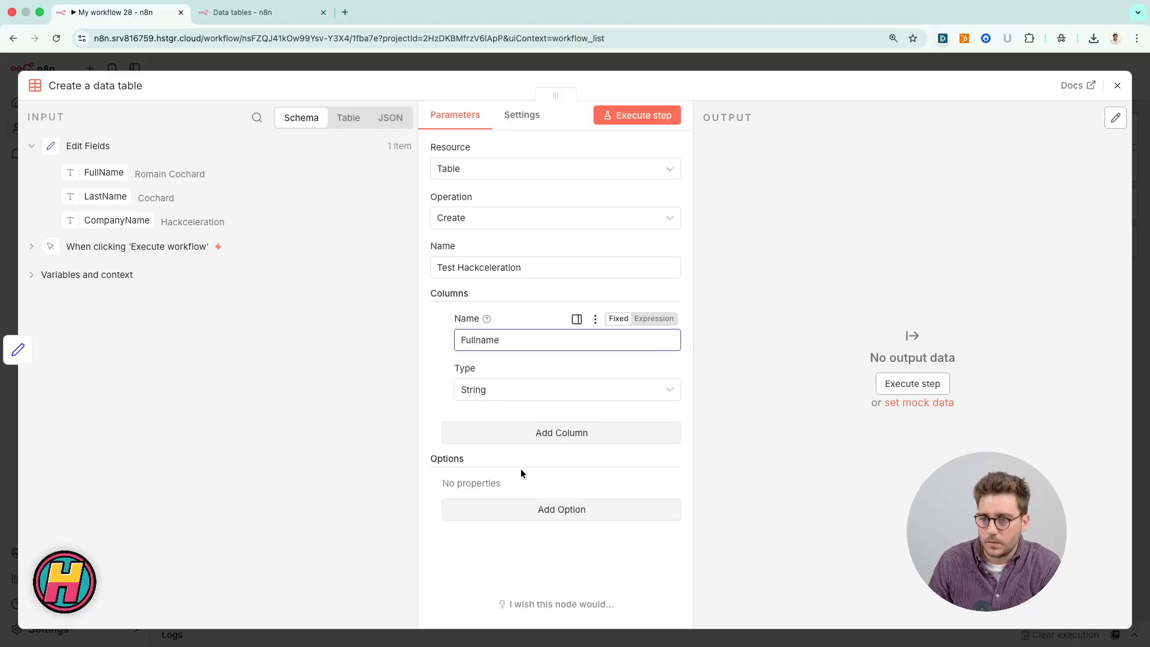
{"action": "left_click", "coordinate": [534, 433]}
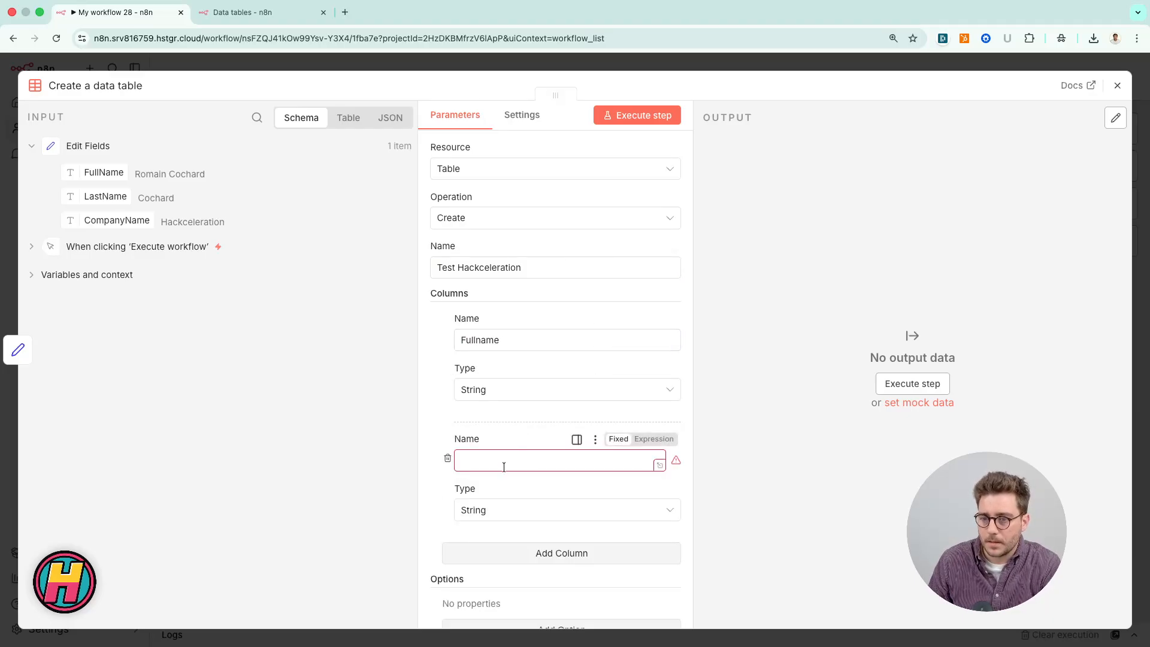
{"action": "type", "text": "Lastname"}
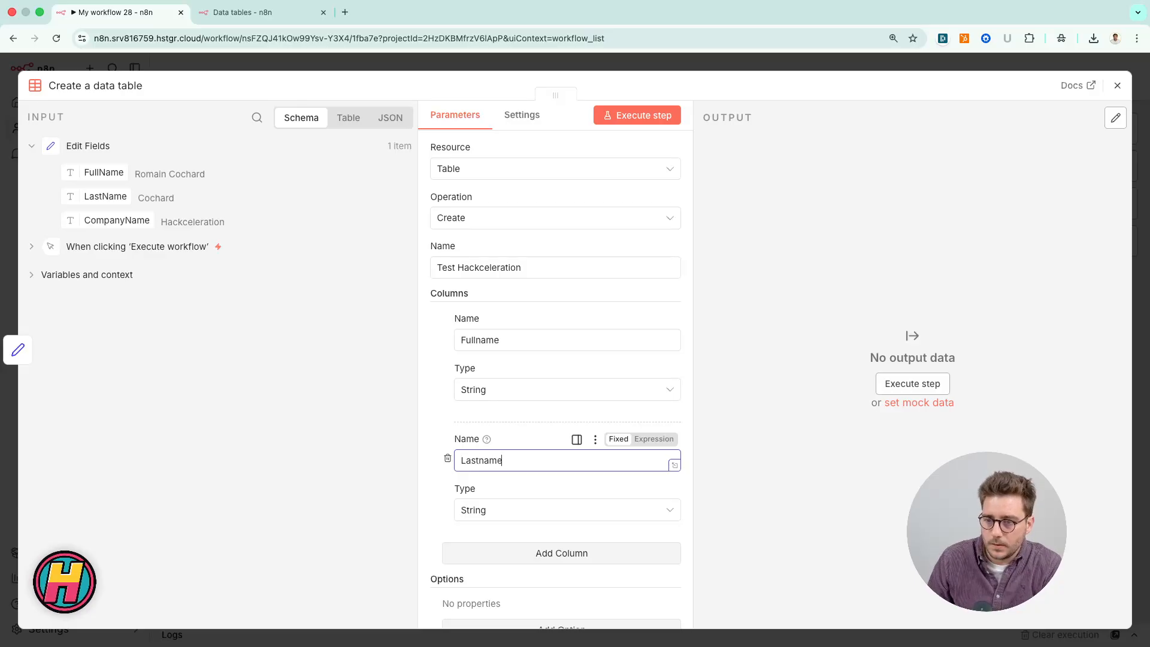
{"action": "left_click", "coordinate": [461, 552]}
{"action": "scroll", "coordinate": [492, 527], "scroll_direction": "down", "scroll_amount": 3}
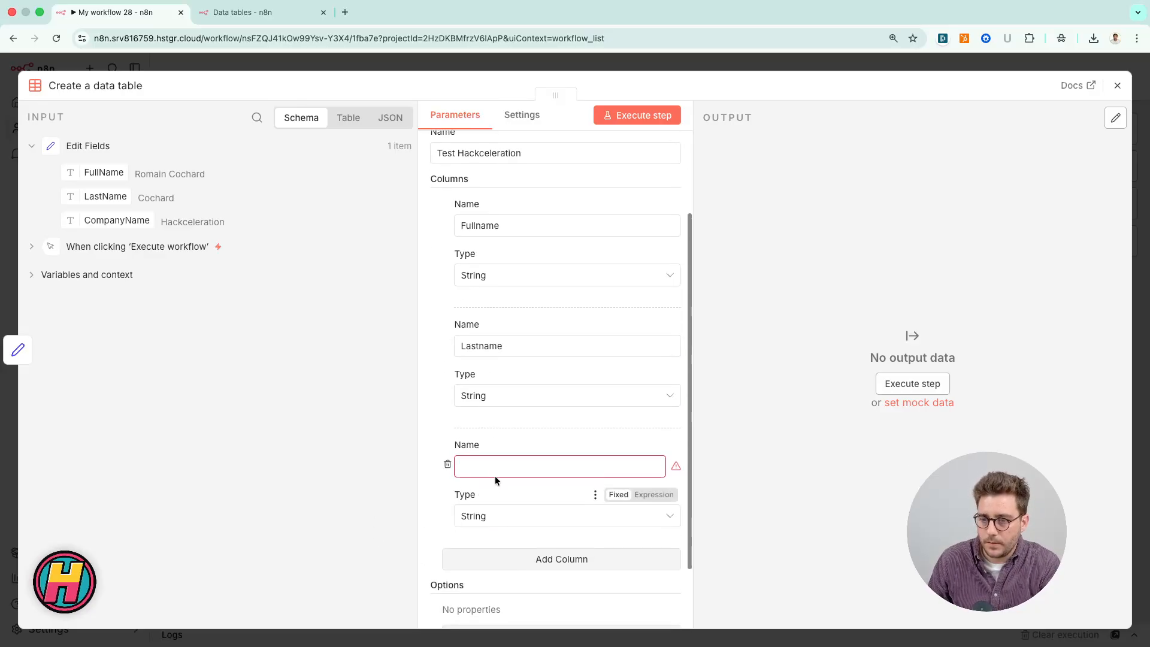
{"action": "type", "text": "Company"}
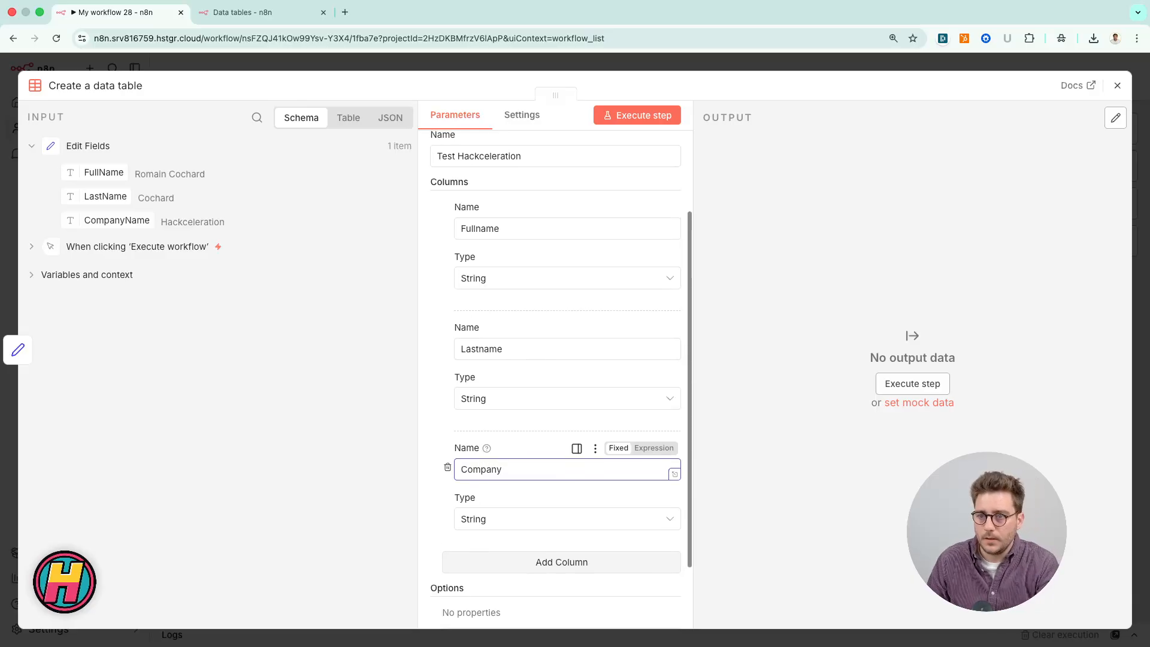
{"action": "scroll", "coordinate": [470, 265], "scroll_direction": "up", "scroll_amount": 1}
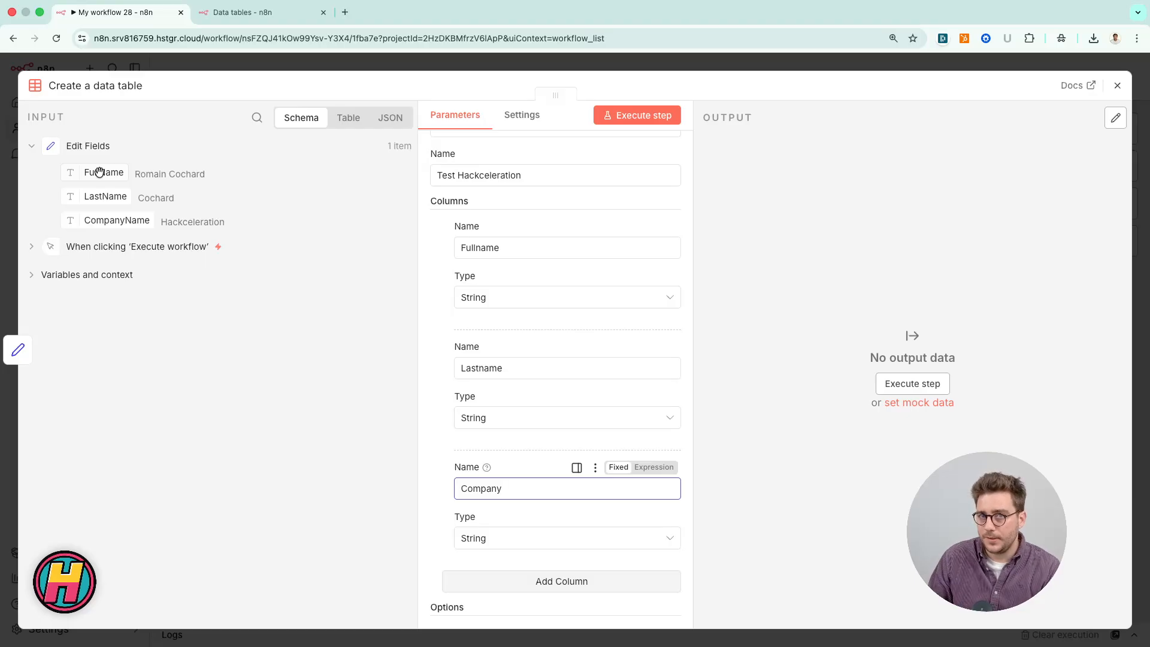
{"action": "left_click_drag", "start_coordinate": [99, 173], "coordinate": [105, 198]}
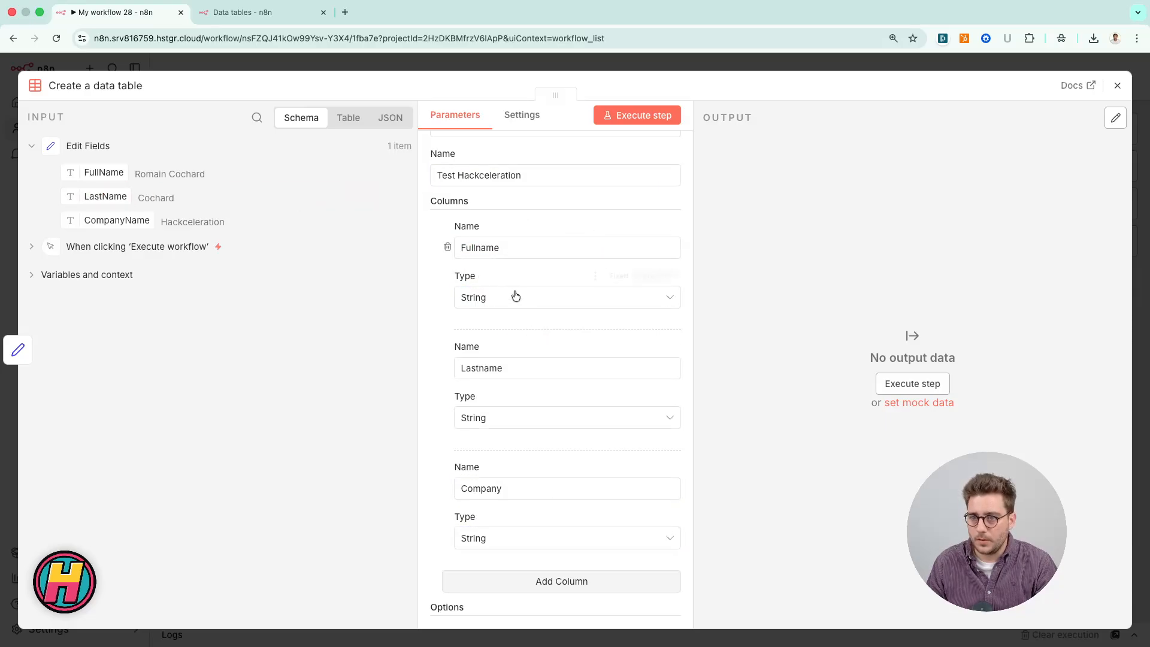
{"action": "scroll", "coordinate": [514, 296], "scroll_direction": "up", "scroll_amount": 2}
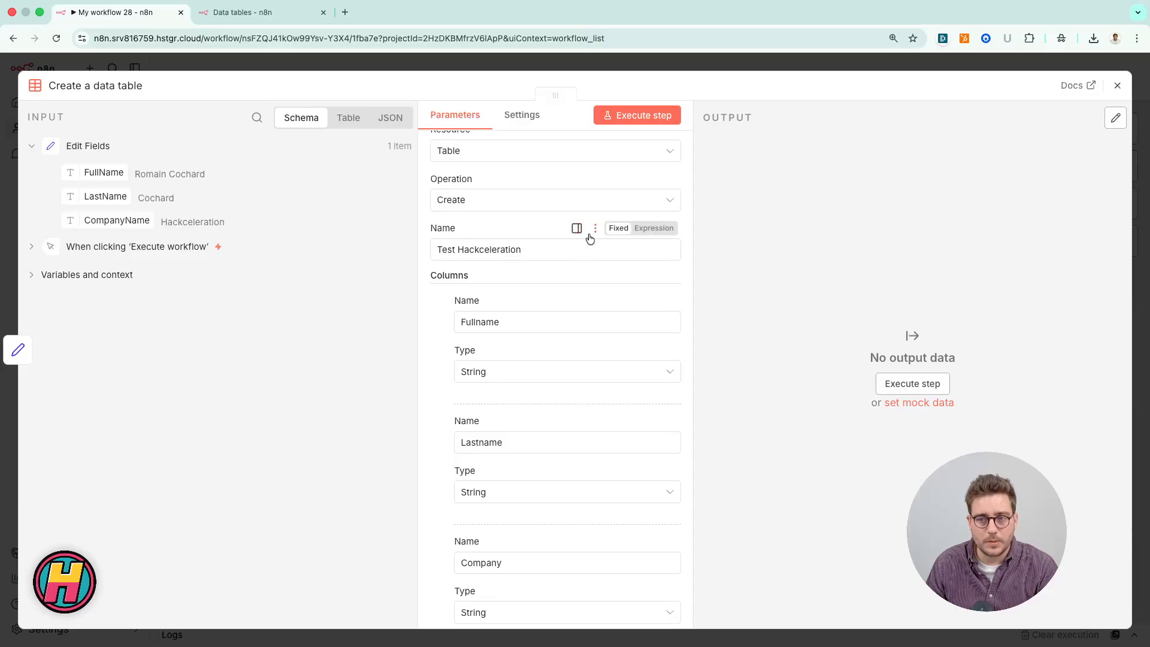
{"action": "scroll", "coordinate": [530, 362], "scroll_direction": "down", "scroll_amount": 3}
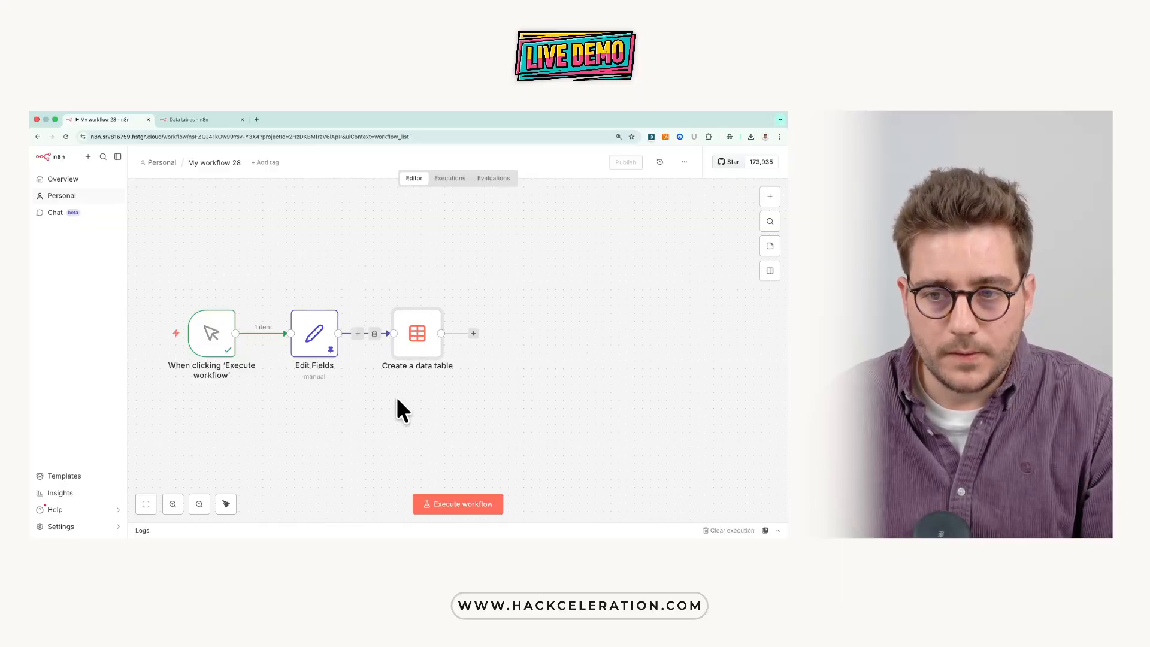
- Run the workflow, pin the Create a data table output, and add a Data table Insert row step
{"action": "left_click", "coordinate": [484, 503]}
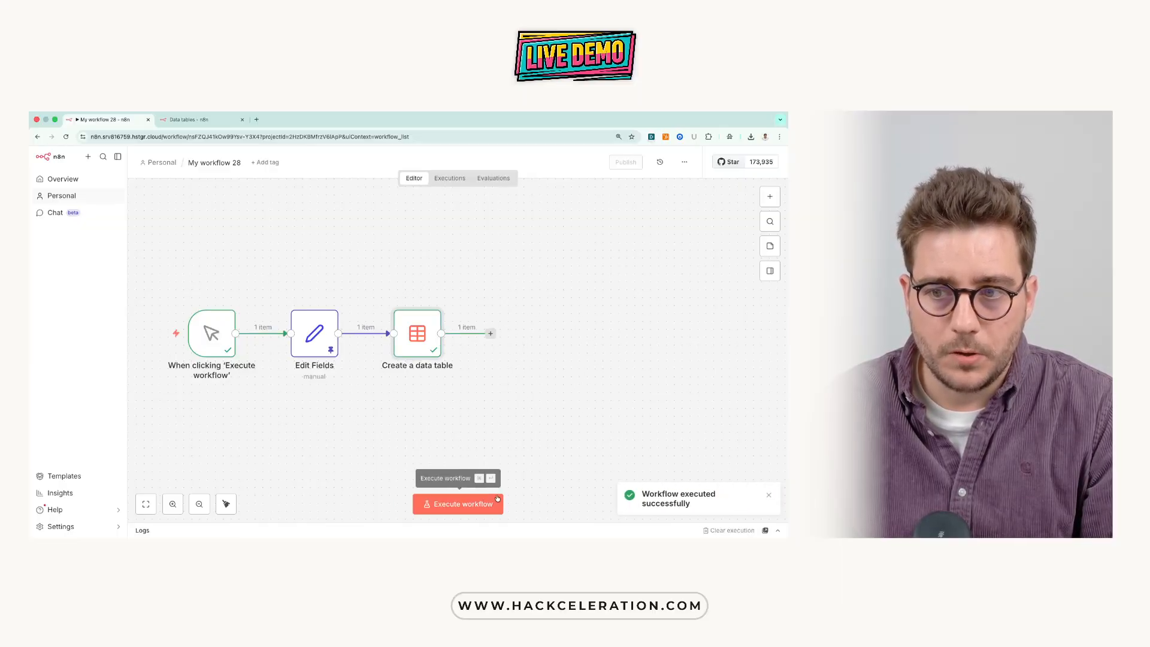
{"action": "right_click", "coordinate": [424, 336]}
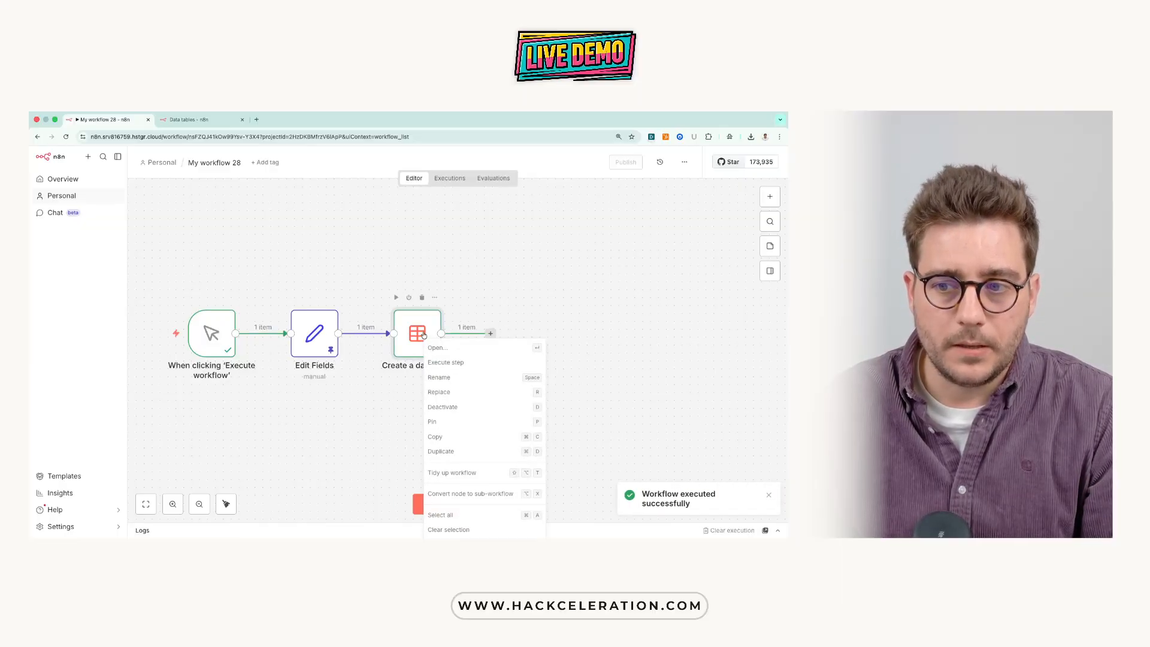
{"action": "left_click", "coordinate": [441, 420]}
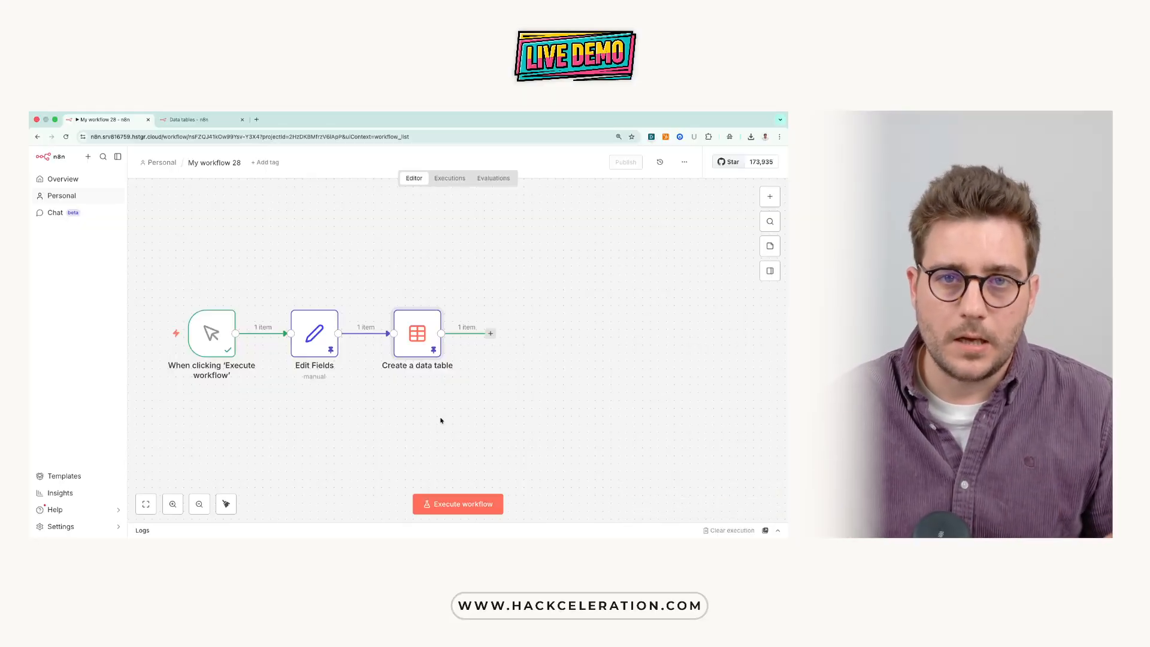
{"action": "left_click", "coordinate": [486, 335]}
{"action": "type", "text": "dat"}
{"action": "key", "text": "Return"}
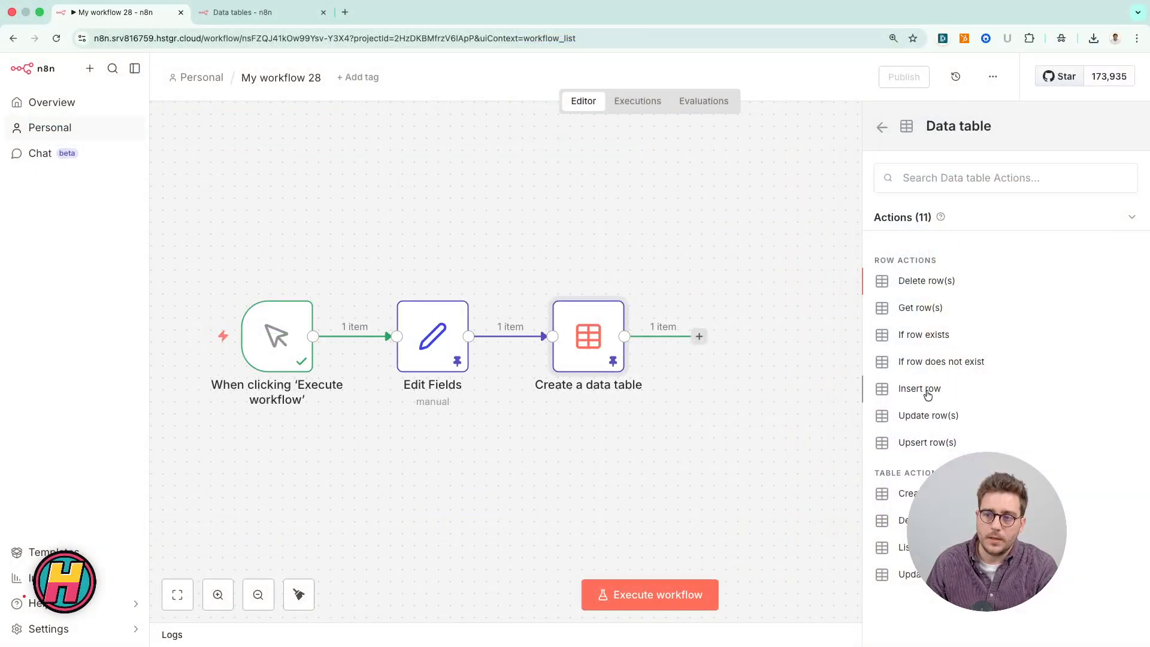
{"action": "left_click", "coordinate": [931, 391]}
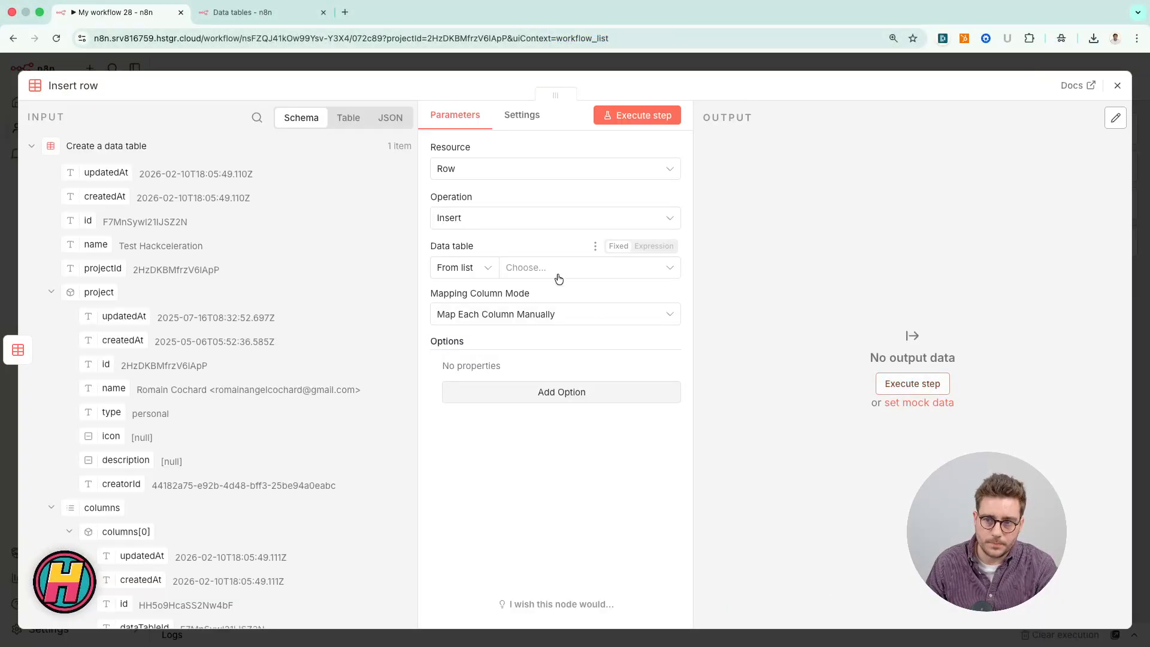
- Target the created table by ID, map FullName, LastName, CompanyName into its columns, and execute
{"action": "left_click", "coordinate": [470, 268]}
{"action": "left_click", "coordinate": [458, 357]}
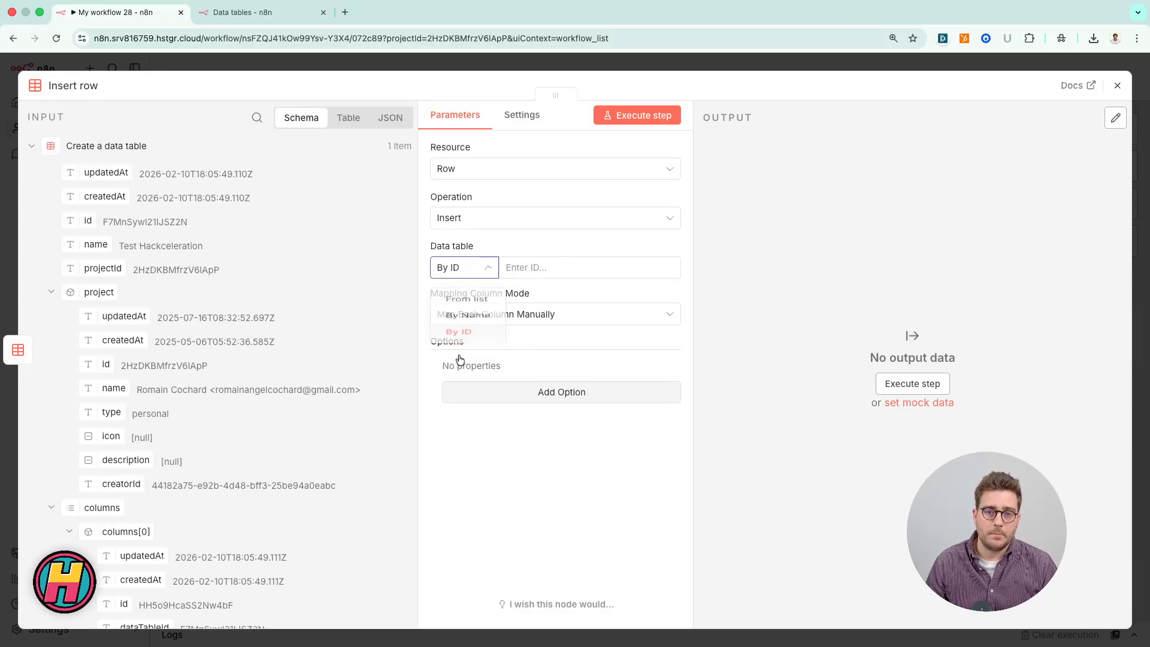
{"action": "left_click_drag", "start_coordinate": [87, 221], "coordinate": [560, 268]}
{"action": "left_click", "coordinate": [504, 408]}
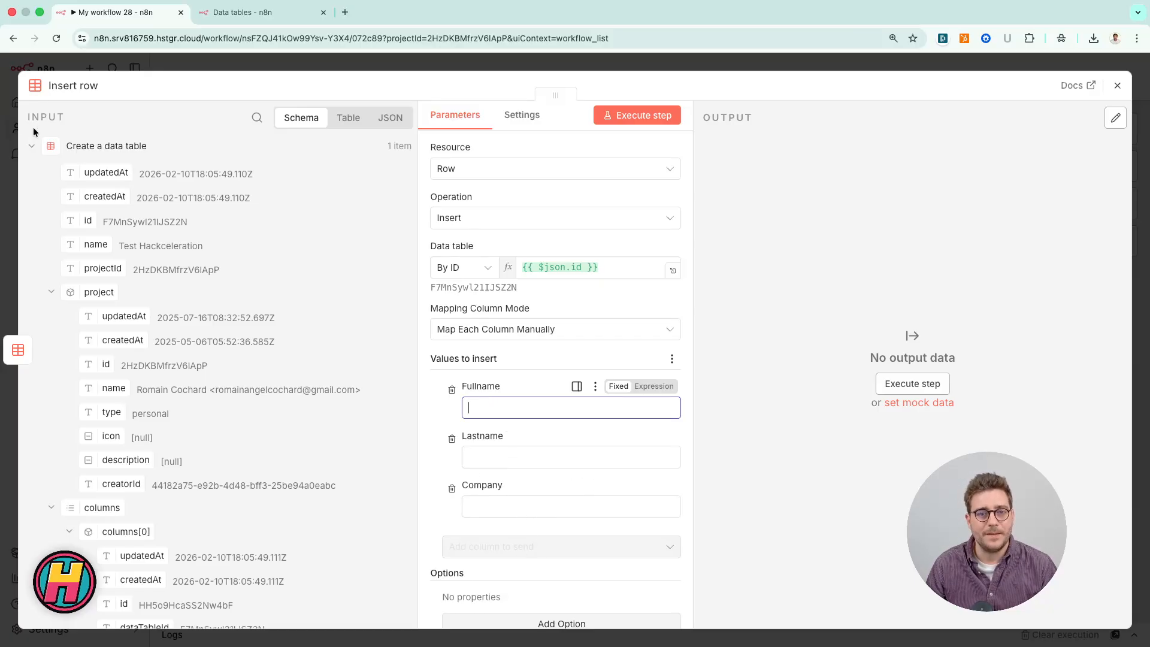
{"action": "left_click", "coordinate": [31, 146]}
{"action": "left_click", "coordinate": [33, 174]}
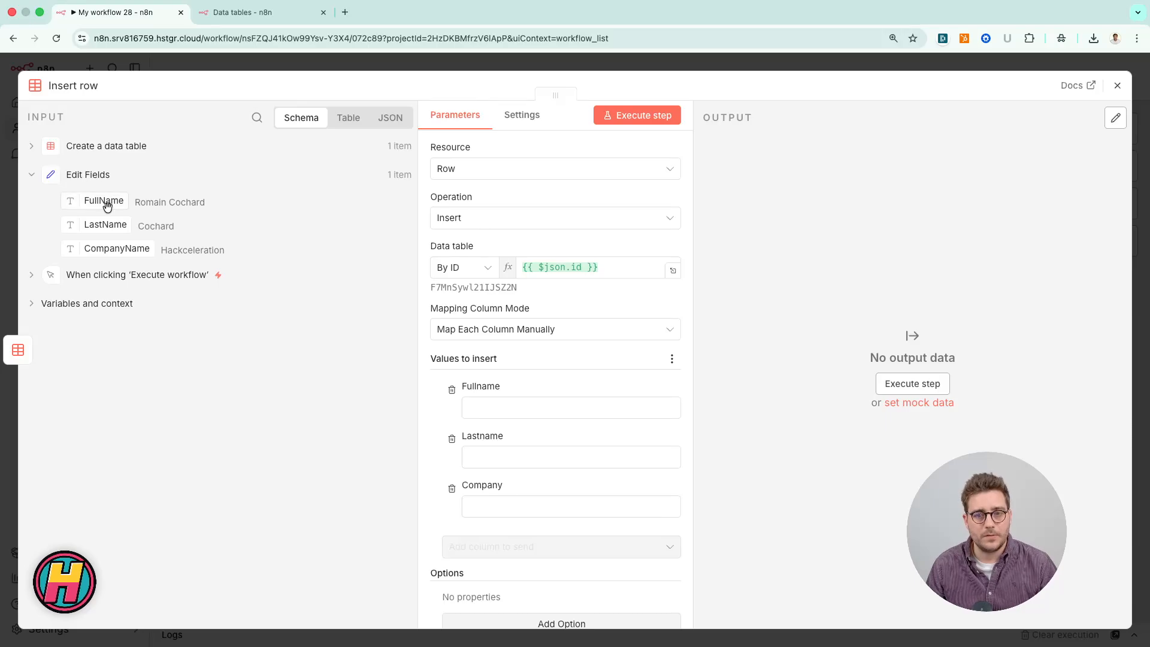
{"action": "left_click_drag", "start_coordinate": [103, 203], "coordinate": [529, 414]}
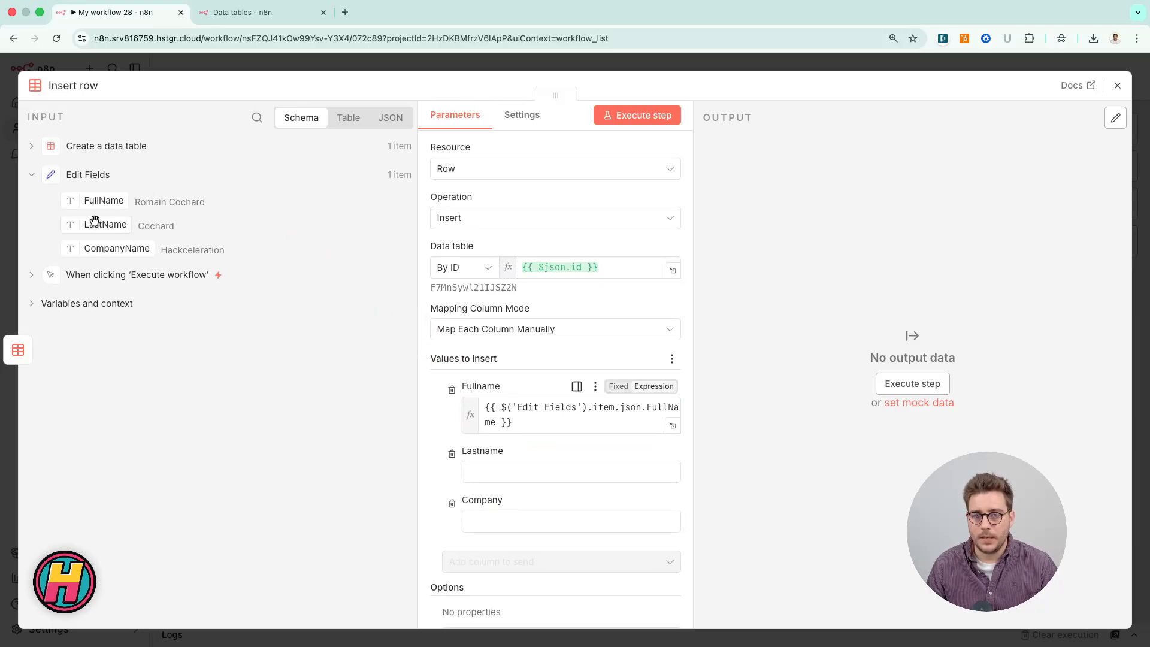
{"action": "left_click_drag", "start_coordinate": [84, 222], "coordinate": [516, 487]}
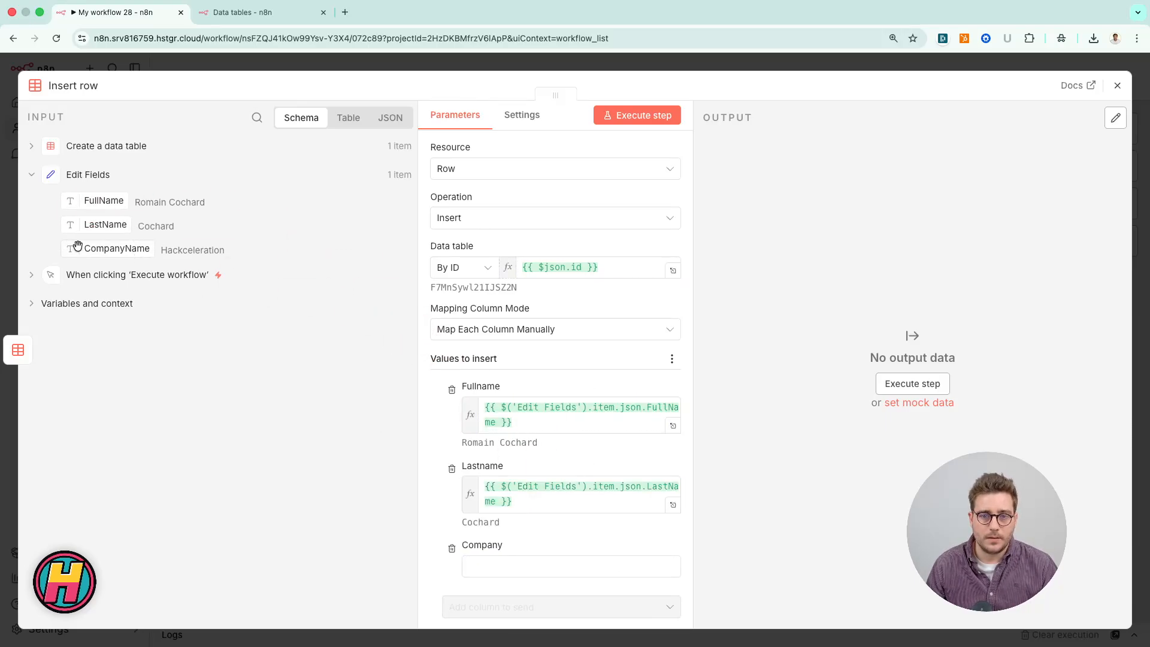
{"action": "left_click_drag", "start_coordinate": [112, 244], "coordinate": [527, 566]}
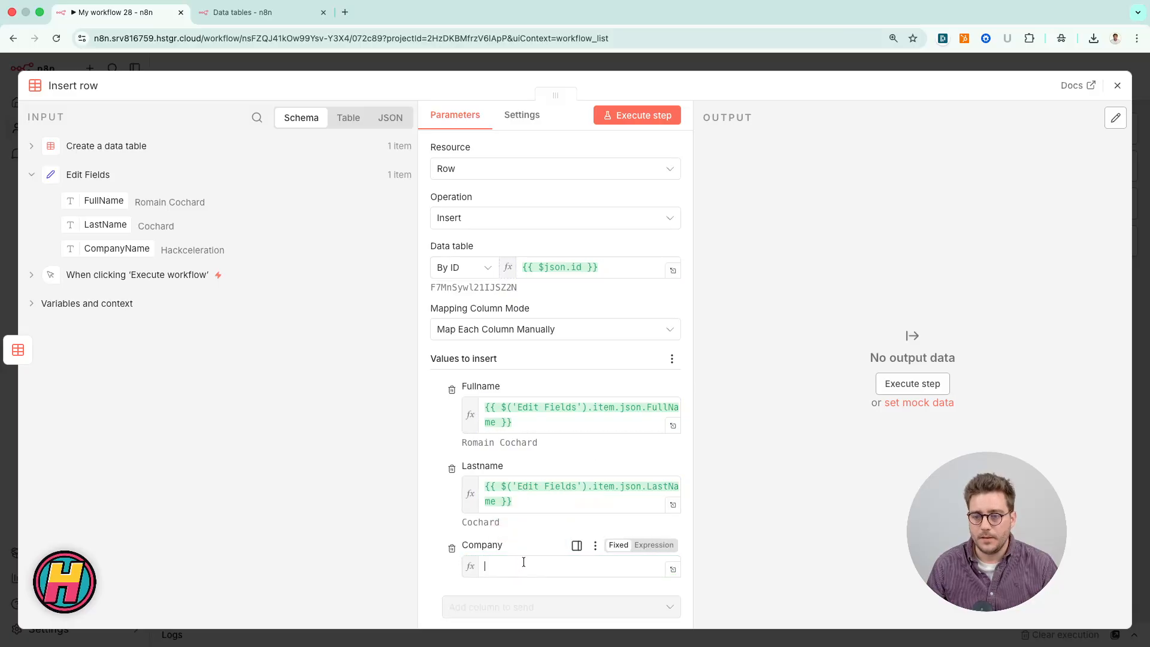
{"action": "left_click", "coordinate": [654, 116]}
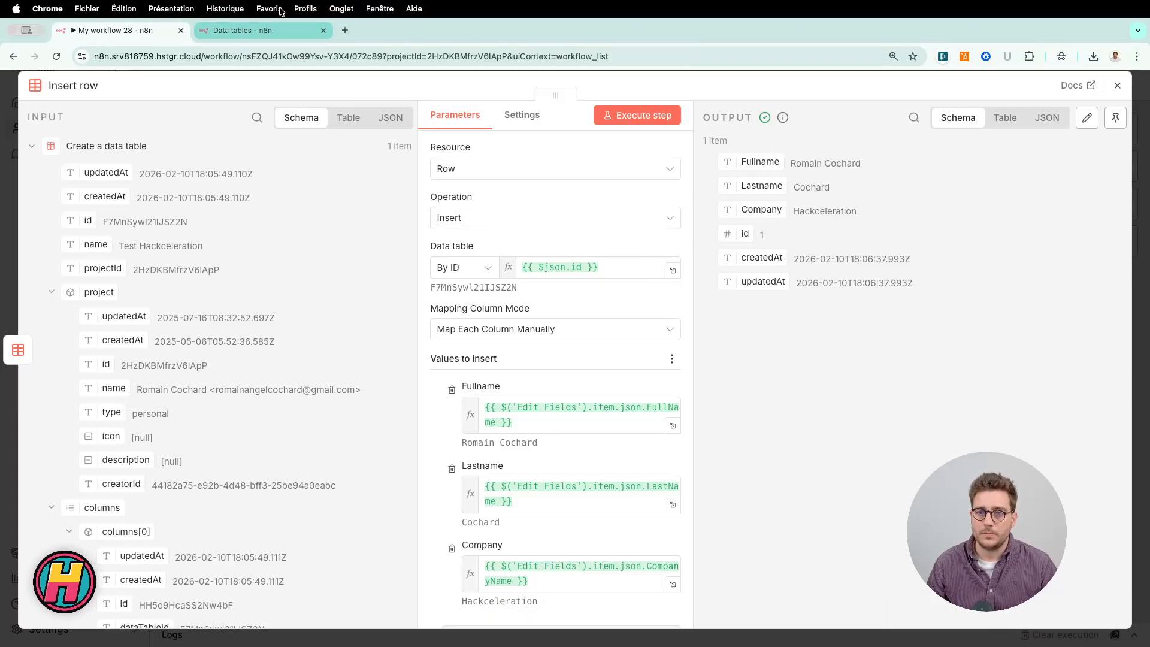
- Reload the Data tables page and open Test Hackceleration to check the inserted row
{"action": "left_click", "coordinate": [270, 30]}
{"action": "key", "text": "super+r"}
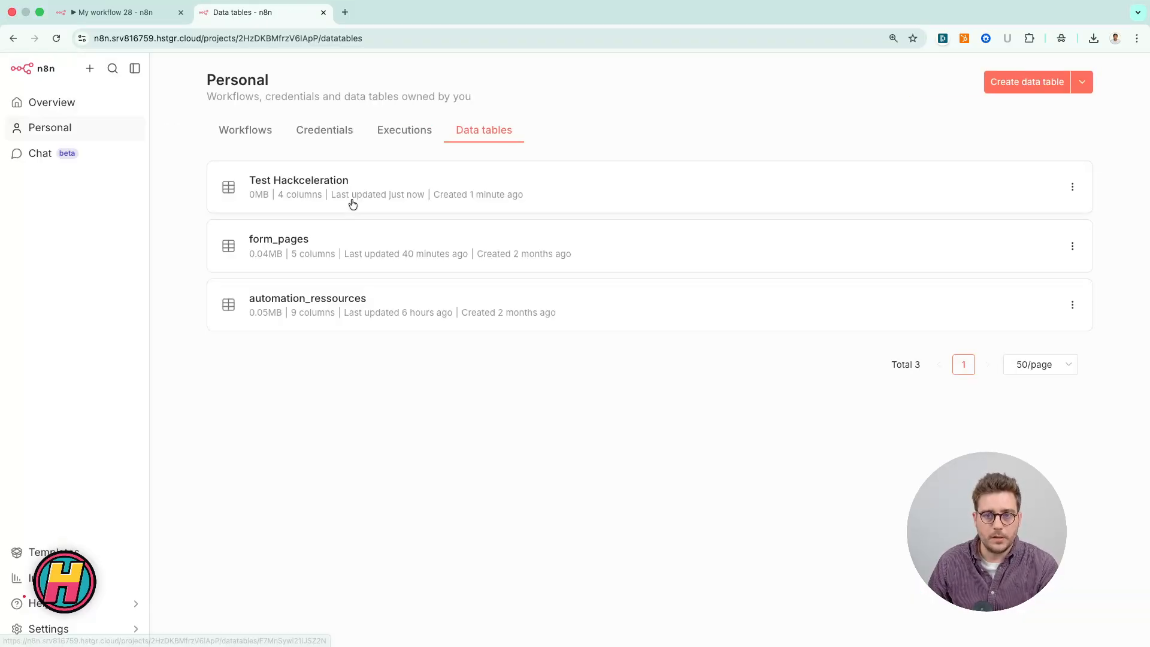
{"action": "left_click", "coordinate": [300, 185]}
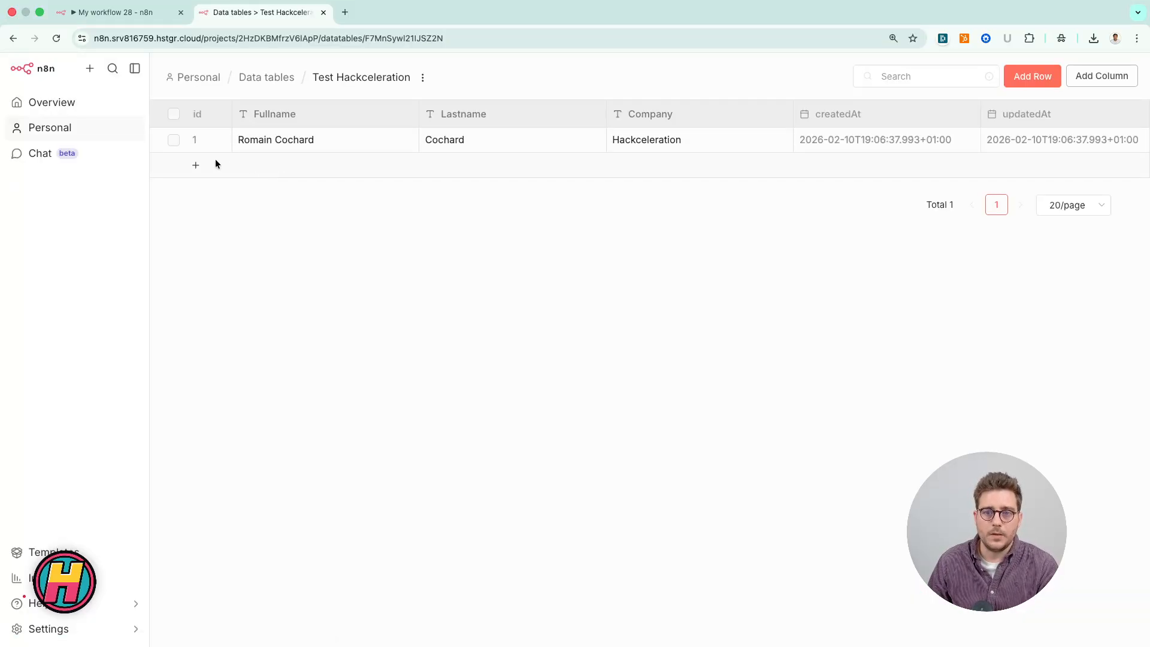
{"action": "scroll", "coordinate": [210, 147], "scroll_direction": "right", "scroll_amount": 2}
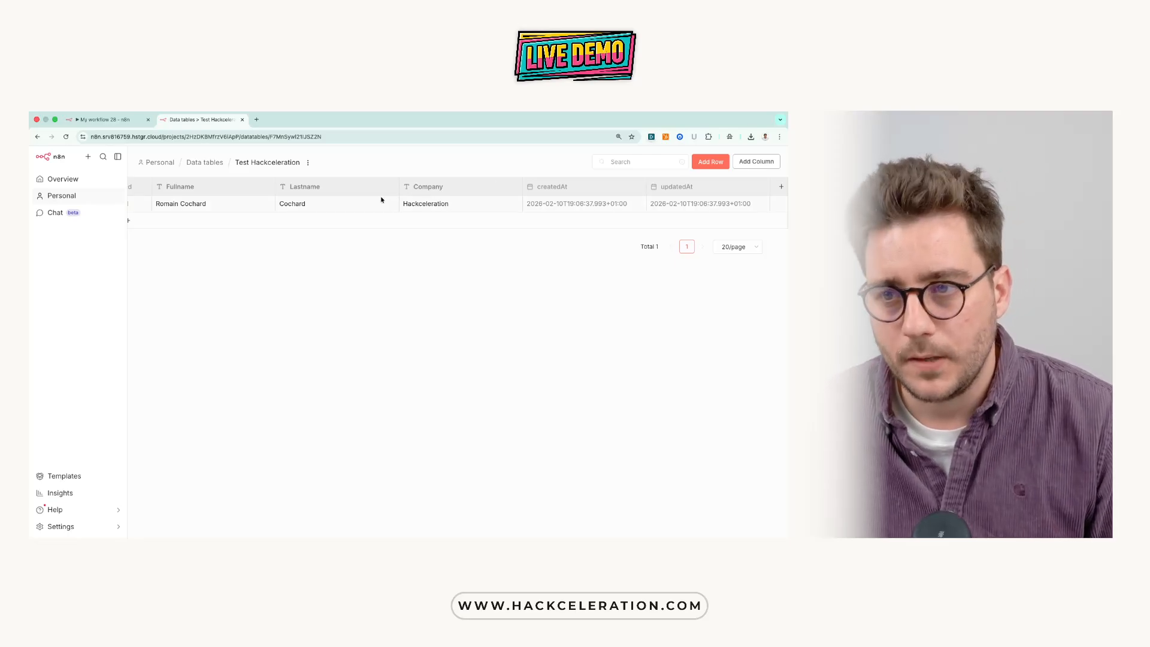
- Delete the Create a data table and Insert row nodes and unpin Edit Fields
{"action": "left_click", "coordinate": [111, 124]}
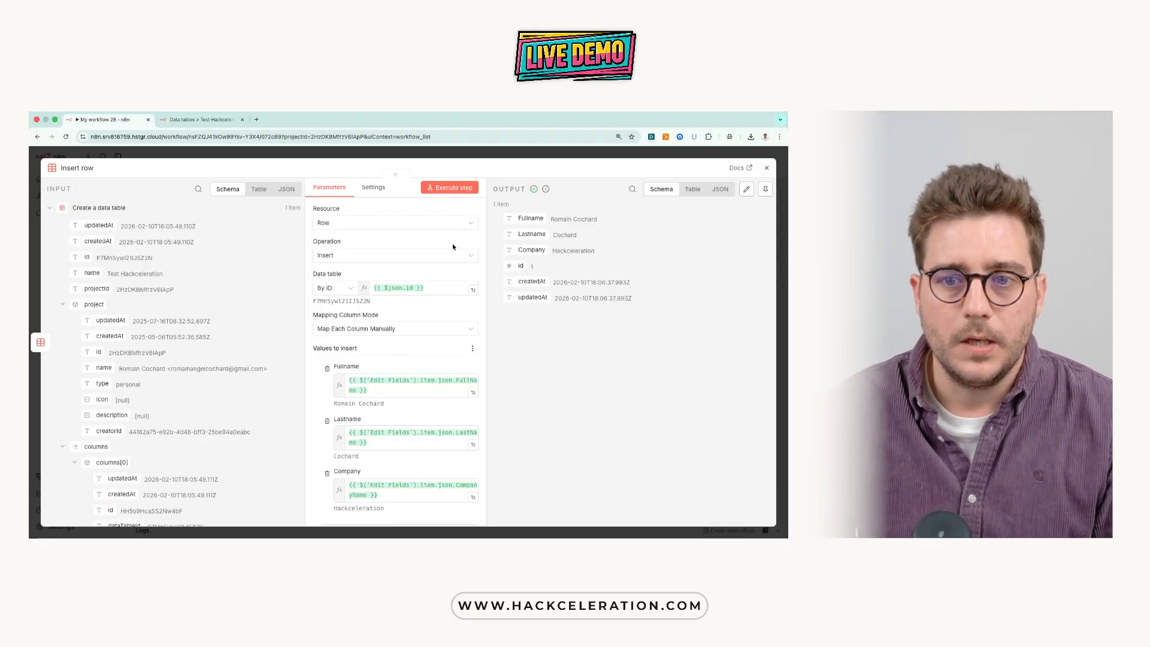
{"action": "key", "text": "Escape"}
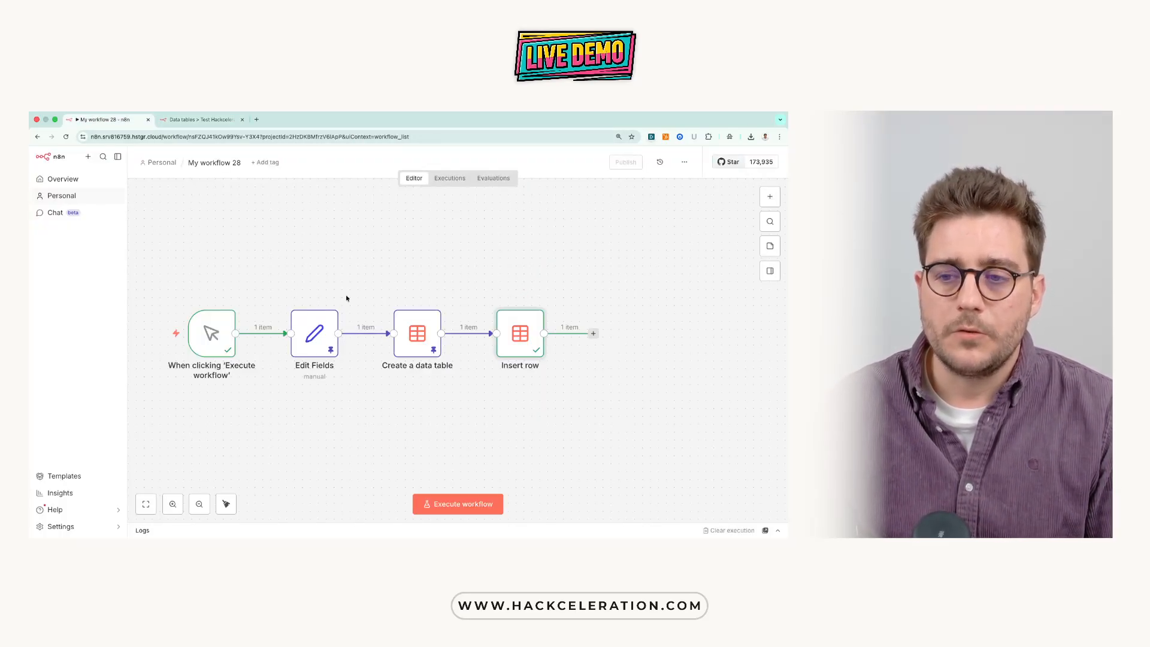
{"action": "left_click_drag", "start_coordinate": [377, 278], "coordinate": [570, 399]}
{"action": "key", "text": "Delete"}
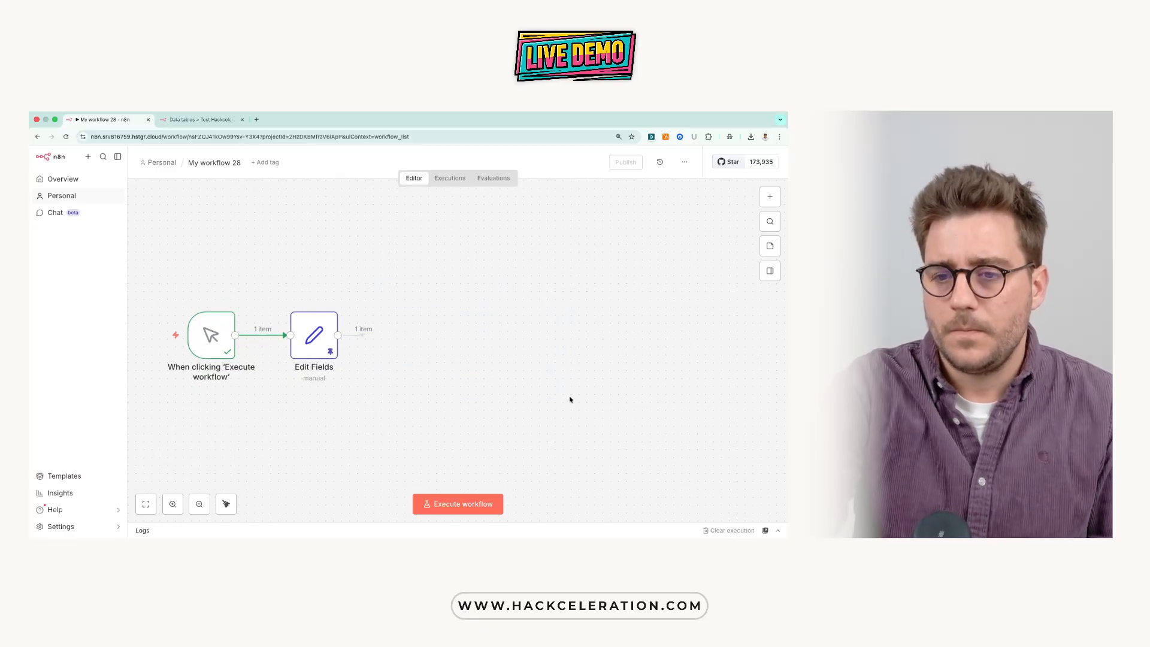
{"action": "right_click", "coordinate": [315, 353]}
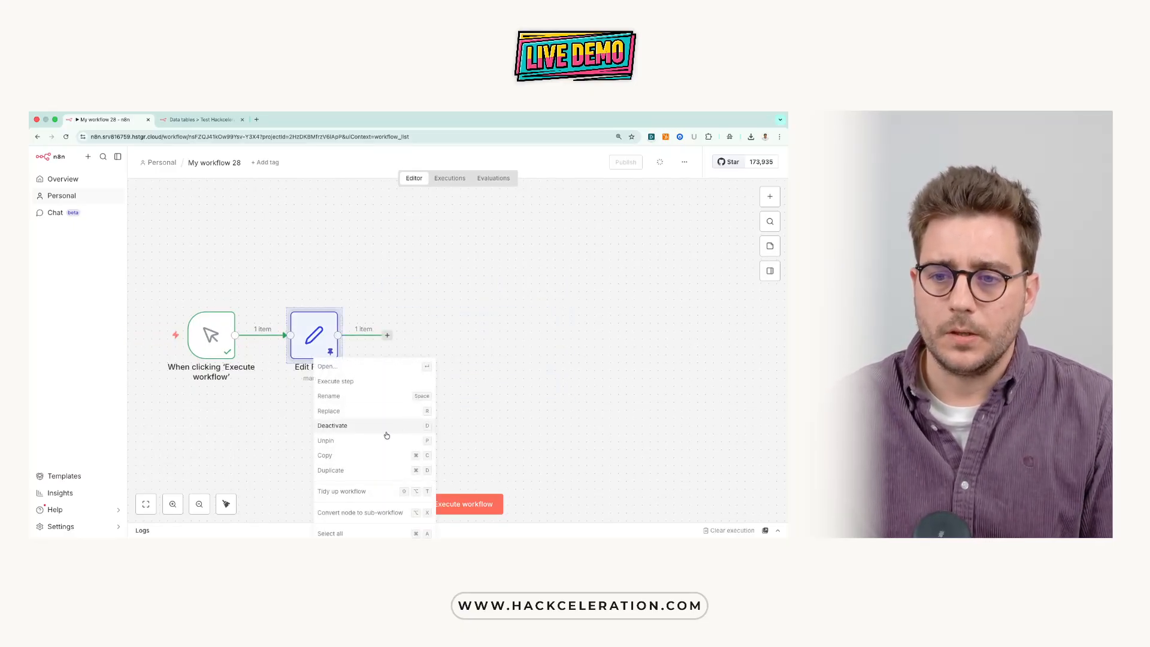
{"action": "left_click", "coordinate": [365, 448]}
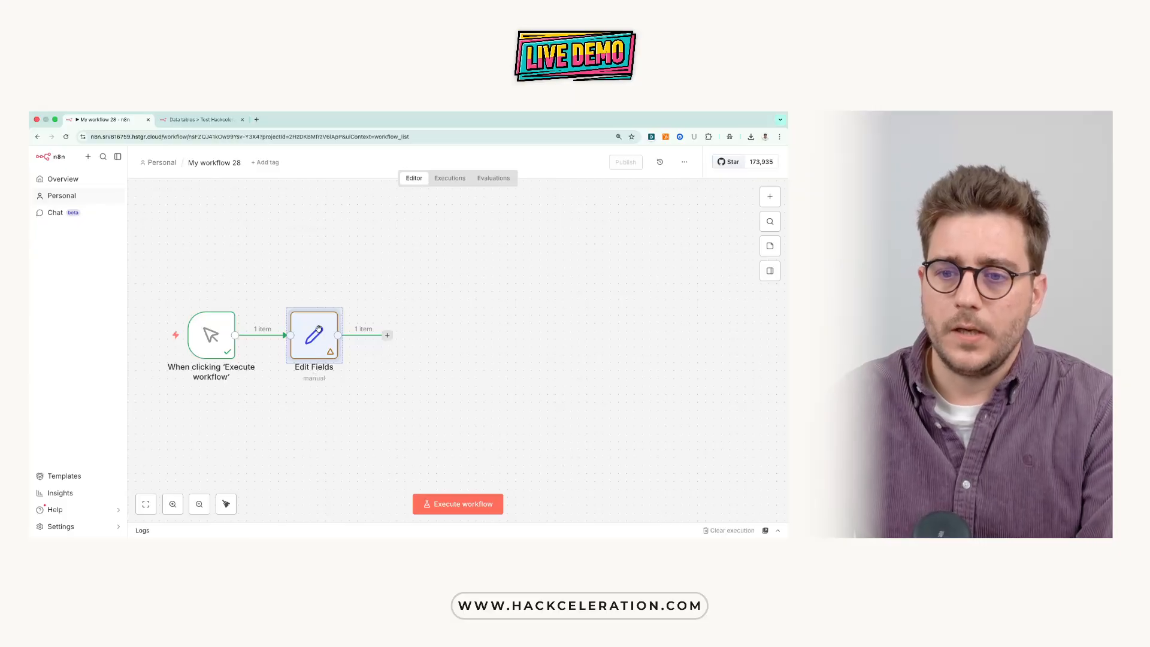
{"action": "left_click", "coordinate": [300, 422]}
- Change the Edit Fields CompanyName value to Hack'celeration
{"action": "double_click", "coordinate": [308, 343]}
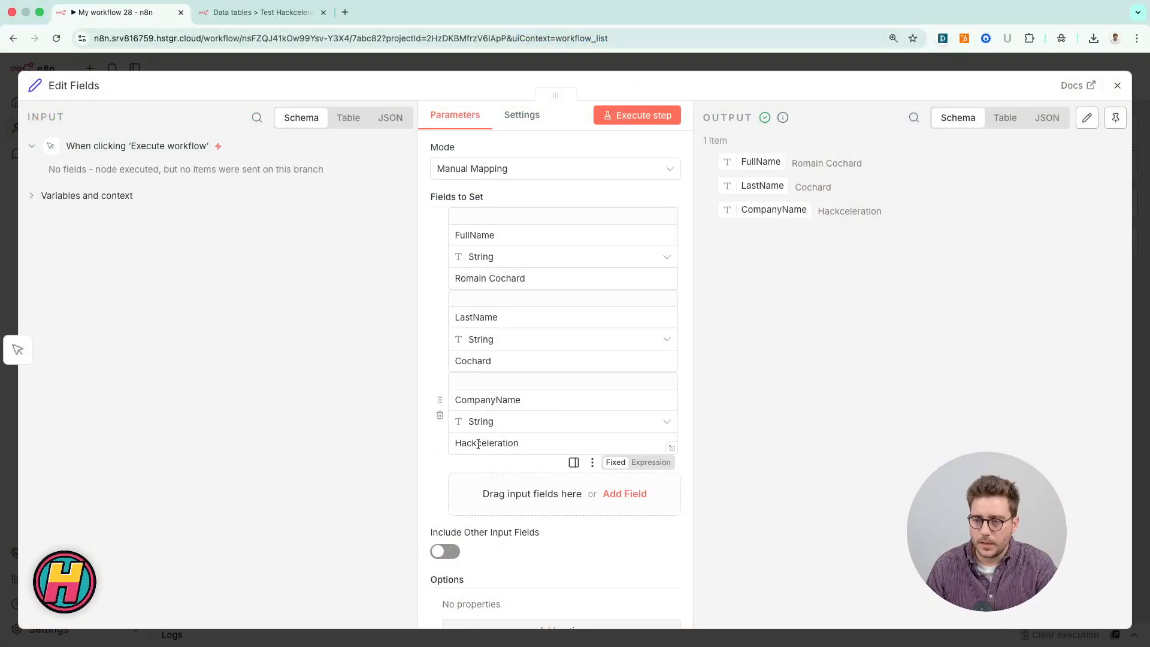
{"action": "left_click", "coordinate": [476, 443]}
{"action": "type", "text": "'"}
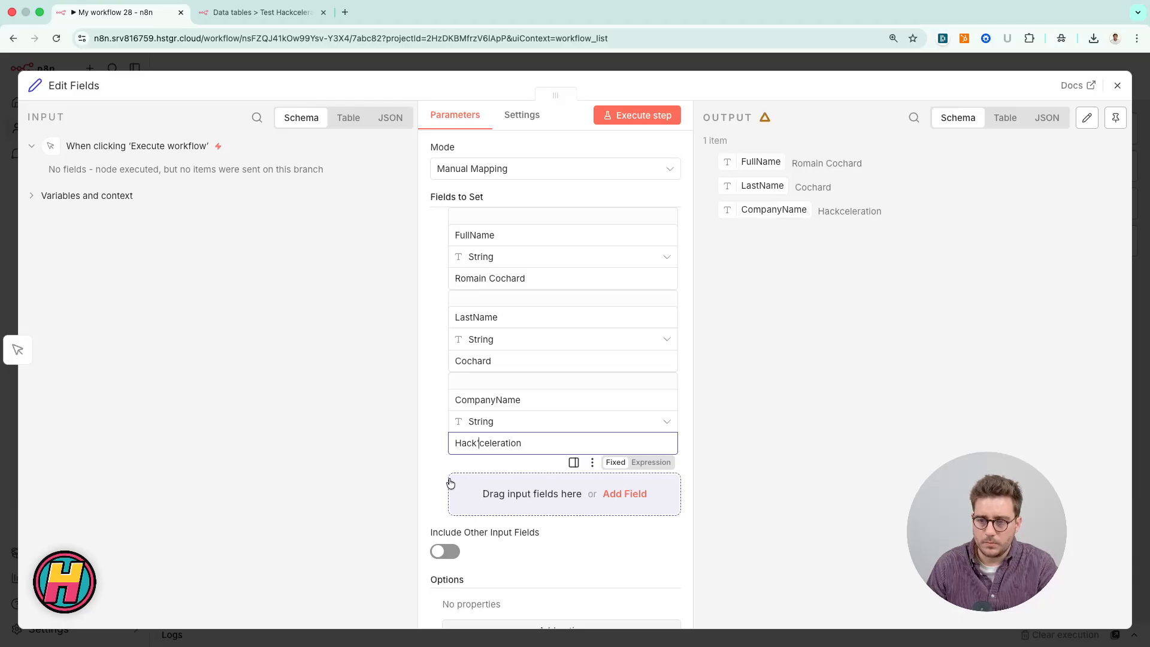
{"action": "left_click", "coordinate": [598, 65]}
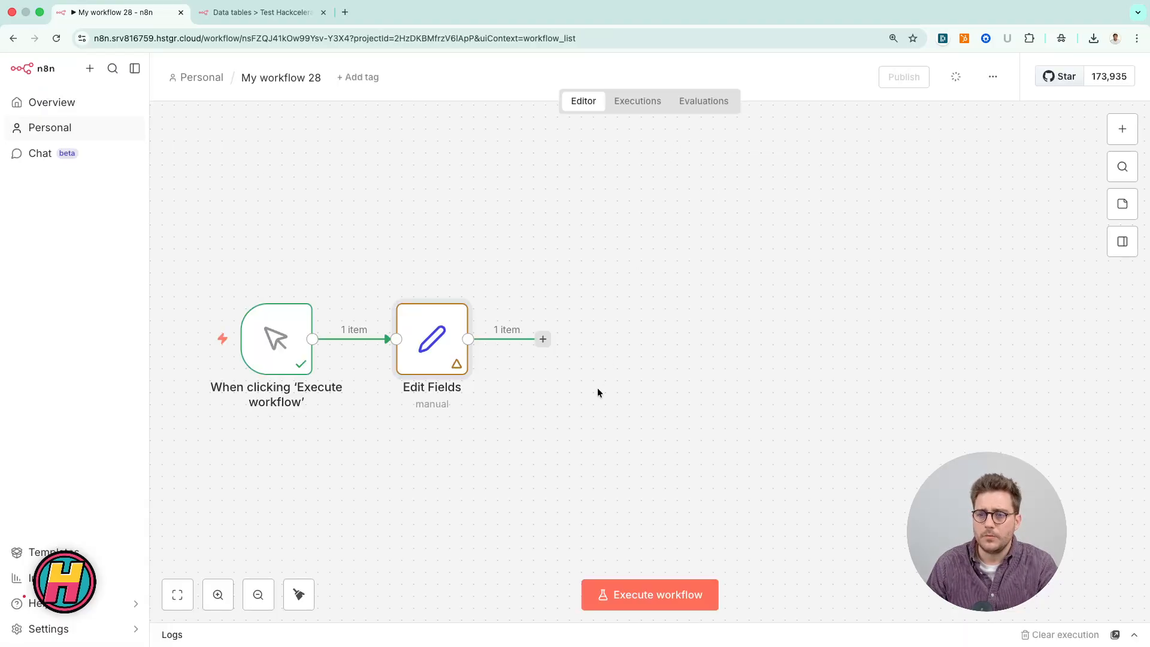
- Add a Data table Get row(s) step after Edit Fields
{"action": "left_click", "coordinate": [543, 339]}
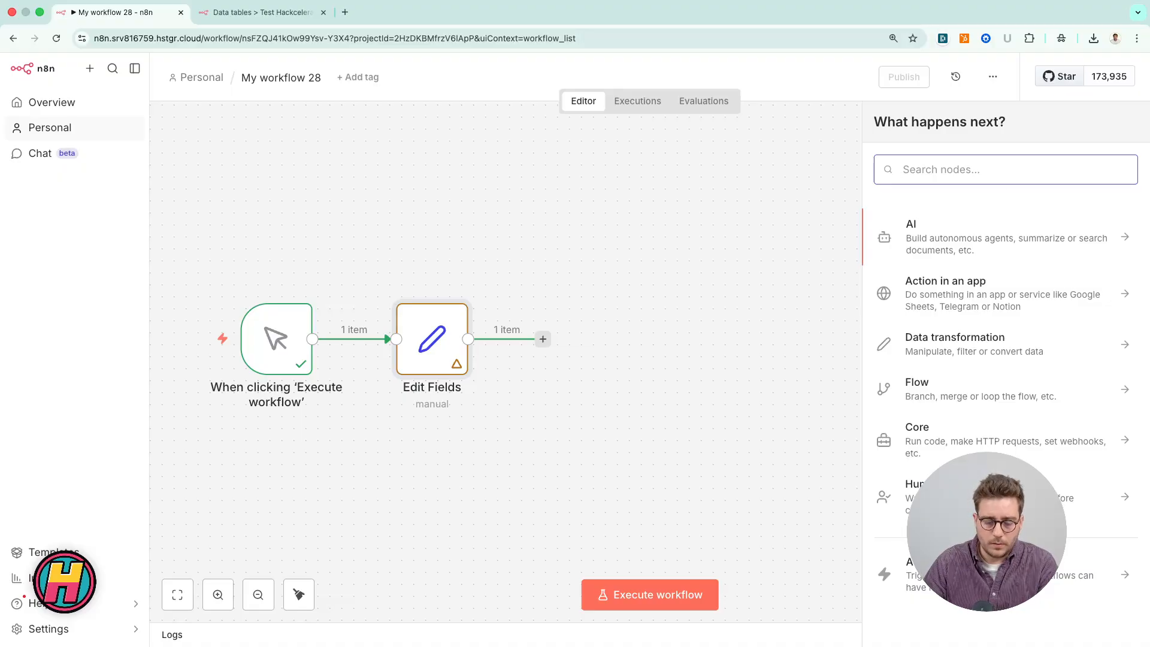
{"action": "type", "text": "data"}
{"action": "left_click", "coordinate": [921, 211]}
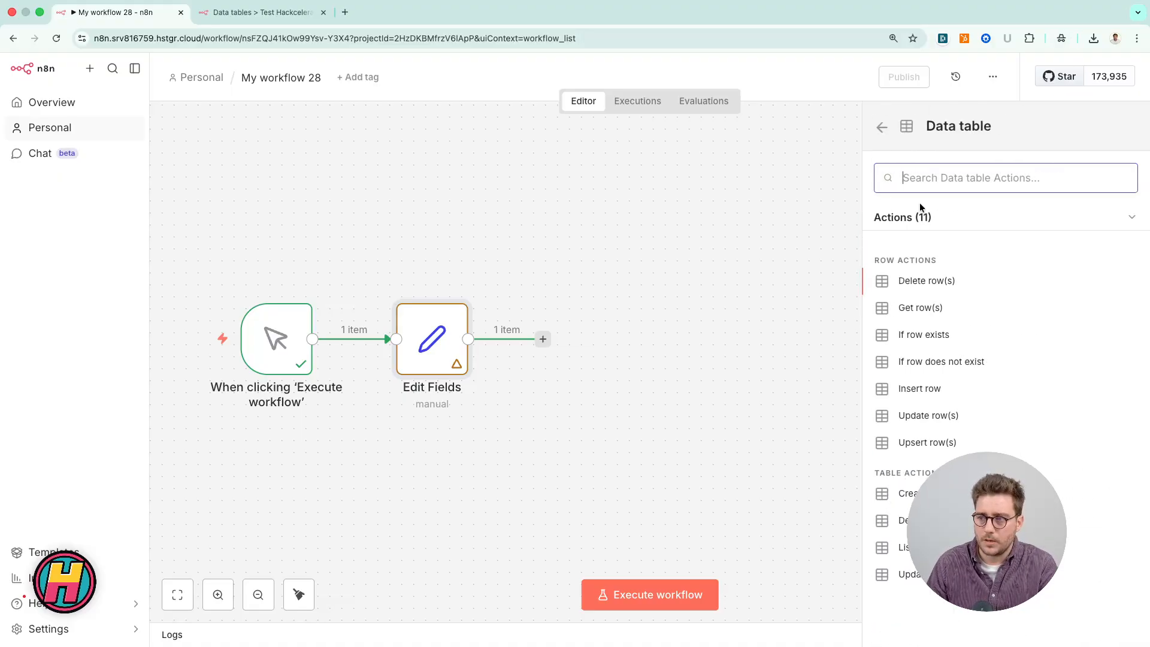
{"action": "left_click", "coordinate": [920, 309]}
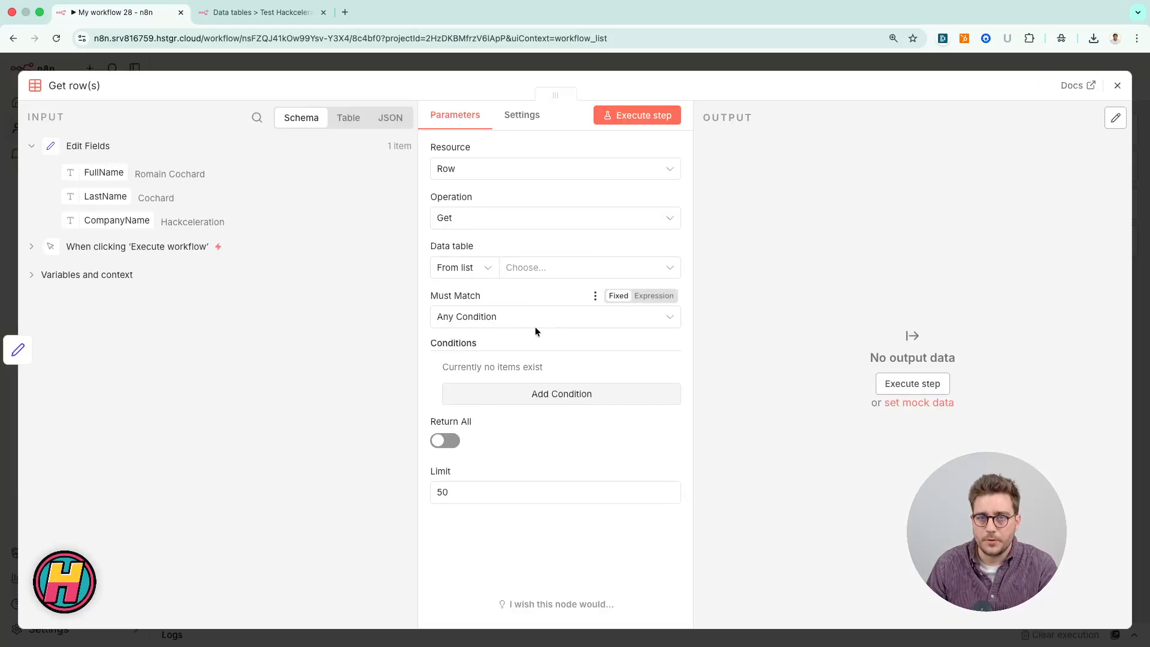
- Point Get row(s) at the Test Hackceleration table and filter on the Company column
{"action": "left_click", "coordinate": [556, 395]}
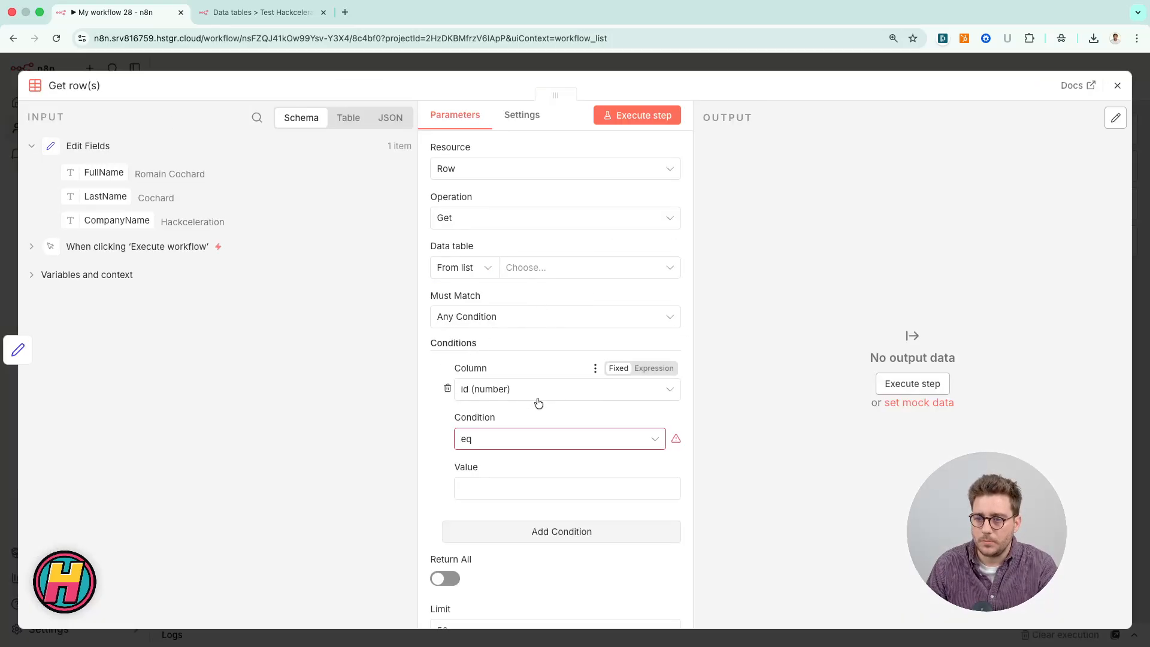
{"action": "left_click", "coordinate": [537, 390]}
{"action": "left_click", "coordinate": [516, 370]}
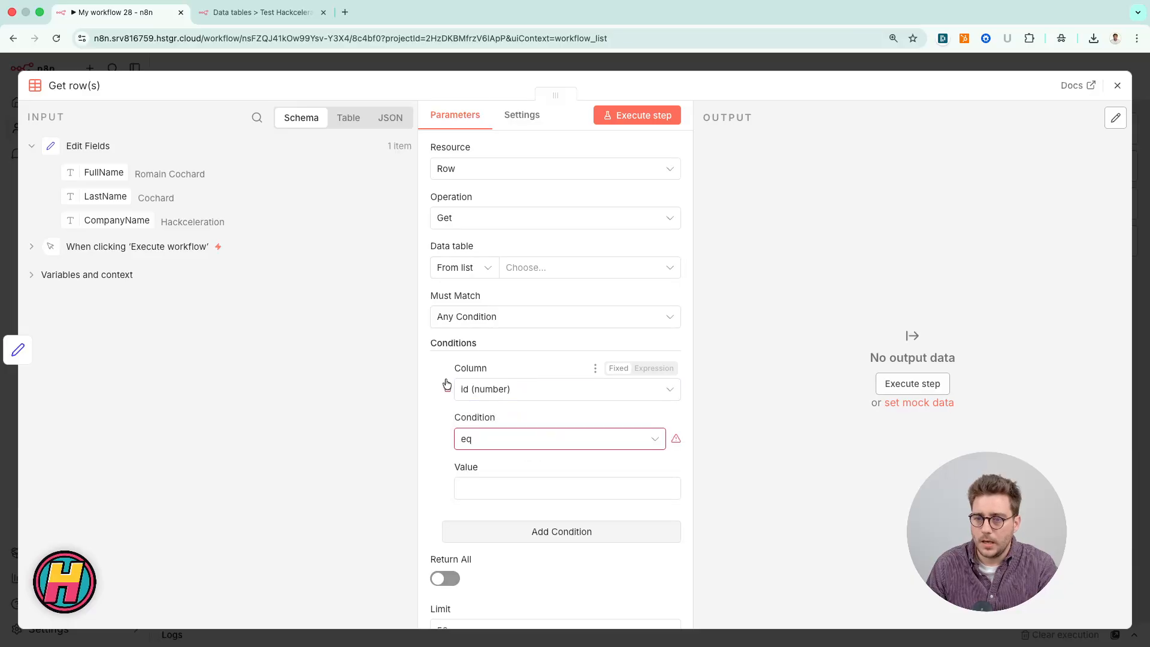
{"action": "left_click", "coordinate": [555, 267]}
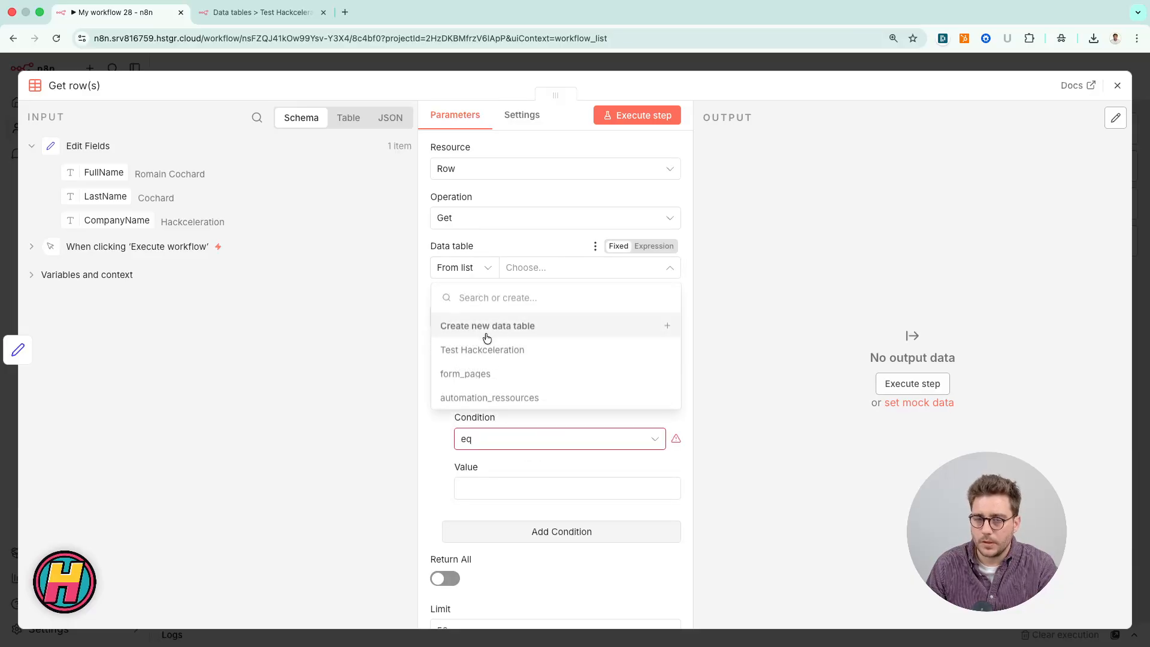
{"action": "left_click", "coordinate": [492, 352]}
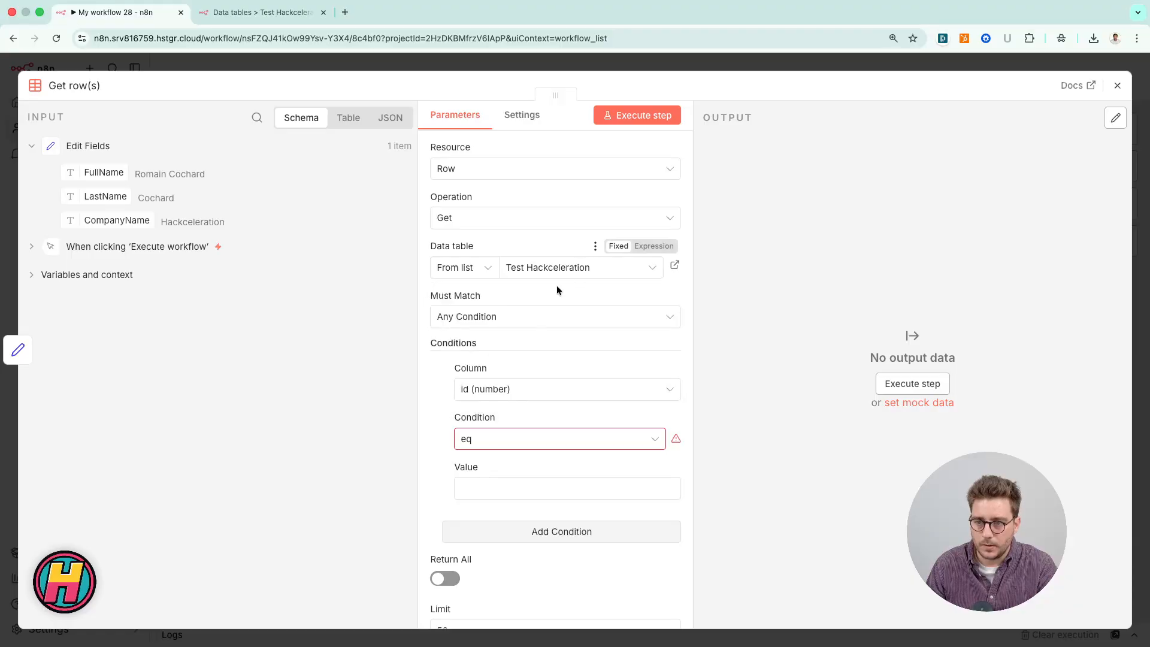
{"action": "left_click", "coordinate": [522, 387]}
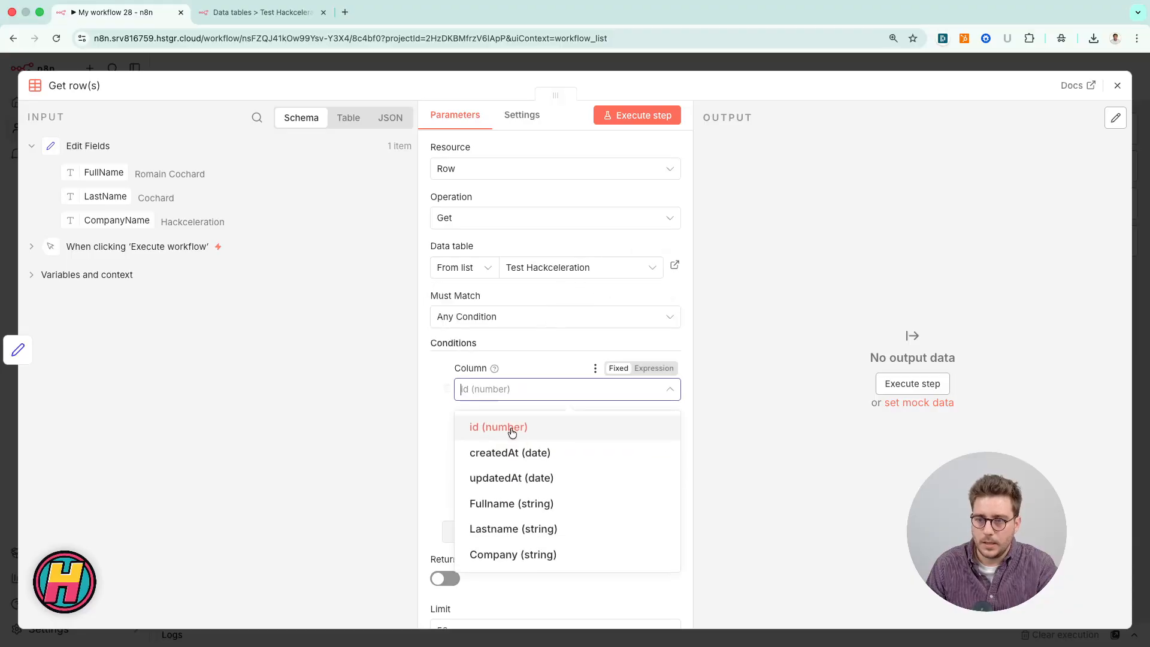
{"action": "left_click", "coordinate": [514, 554]}
{"action": "left_click", "coordinate": [495, 488]}
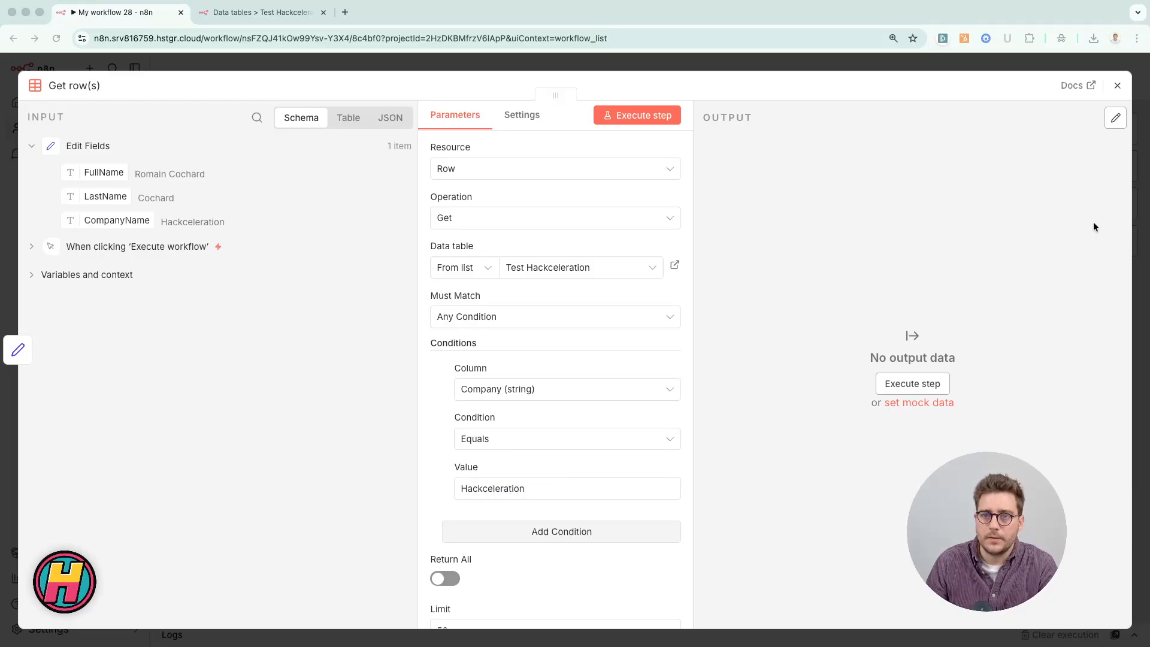
- Set the Company match value to Hackceleration after checking the table contents
{"action": "left_click", "coordinate": [253, 14]}
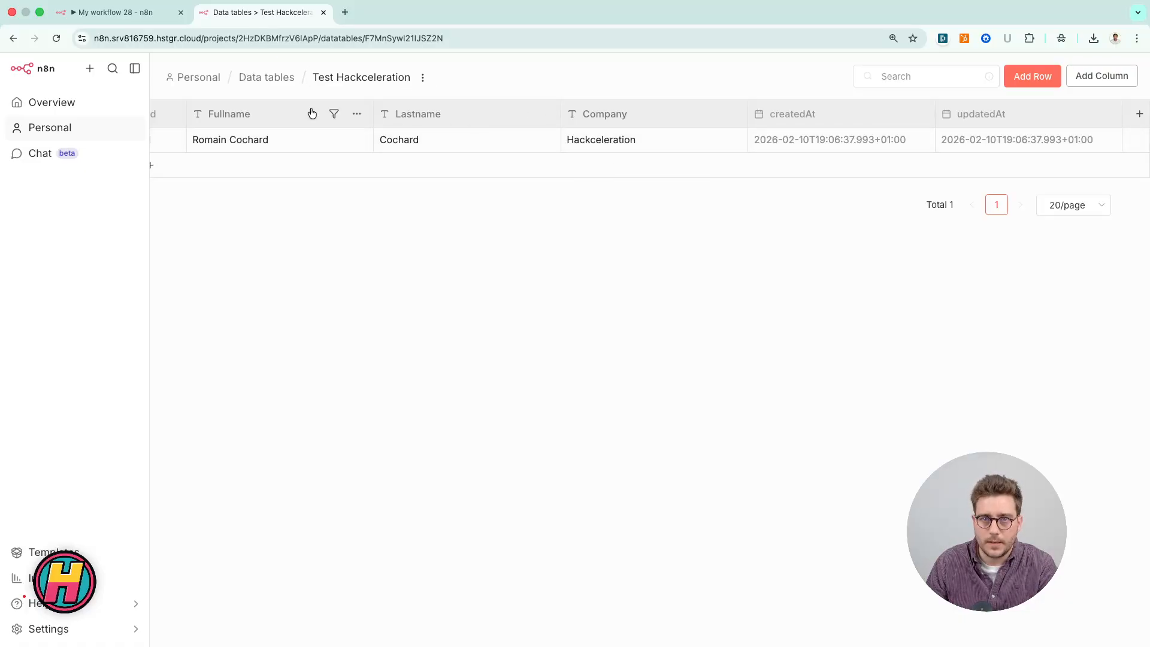
{"action": "left_click", "coordinate": [142, 18]}
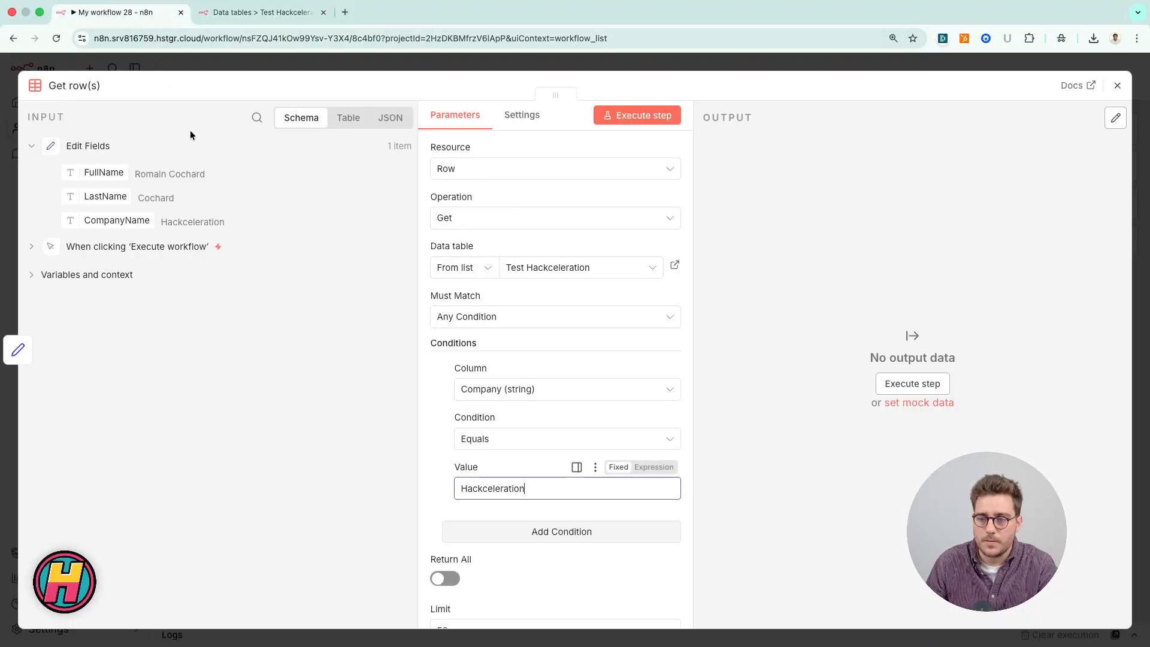
{"action": "left_click", "coordinate": [728, 434]}
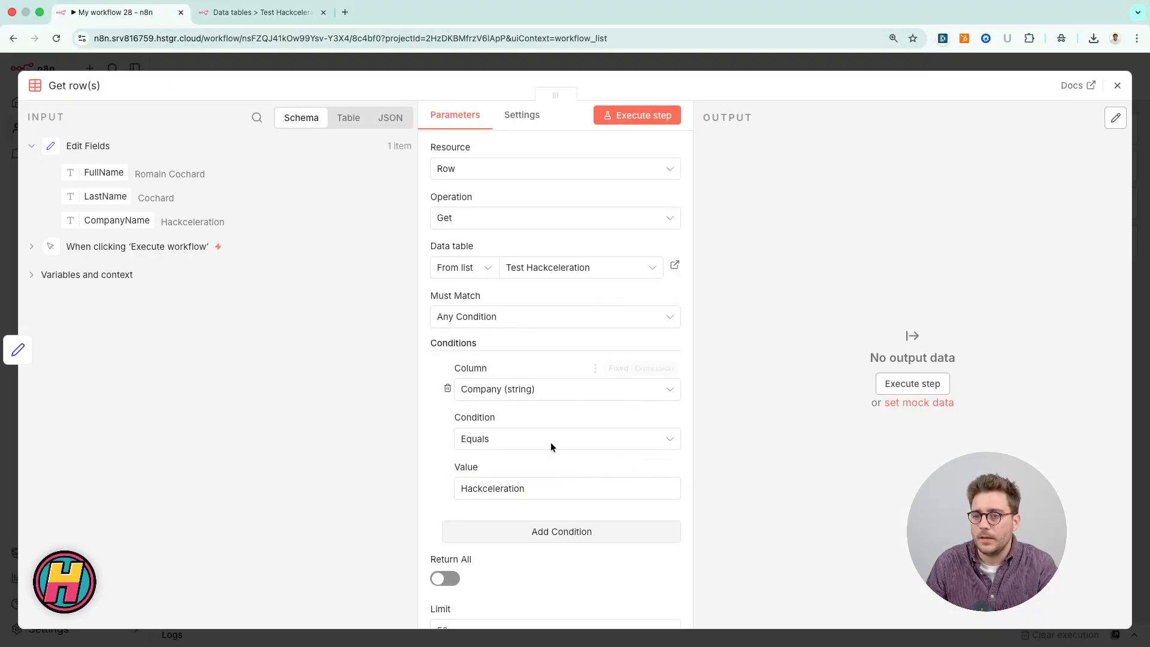
{"action": "left_click", "coordinate": [613, 68]}
{"action": "left_click", "coordinate": [672, 340]}
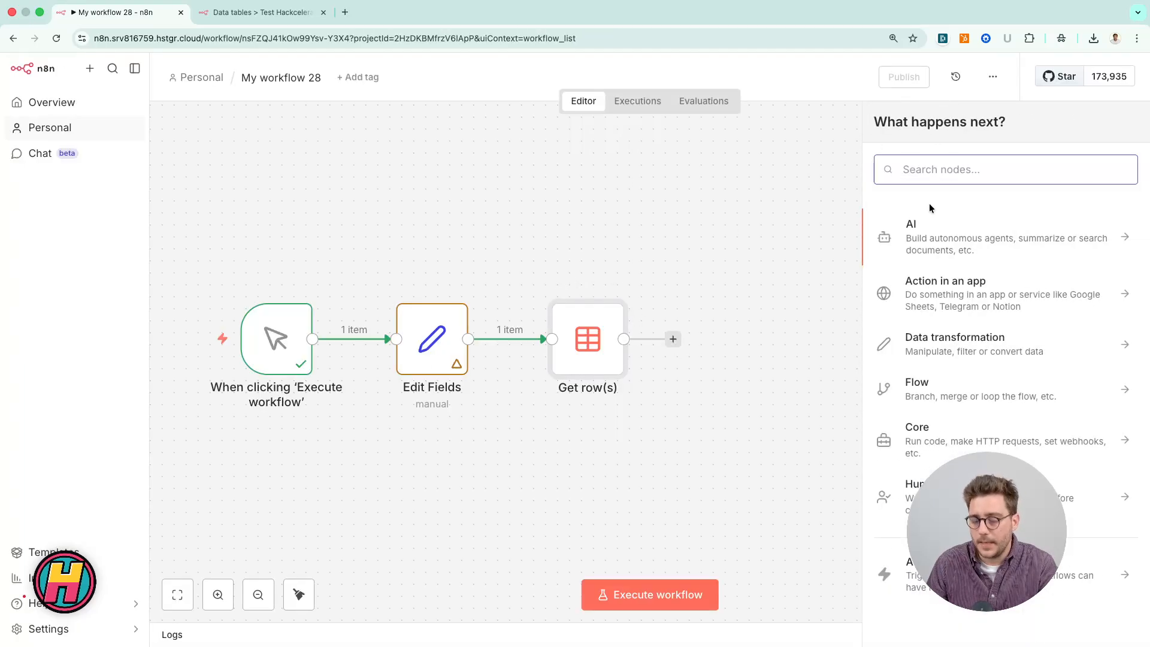
- Add a Data table Update row(s) step after Get row(s)
{"action": "type", "text": "d"}
{"action": "key", "text": "BackSpace"}
{"action": "type", "text": "data"}
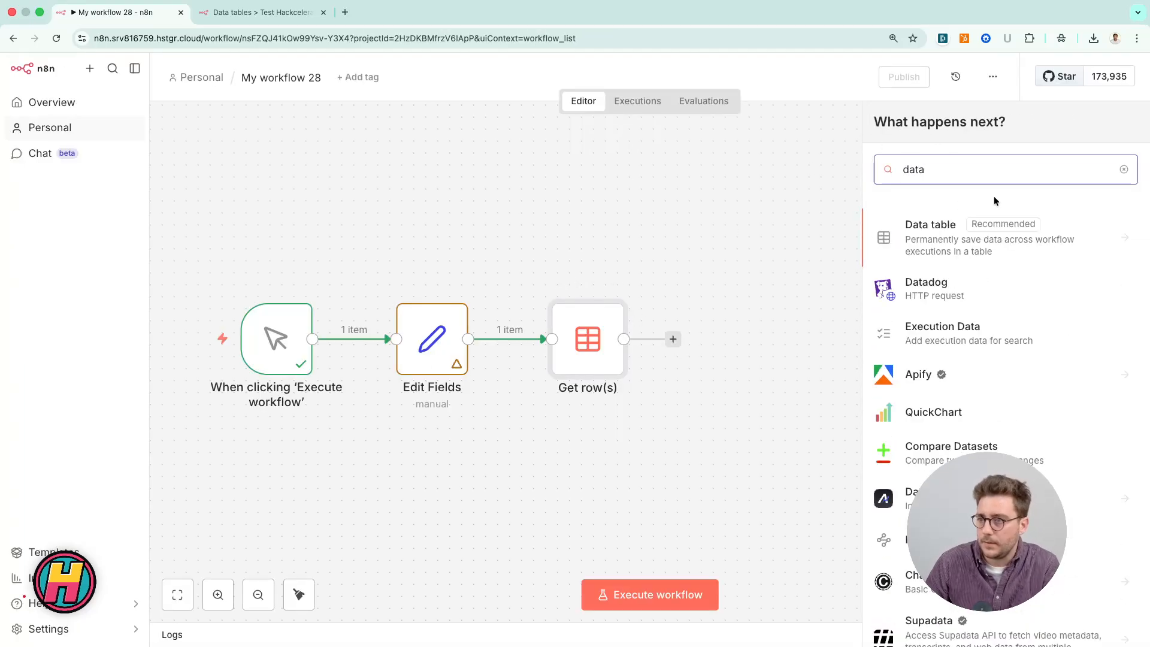
{"action": "left_click", "coordinate": [972, 250]}
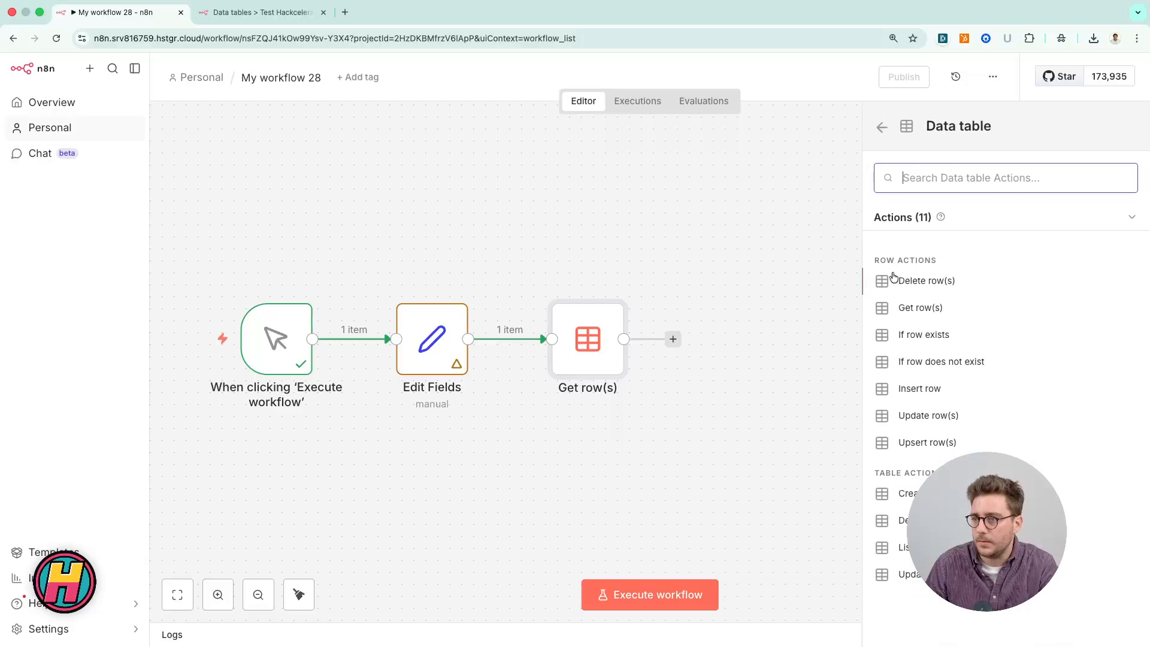
{"action": "left_click", "coordinate": [923, 416]}
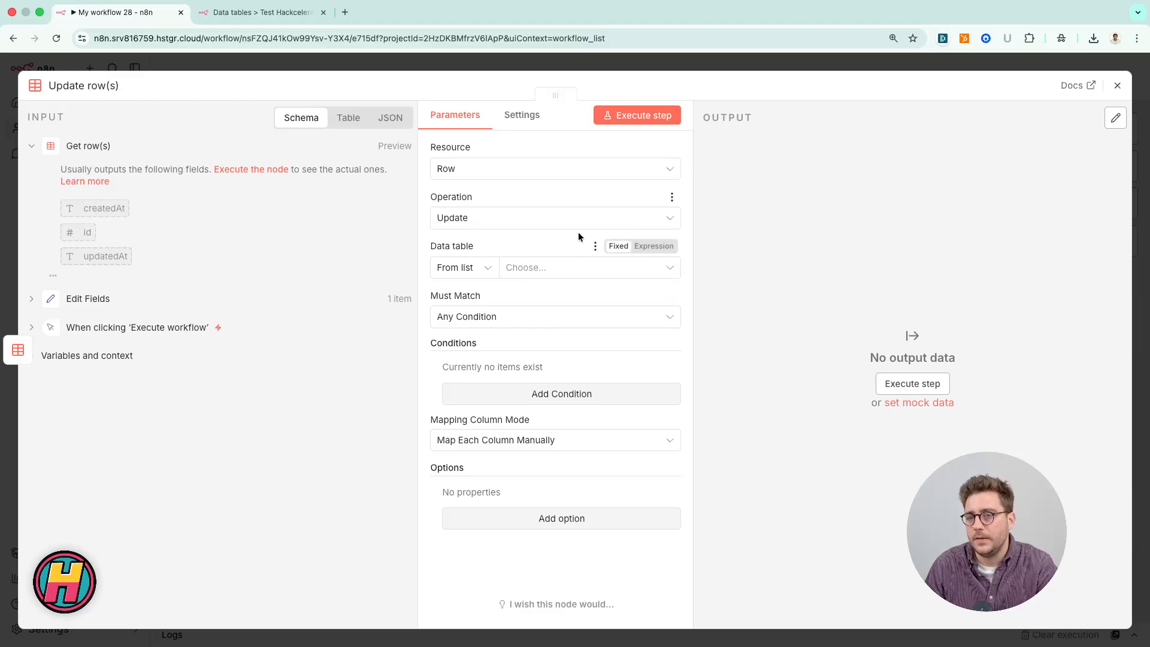
- Disconnect Update row(s) from Get row(s) and run the whole workflow
{"action": "left_click", "coordinate": [461, 63]}
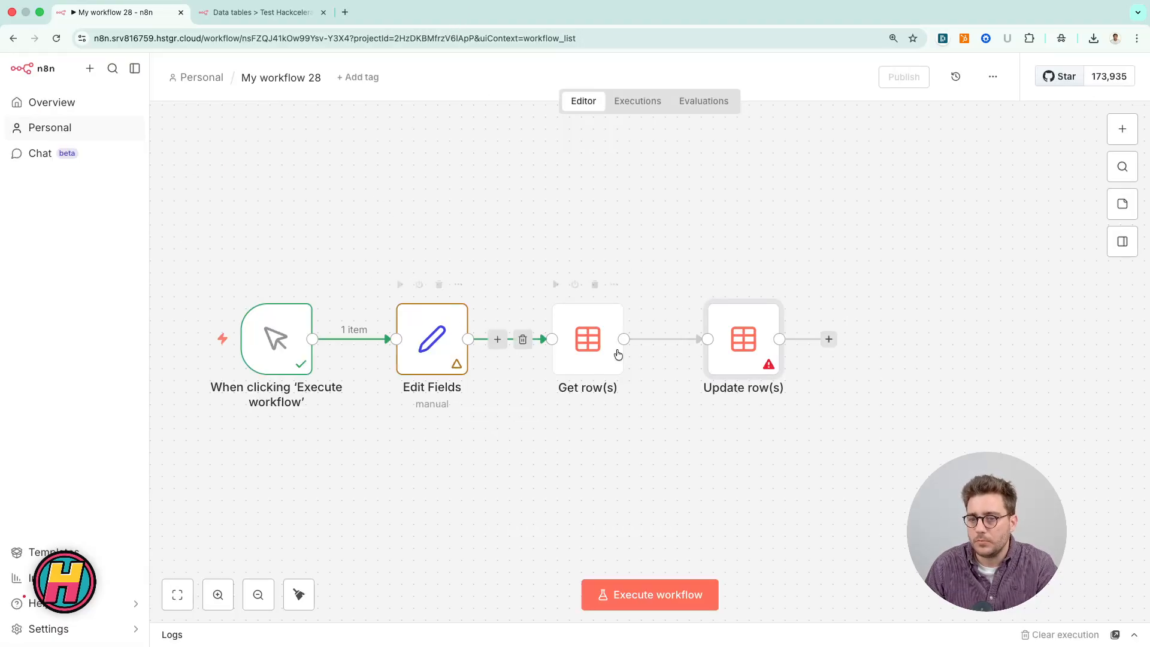
{"action": "left_click", "coordinate": [679, 339]}
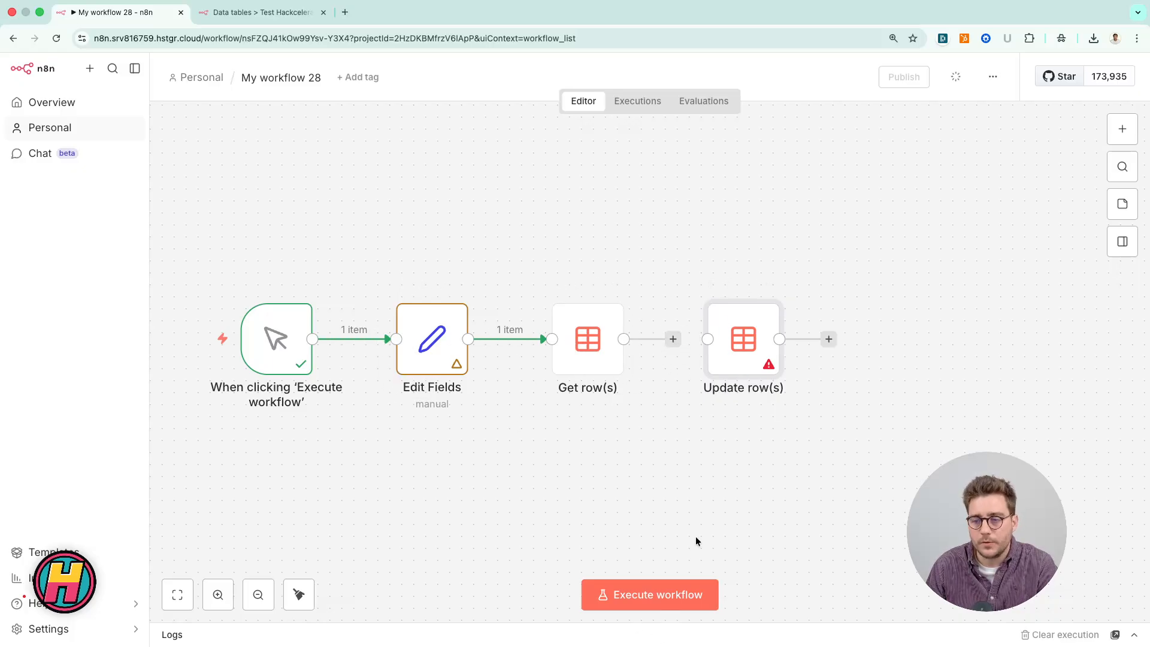
{"action": "left_click", "coordinate": [638, 594]}
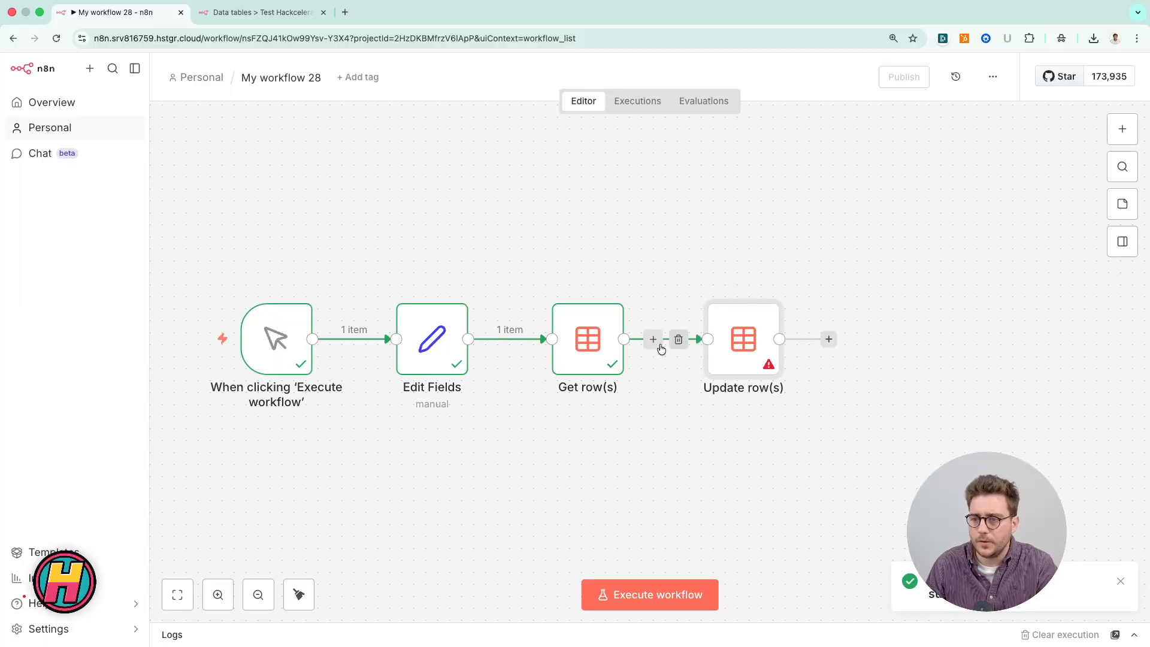
- Make Update row(s) target Test Hackceleration rows where id equals the incoming {{ $json.id }}
{"action": "double_click", "coordinate": [723, 341]}
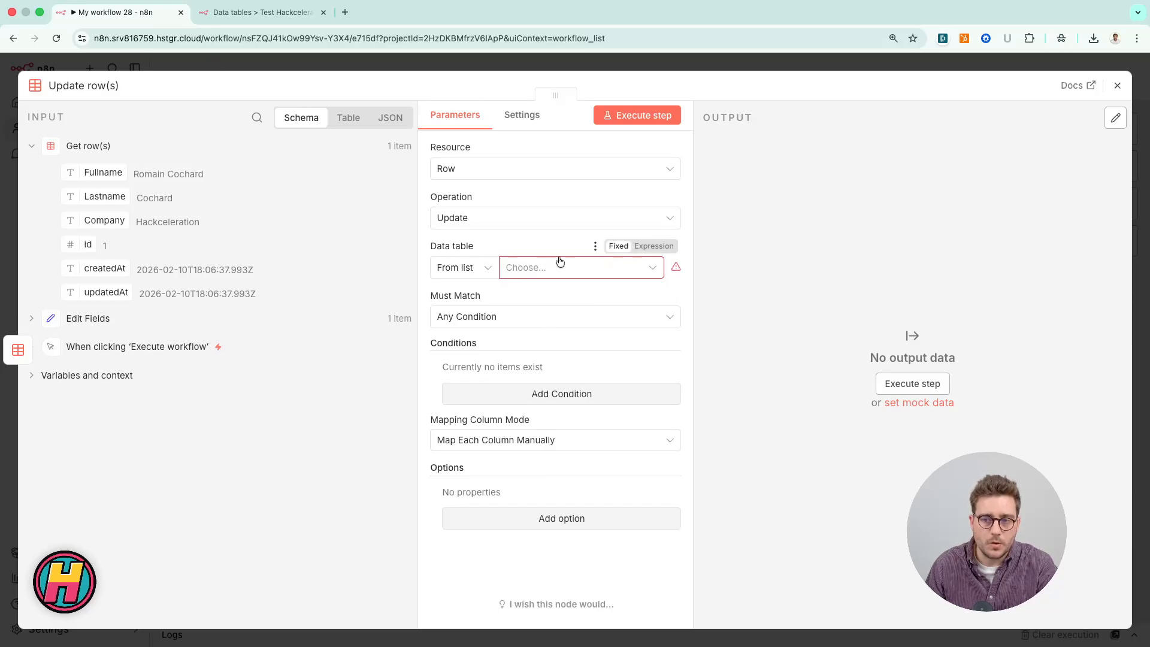
{"action": "left_click", "coordinate": [536, 265]}
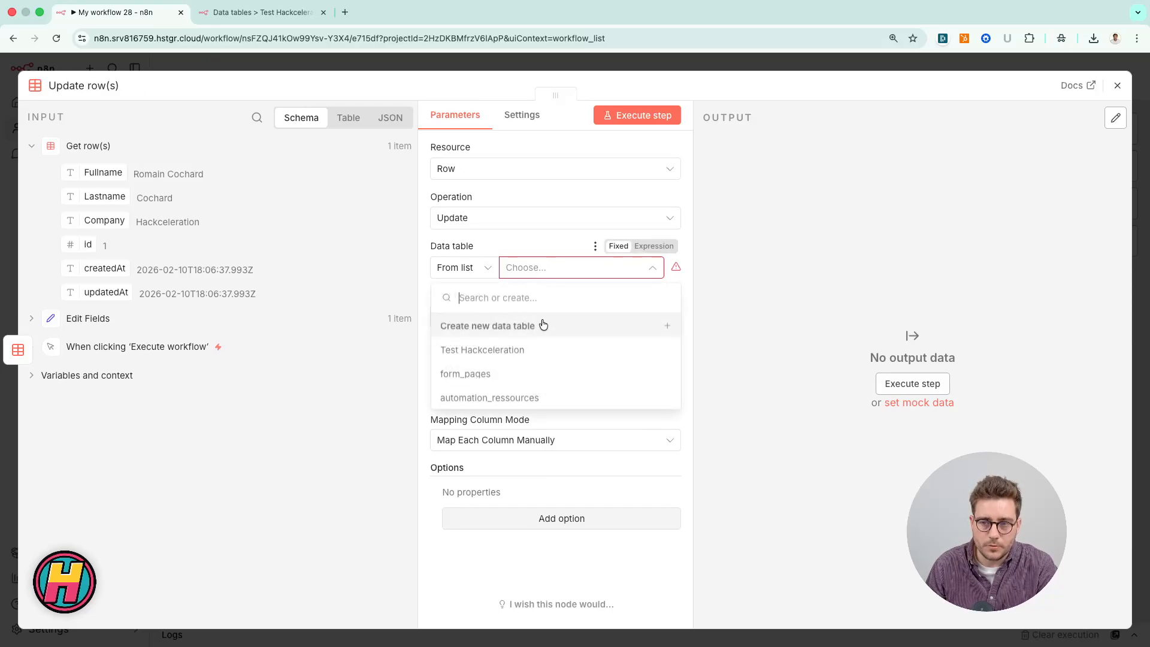
{"action": "left_click", "coordinate": [486, 351]}
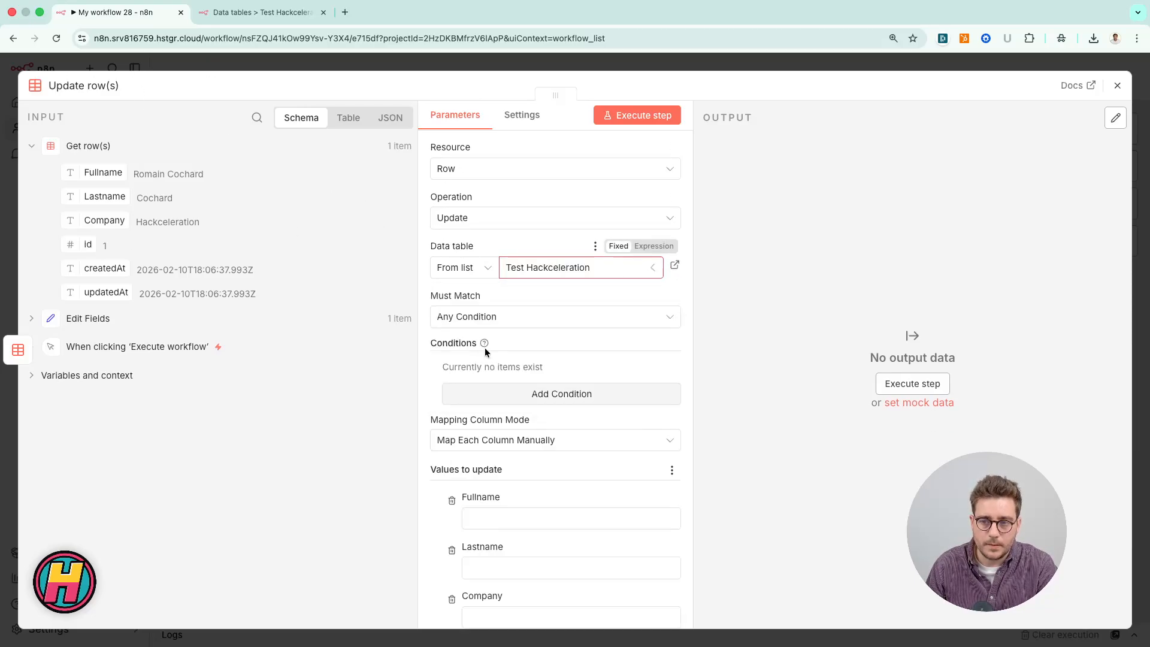
{"action": "left_click", "coordinate": [516, 407]}
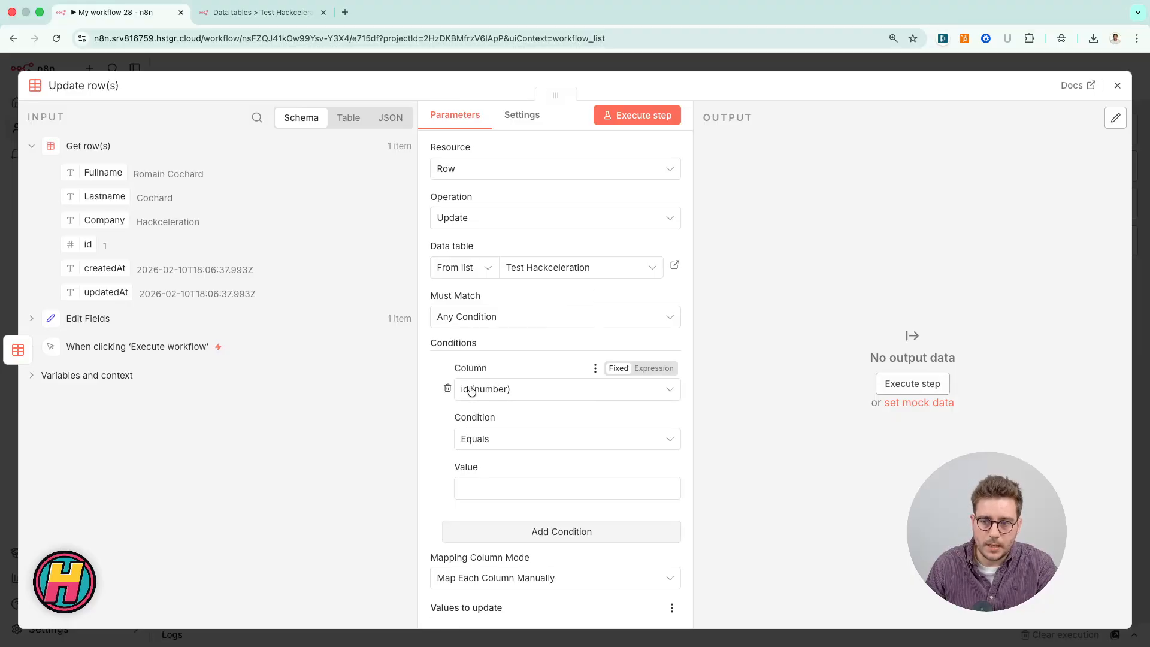
{"action": "left_click_drag", "start_coordinate": [86, 242], "coordinate": [506, 488]}
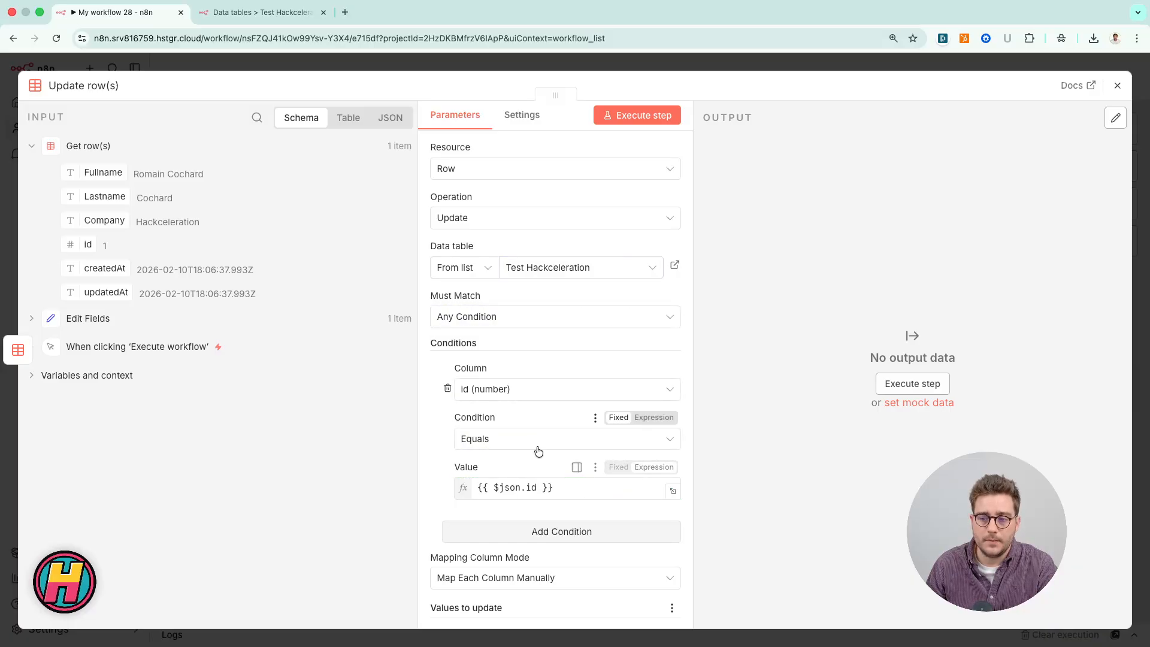
- Map Company to the Edit Fields CompanyName and run the step, updating row 1
{"action": "scroll", "coordinate": [537, 451], "scroll_direction": "down", "scroll_amount": 5}
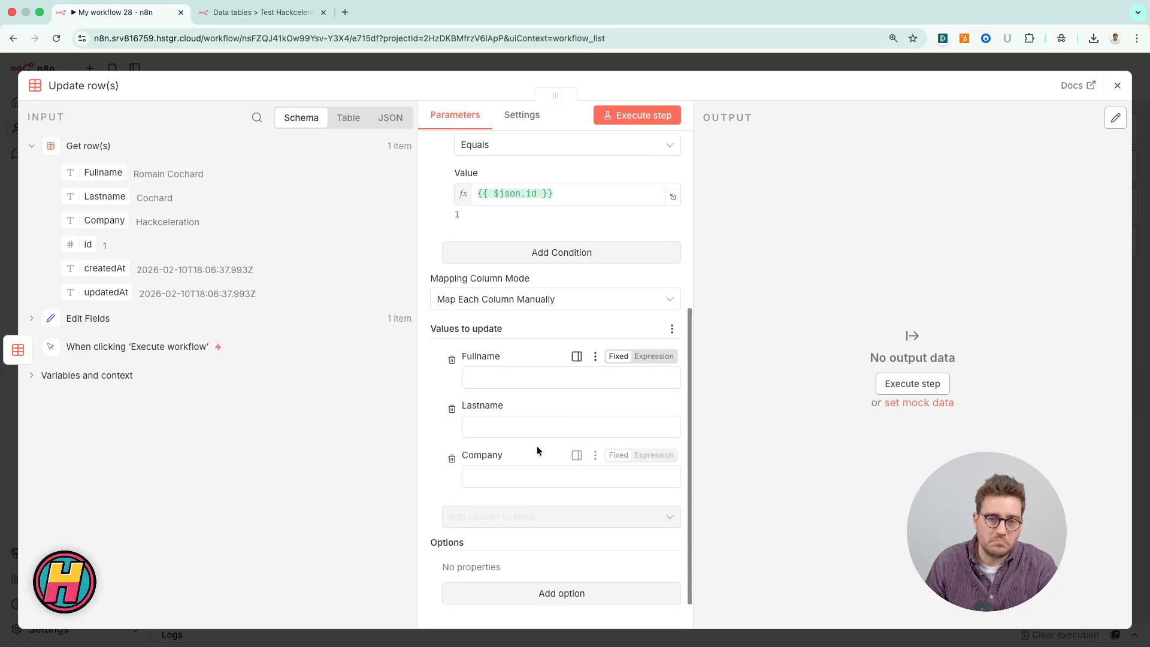
{"action": "scroll", "coordinate": [536, 446], "scroll_direction": "down", "scroll_amount": 1}
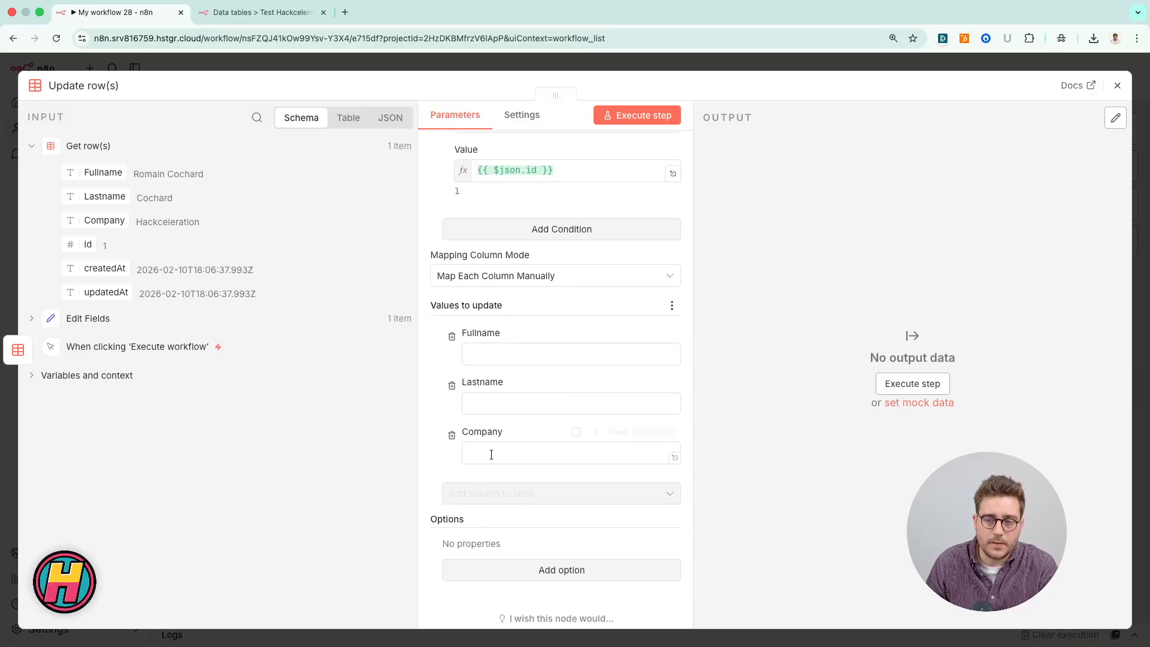
{"action": "left_click", "coordinate": [70, 317]}
{"action": "left_click_drag", "start_coordinate": [98, 248], "coordinate": [548, 455]}
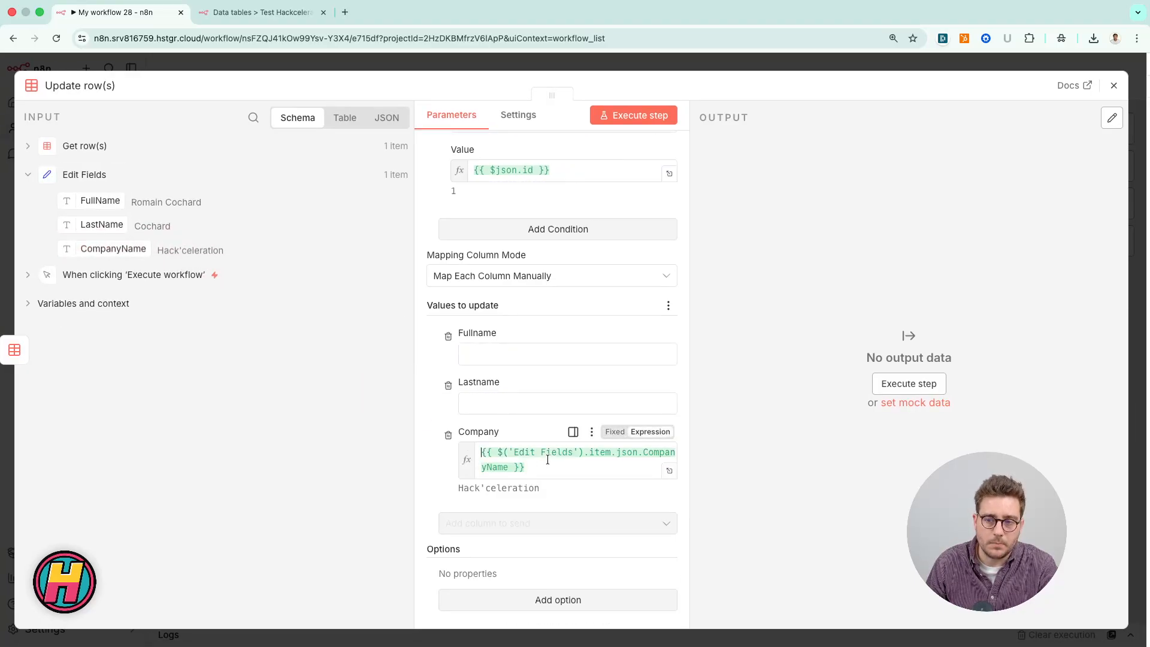
{"action": "left_click", "coordinate": [626, 115]}
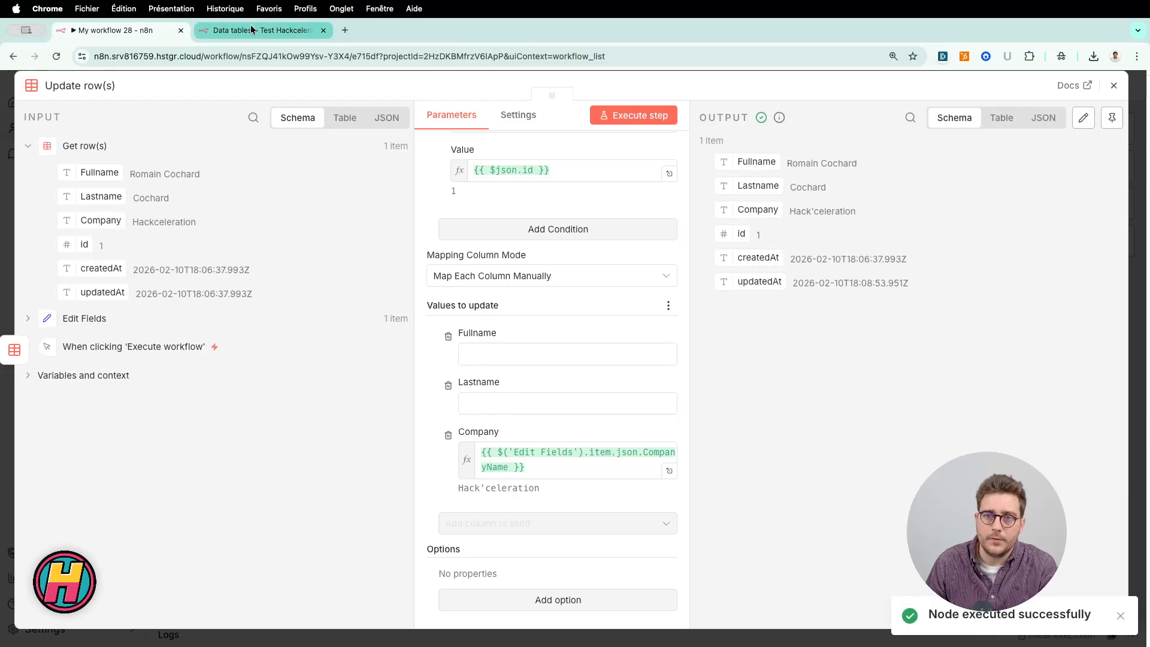
{"action": "left_click", "coordinate": [251, 30]}
- Refresh the table to confirm Company now reads Hack'celeration, then return to the workflow
{"action": "key", "text": "super+r"}
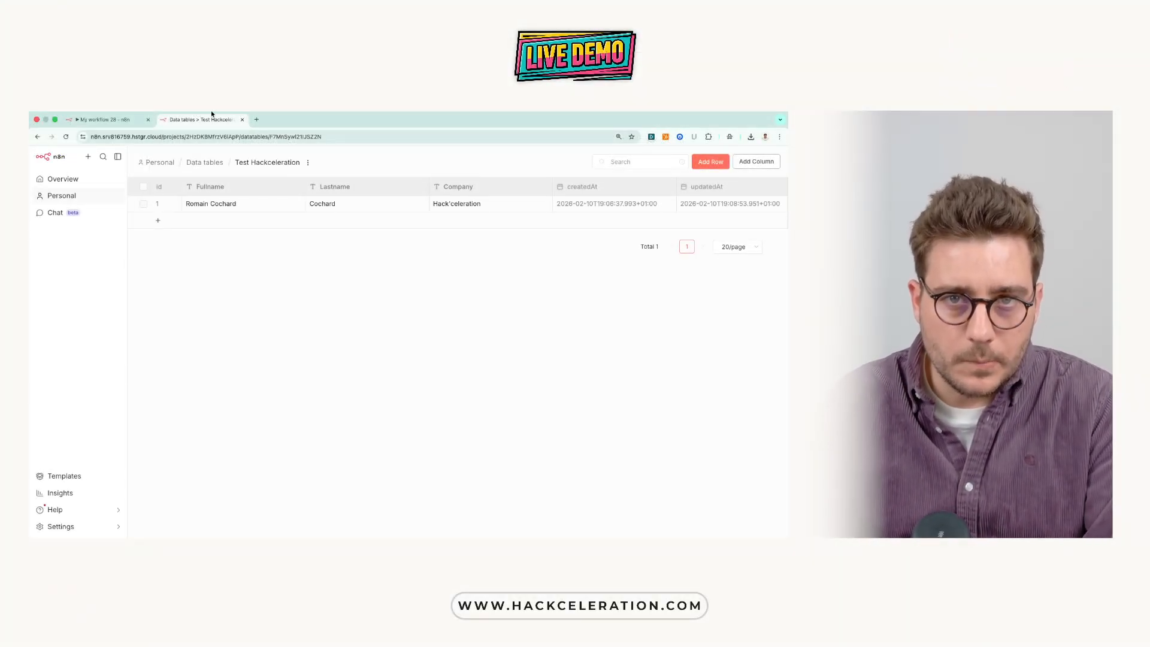
{"action": "left_click", "coordinate": [105, 119]}
{"action": "key", "text": "Escape"}
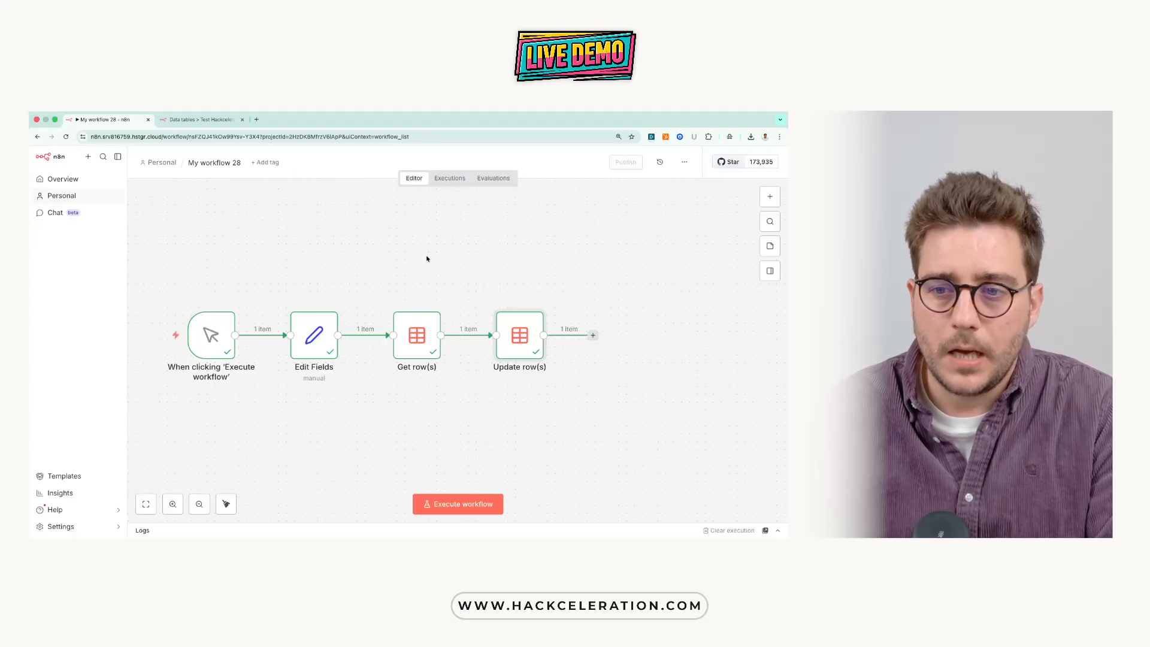
- Delete the Get row(s) and Update row(s) nodes from the canvas
{"action": "left_click_drag", "start_coordinate": [582, 267], "coordinate": [354, 435]}
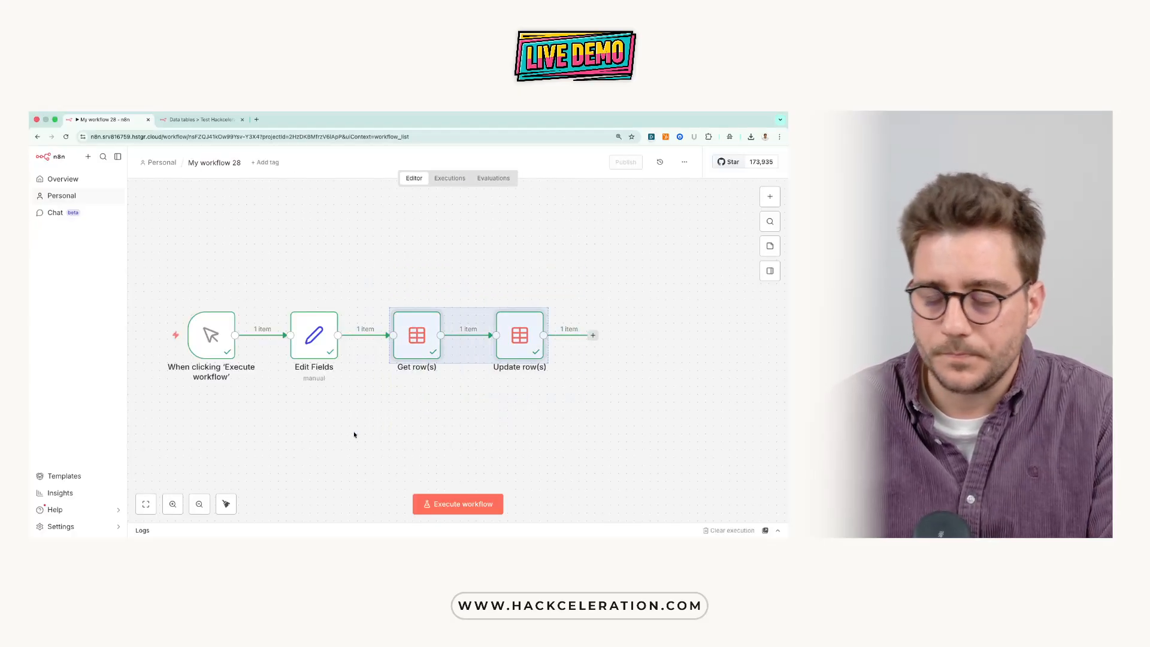
{"action": "key", "text": "Delete"}
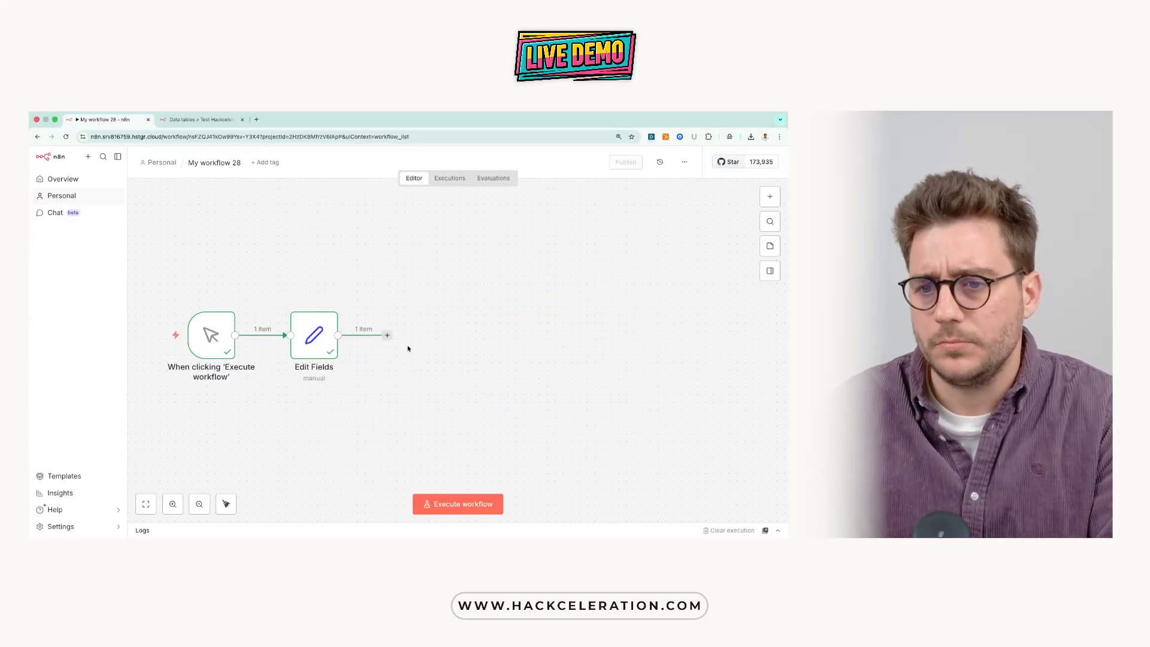
{"action": "left_click", "coordinate": [770, 197]}
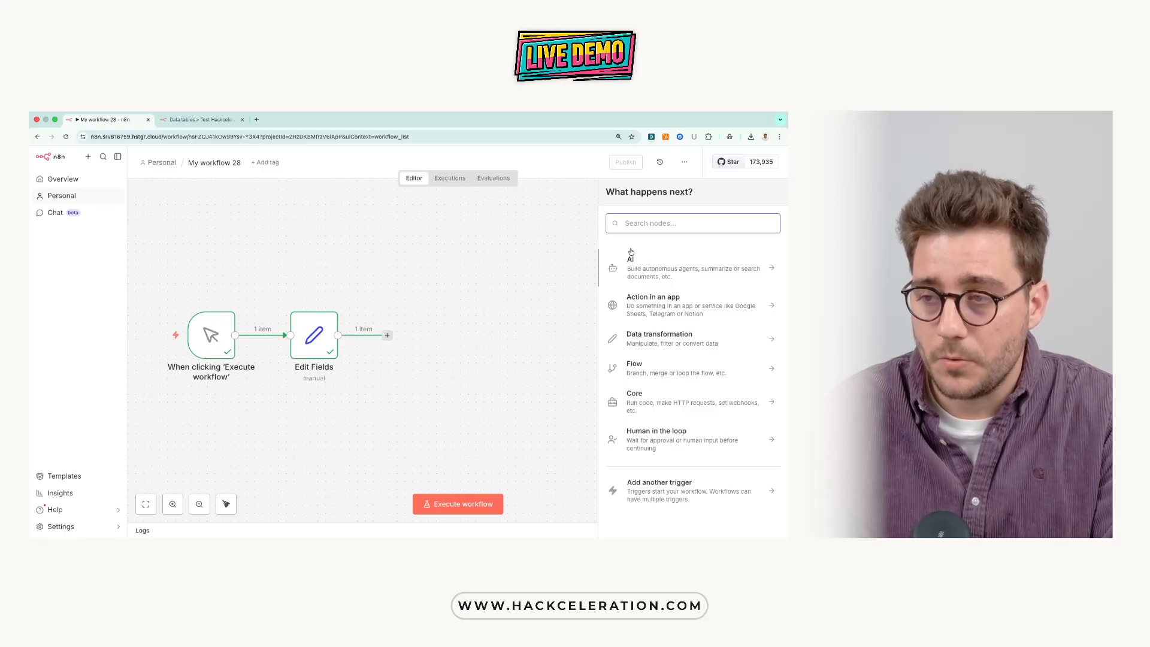
- Add a new Data table Get row(s) node from the 'data' search
{"action": "type", "text": "d"}
{"action": "key", "text": "BackSpace"}
{"action": "type", "text": "data"}
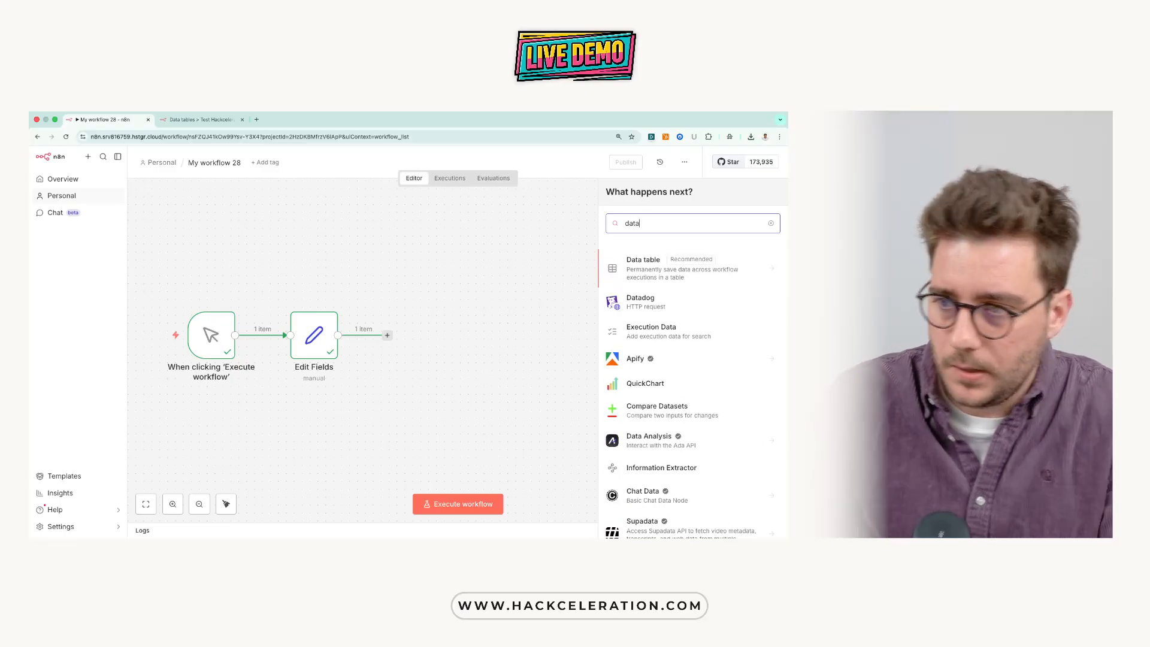
{"action": "left_click", "coordinate": [656, 259]}
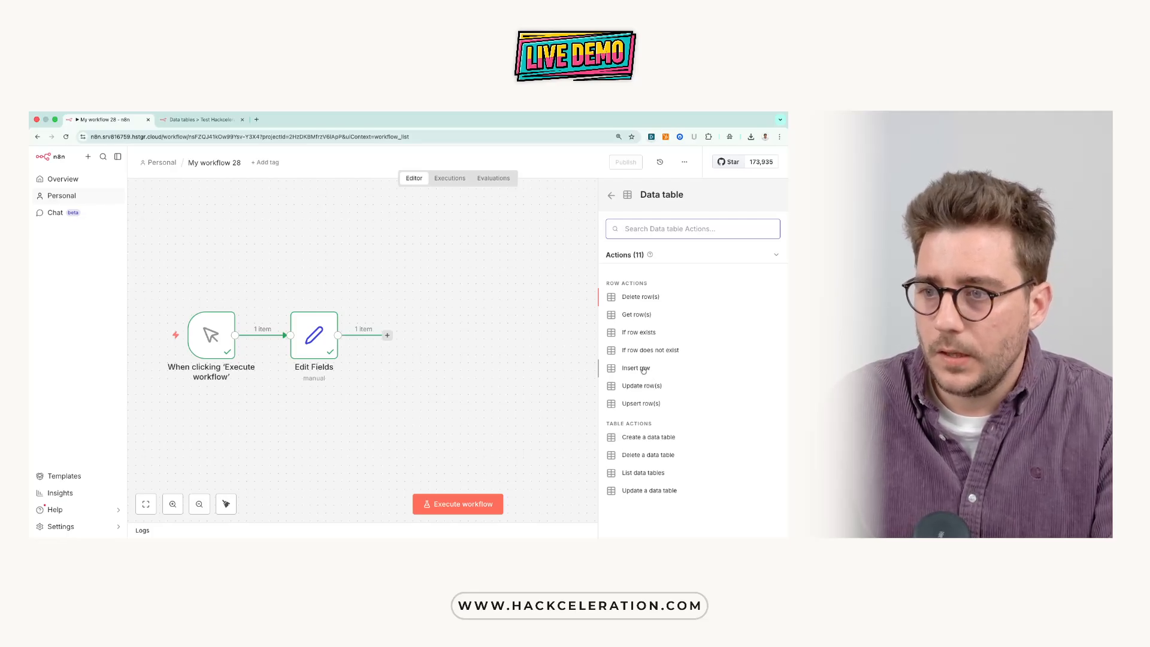
{"action": "left_click", "coordinate": [637, 315]}
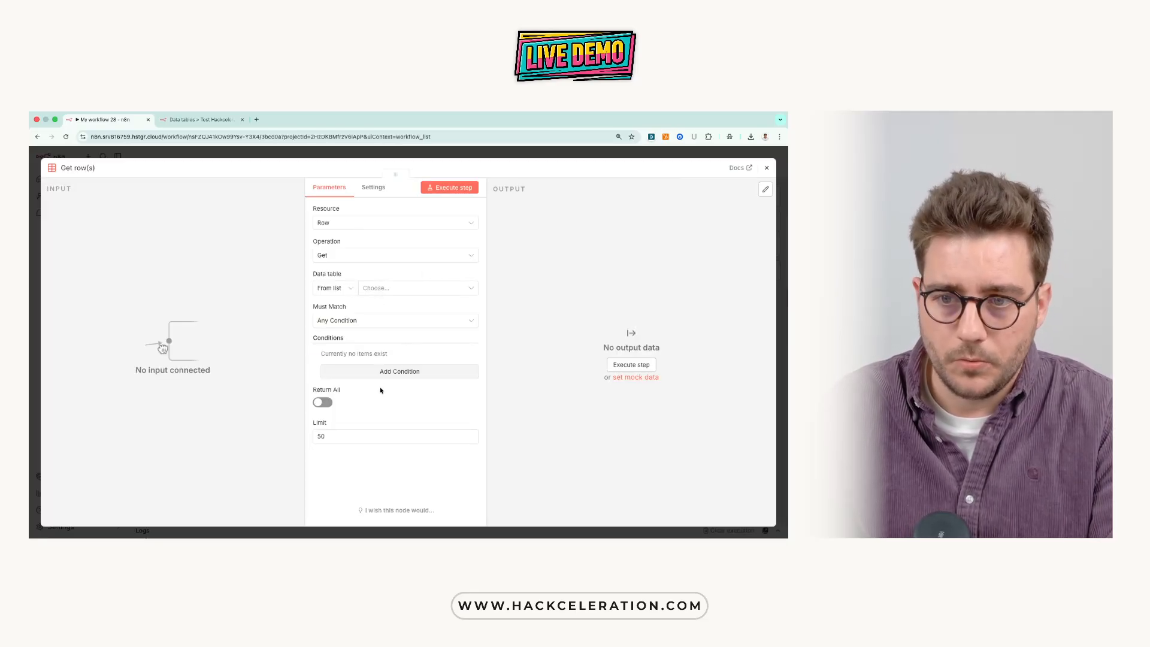
- Set it to read Test Hackceleration and connect it right after Edit Fields
{"action": "left_click", "coordinate": [368, 288]}
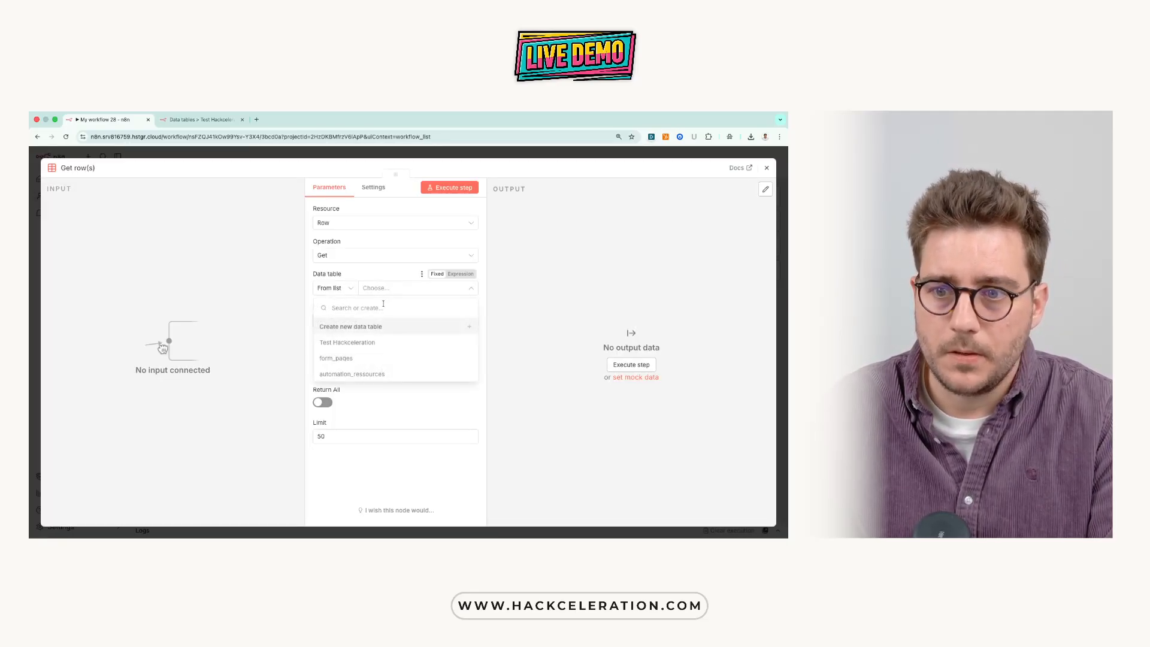
{"action": "left_click", "coordinate": [352, 336]}
{"action": "left_click", "coordinate": [314, 153]}
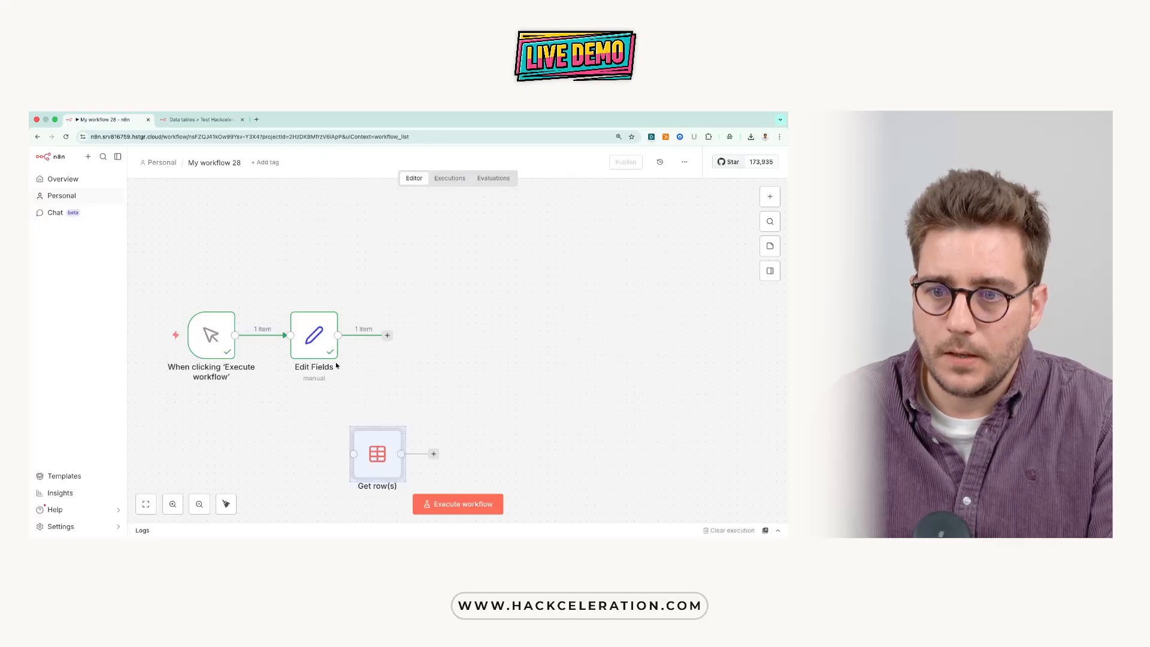
{"action": "left_click_drag", "start_coordinate": [374, 453], "coordinate": [433, 336]}
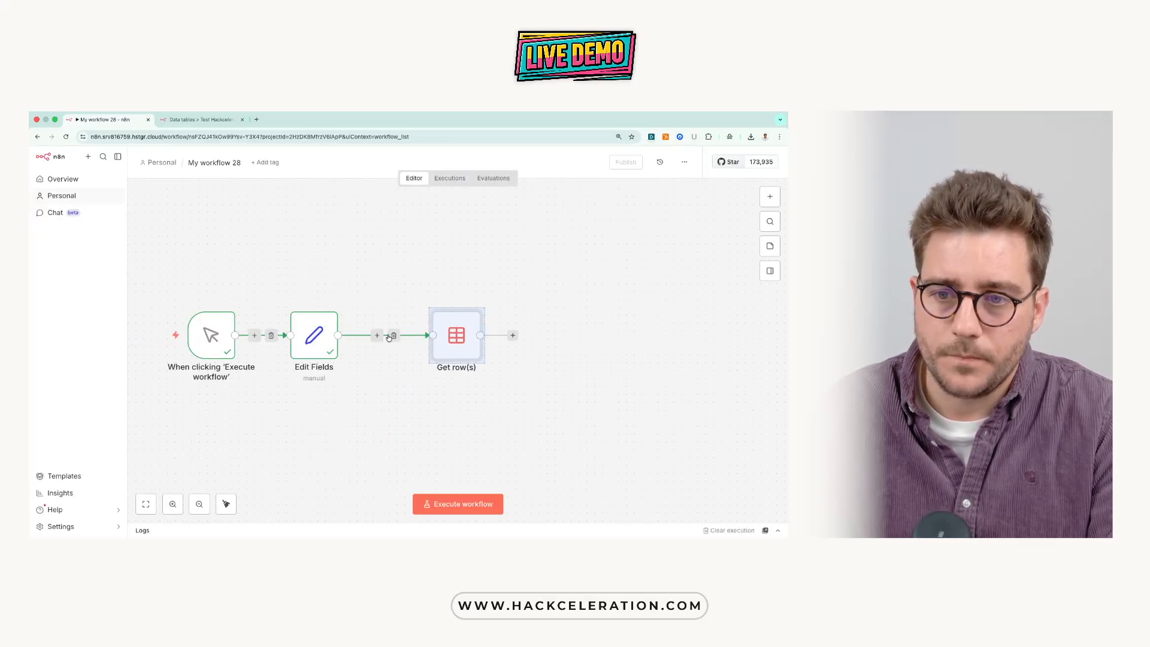
- Filter Get row(s) on Company equal to the incoming CompanyName
{"action": "double_click", "coordinate": [457, 335]}
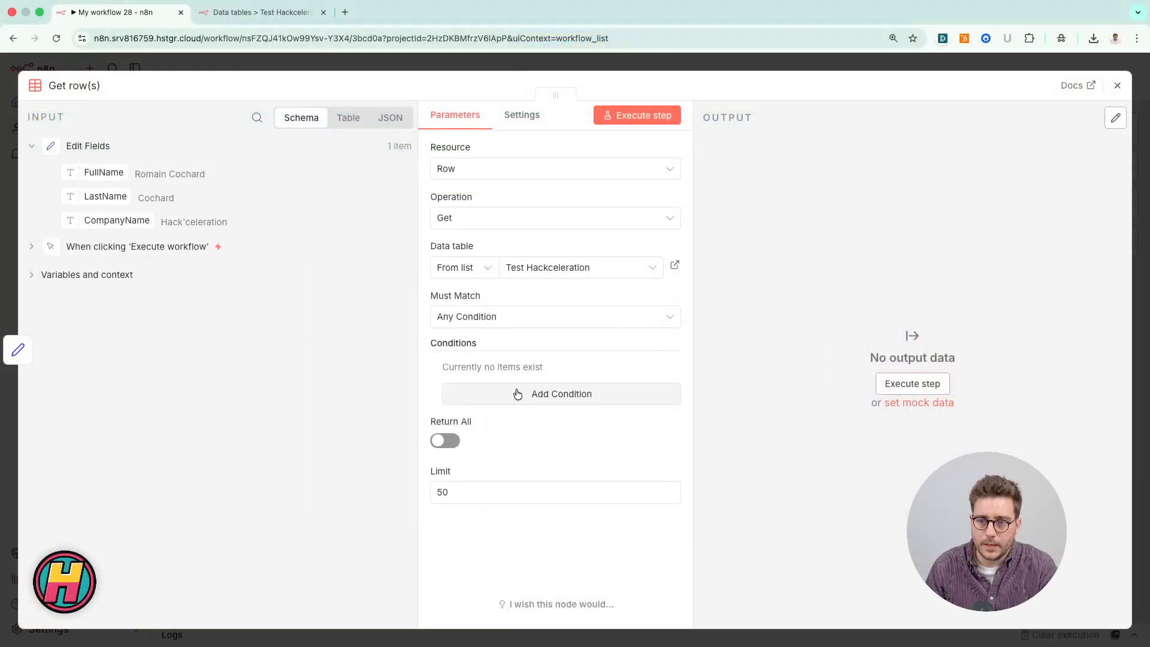
{"action": "left_click", "coordinate": [516, 399]}
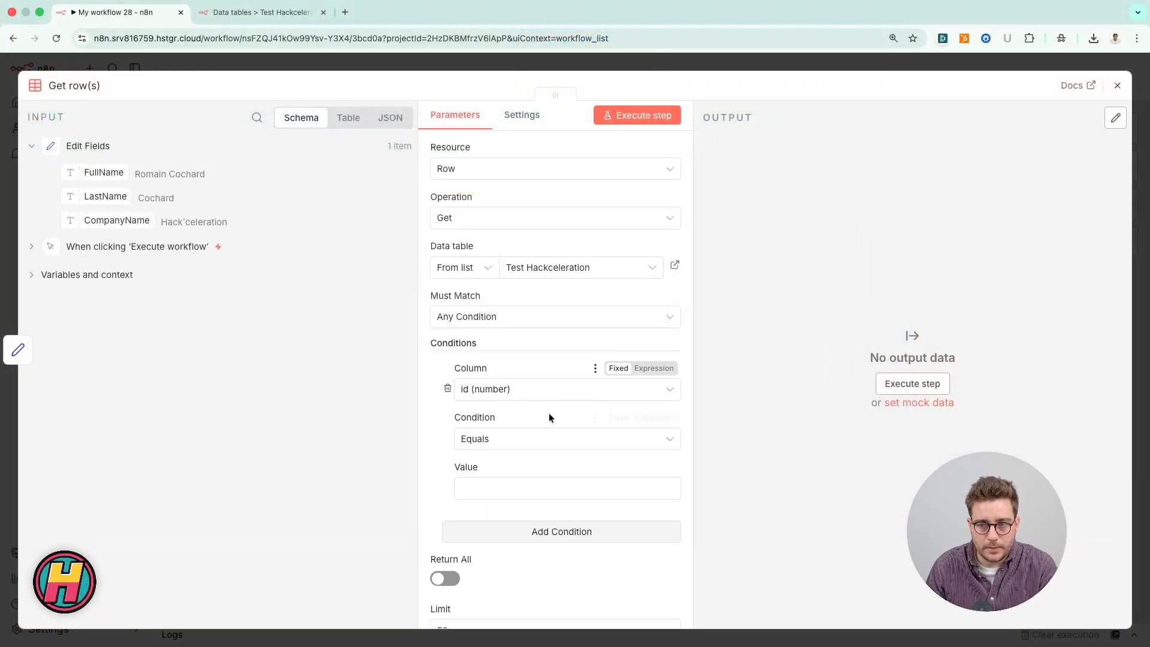
{"action": "left_click", "coordinate": [513, 392]}
{"action": "left_click", "coordinate": [513, 554]}
{"action": "left_click_drag", "start_coordinate": [90, 220], "coordinate": [515, 492]}
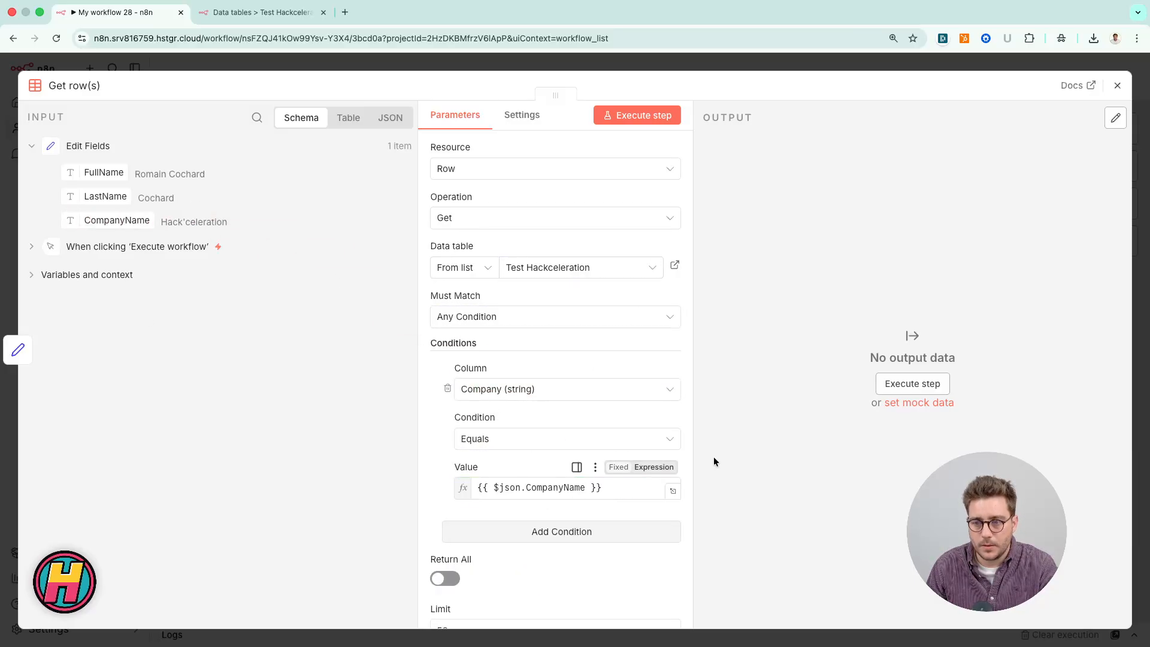
{"action": "left_click", "coordinate": [451, 66]}
- Run the workflow and confirm Get row(s) returns the single Hack'celeration row
{"action": "left_click", "coordinate": [650, 594]}
{"action": "double_click", "coordinate": [623, 350]}
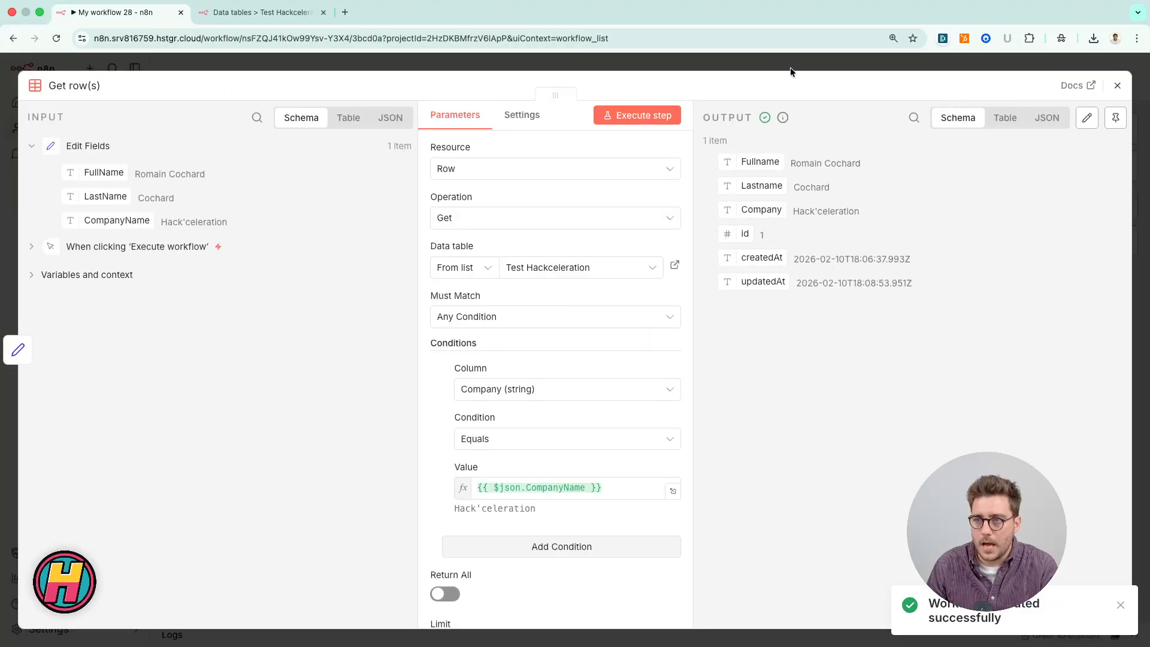
{"action": "left_click", "coordinate": [790, 67]}
{"action": "left_click", "coordinate": [758, 340]}
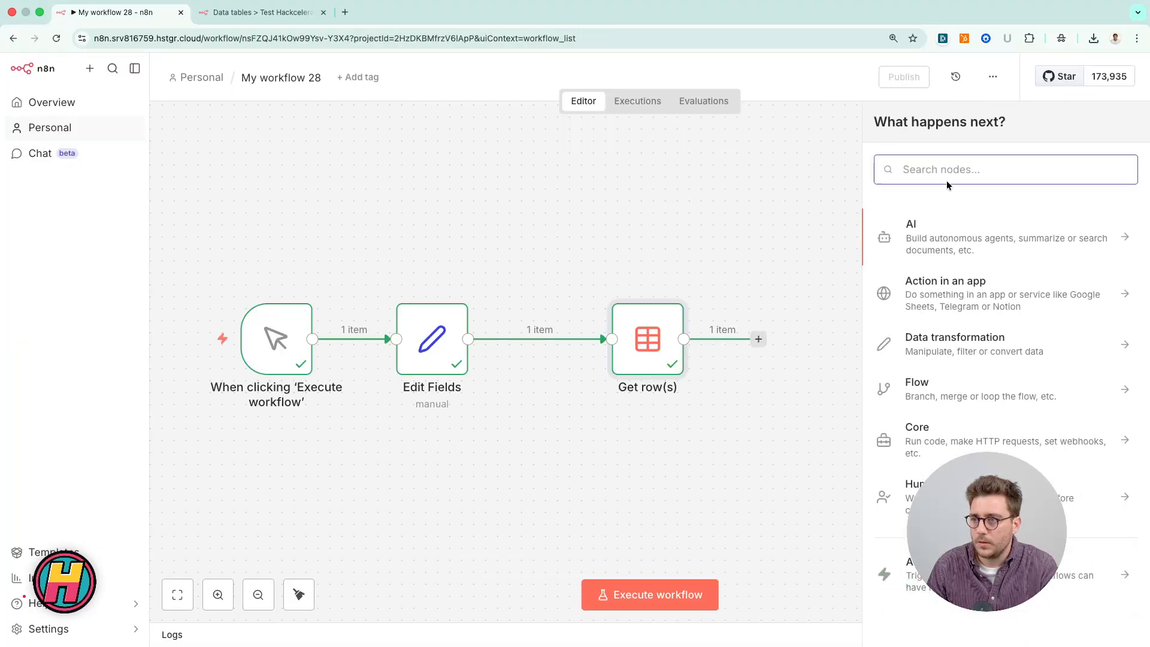
- Add a Data table Delete row(s) step targeting the Test Hackceleration table
{"action": "type", "text": "data"}
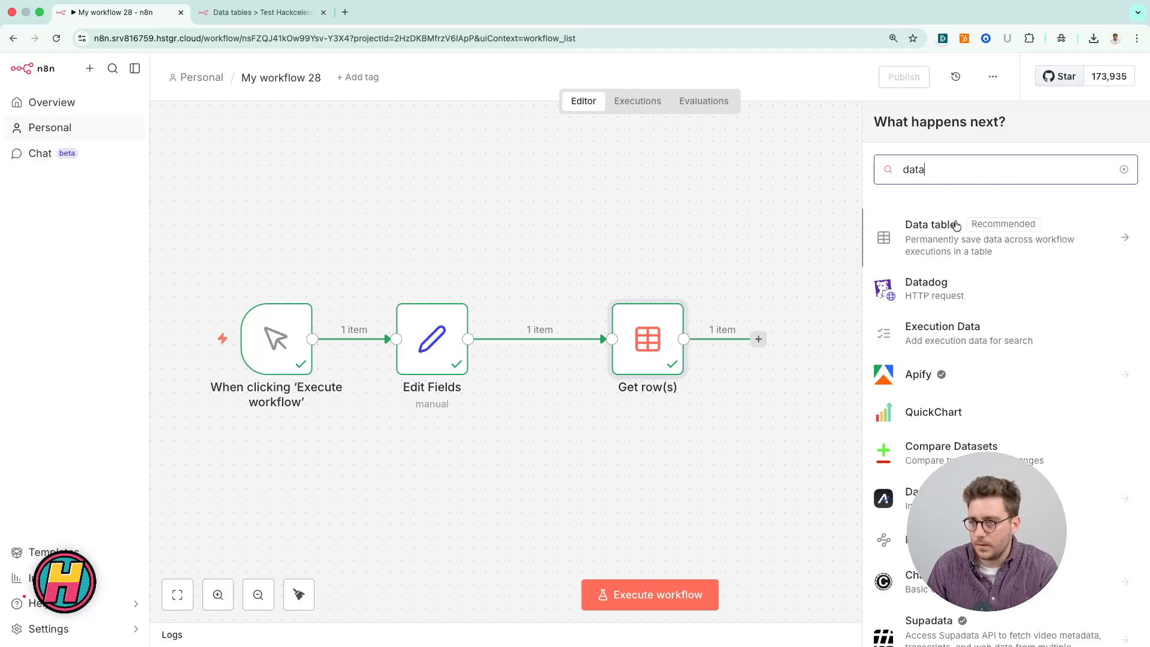
{"action": "key", "text": "Return"}
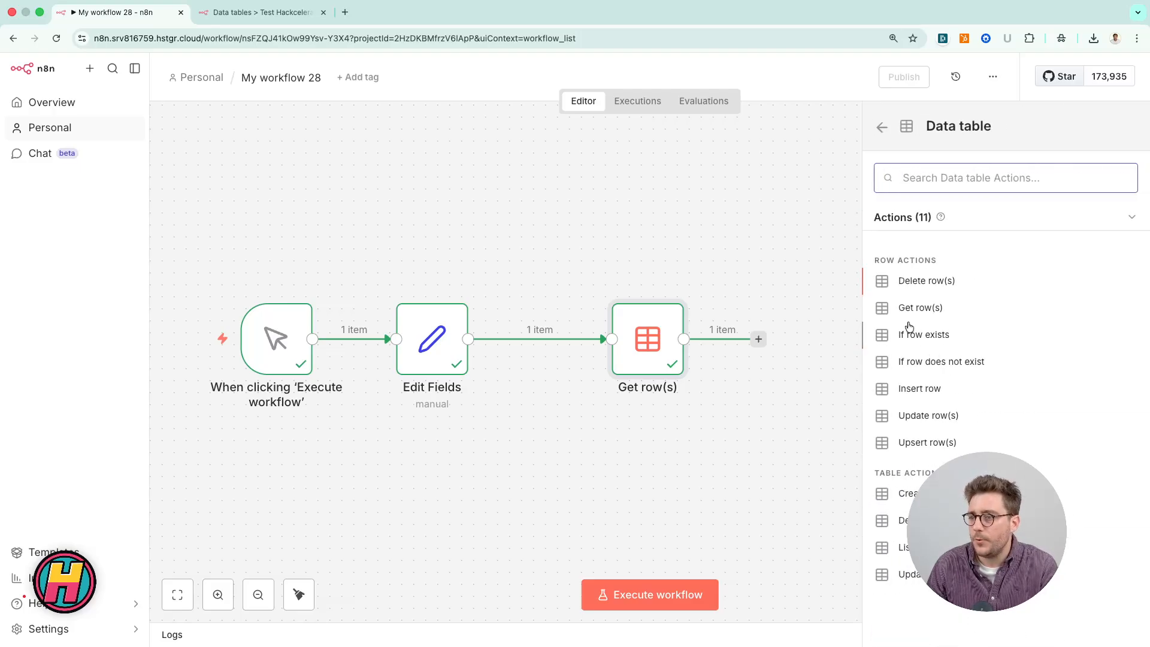
{"action": "left_click", "coordinate": [913, 281]}
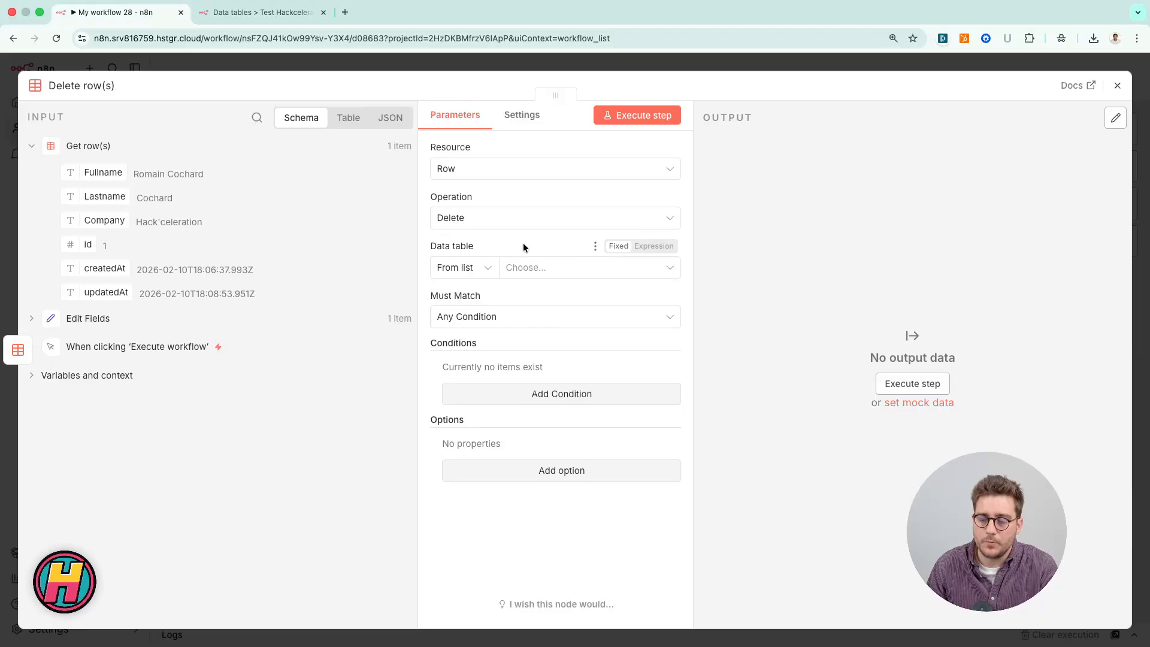
{"action": "left_click", "coordinate": [516, 267]}
{"action": "left_click", "coordinate": [507, 353]}
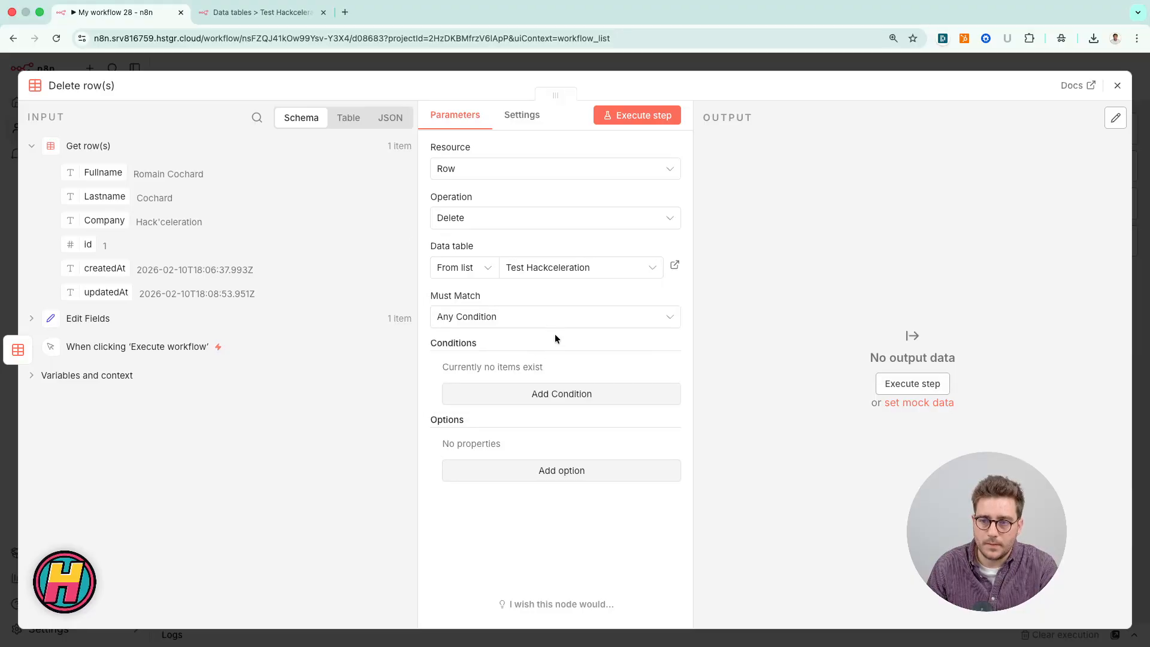
- Delete rows whose id equals the incoming {{ $json.id }}, run the step, and view the table
{"action": "left_click", "coordinate": [509, 400]}
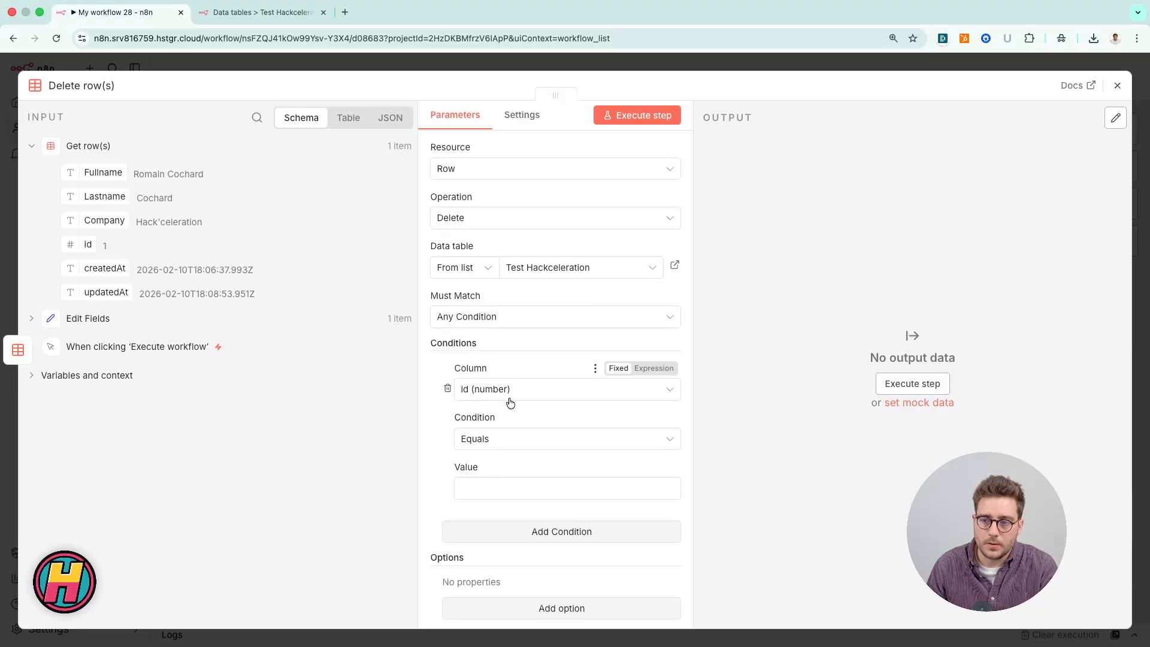
{"action": "left_click", "coordinate": [509, 390]}
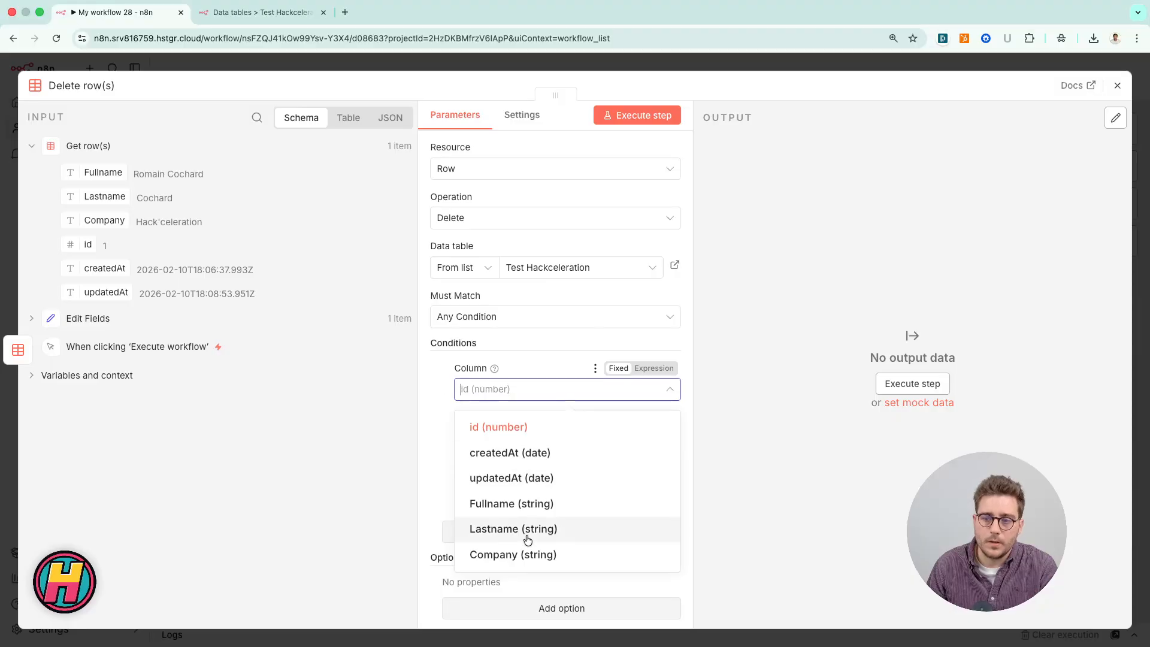
{"action": "left_click", "coordinate": [520, 555]}
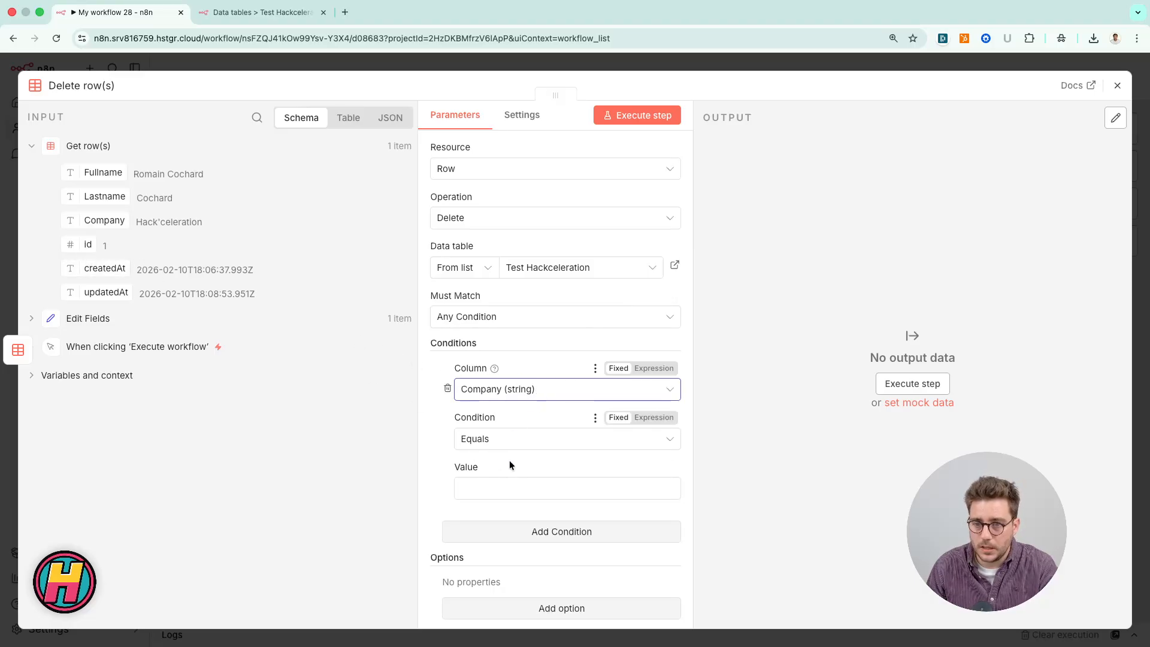
{"action": "left_click", "coordinate": [543, 395]}
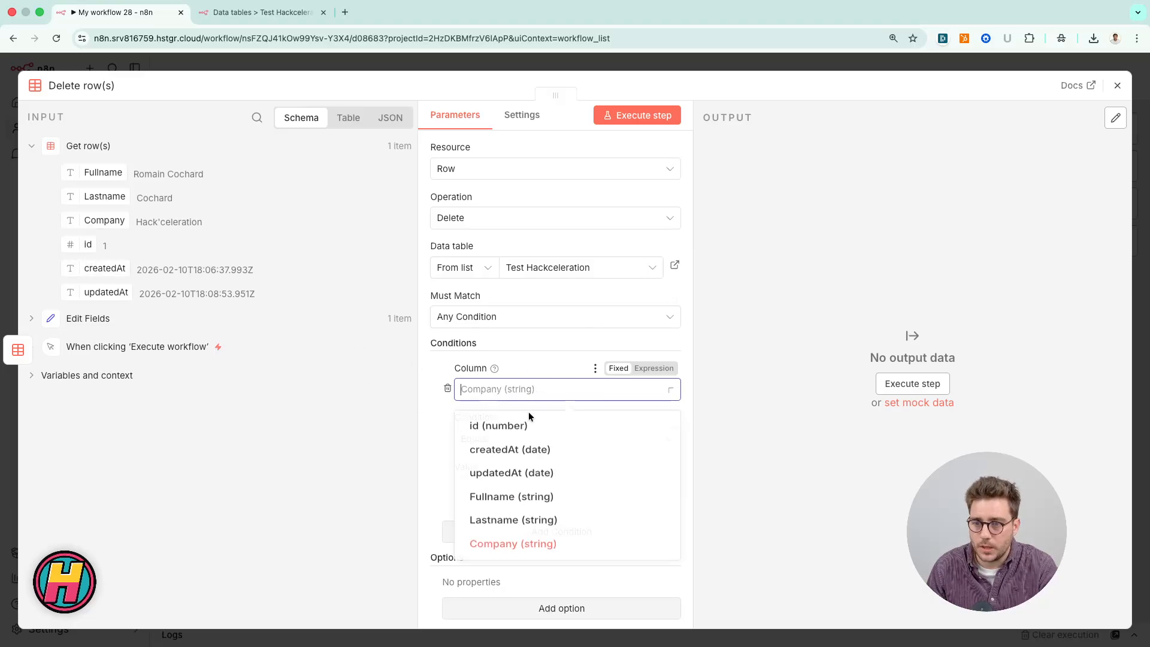
{"action": "left_click", "coordinate": [492, 428]}
{"action": "left_click_drag", "start_coordinate": [83, 244], "coordinate": [568, 488]}
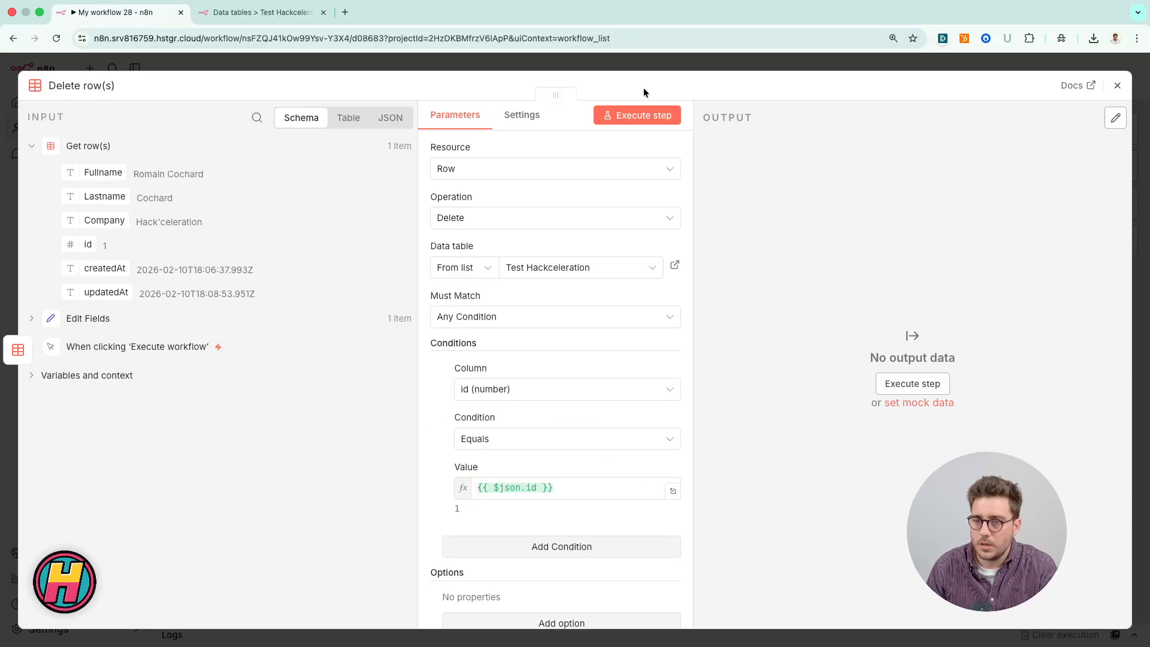
{"action": "left_click", "coordinate": [650, 120]}
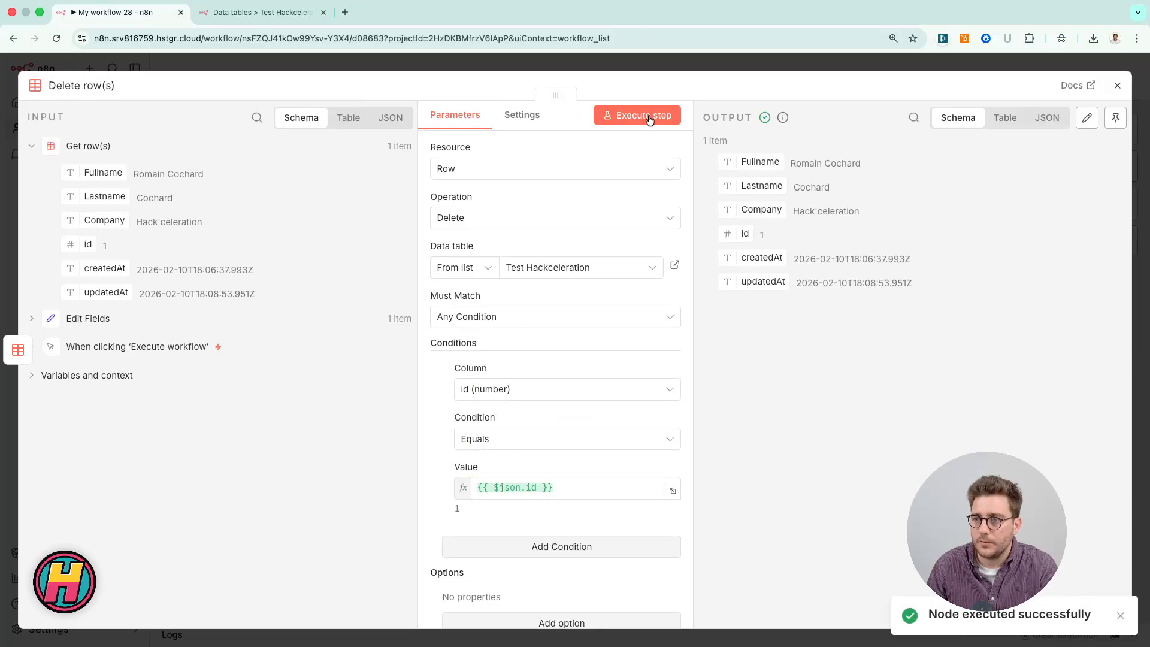
{"action": "left_click", "coordinate": [237, 13]}
- Refresh the table to confirm it is empty, then nudge Get row(s) left on the canvas
{"action": "key", "text": "super+r"}
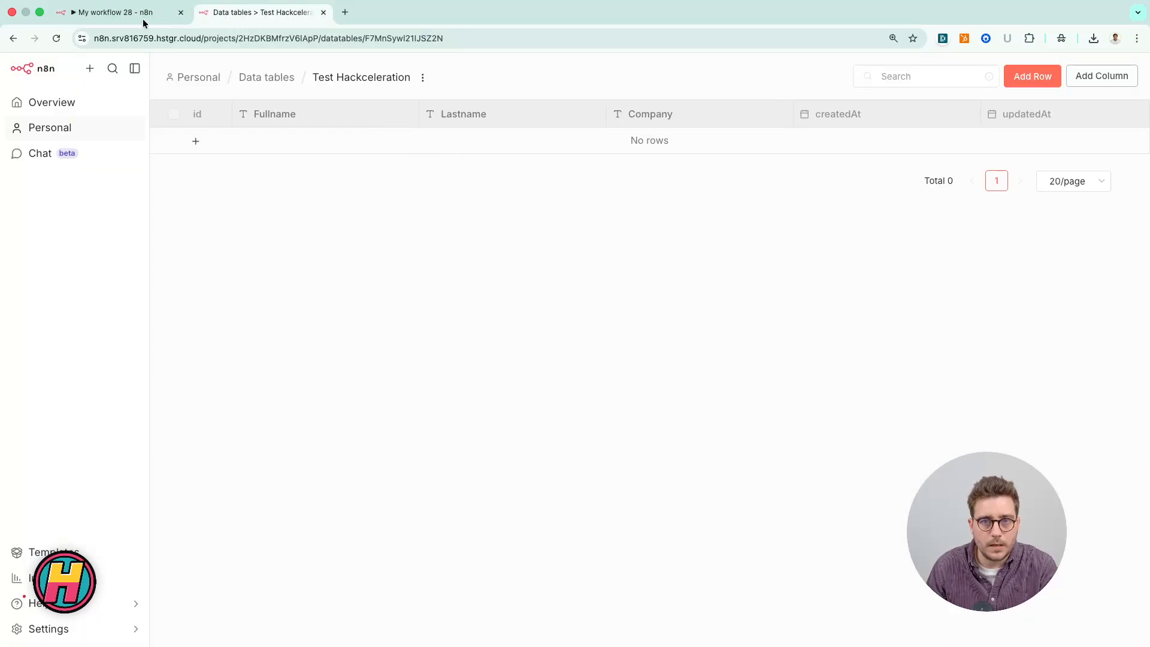
{"action": "left_click", "coordinate": [120, 12]}
{"action": "left_click", "coordinate": [606, 67]}
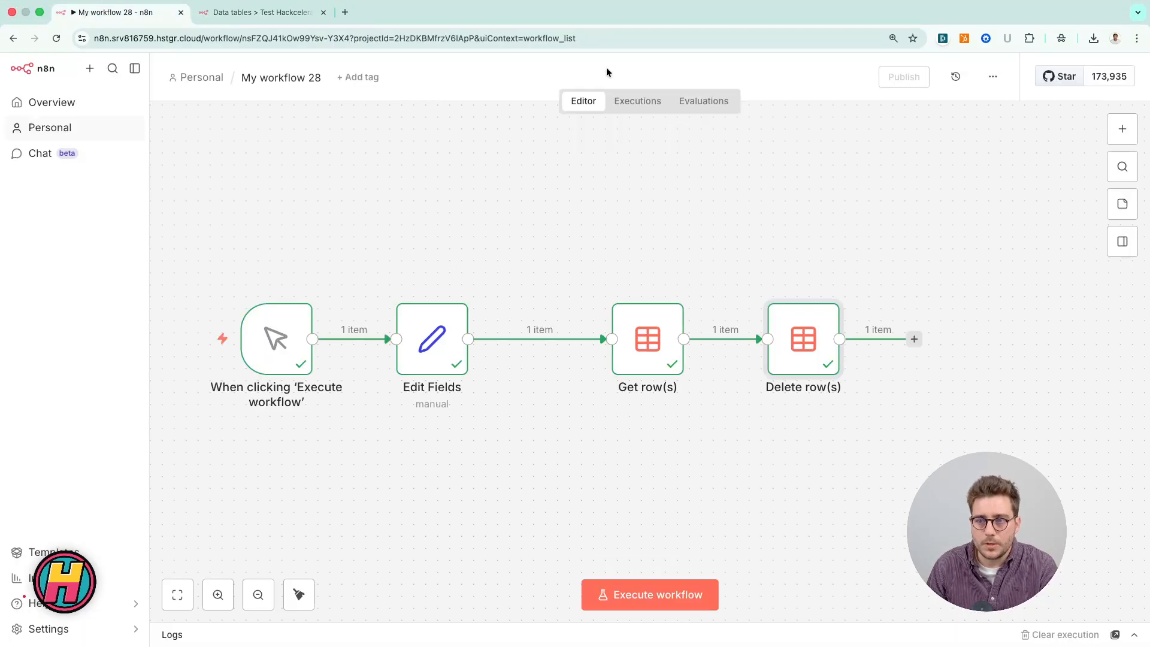
{"action": "left_click_drag", "start_coordinate": [647, 351], "coordinate": [611, 350]}
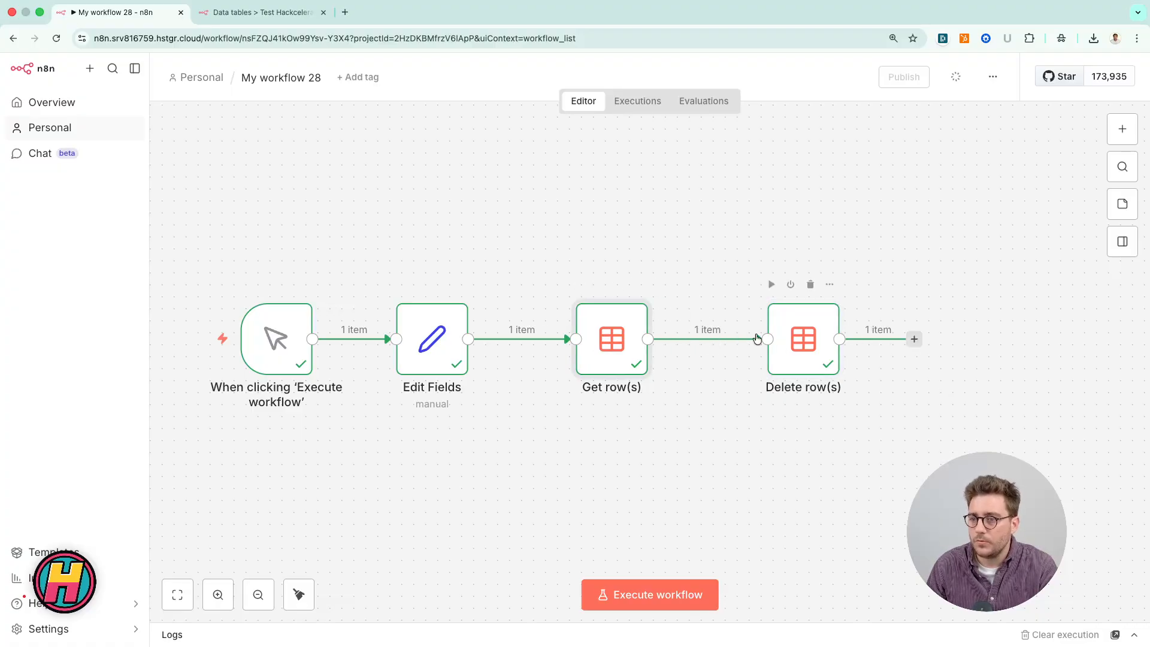
- Pin the output data of Edit Fields, Get row(s) and Delete row(s)
{"action": "left_click_drag", "start_coordinate": [333, 213], "coordinate": [849, 483]}
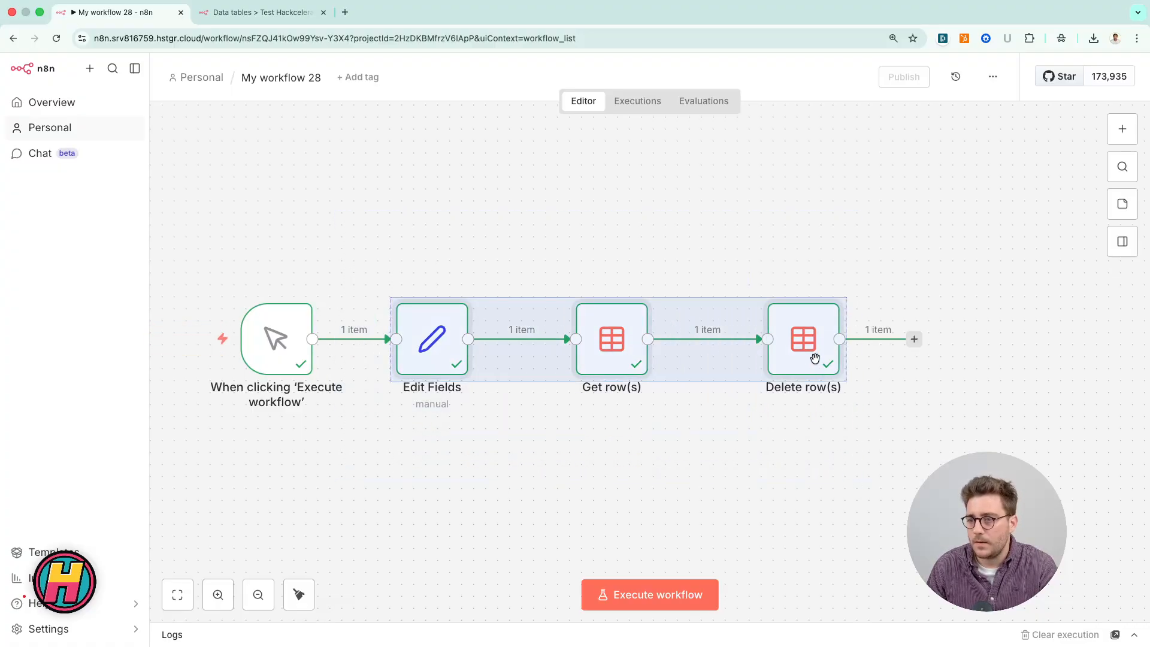
{"action": "right_click", "coordinate": [815, 359]}
{"action": "left_click", "coordinate": [881, 403]}
- Add a Data table 'Delete a data table' step after Delete row(s)
{"action": "left_click", "coordinate": [914, 341]}
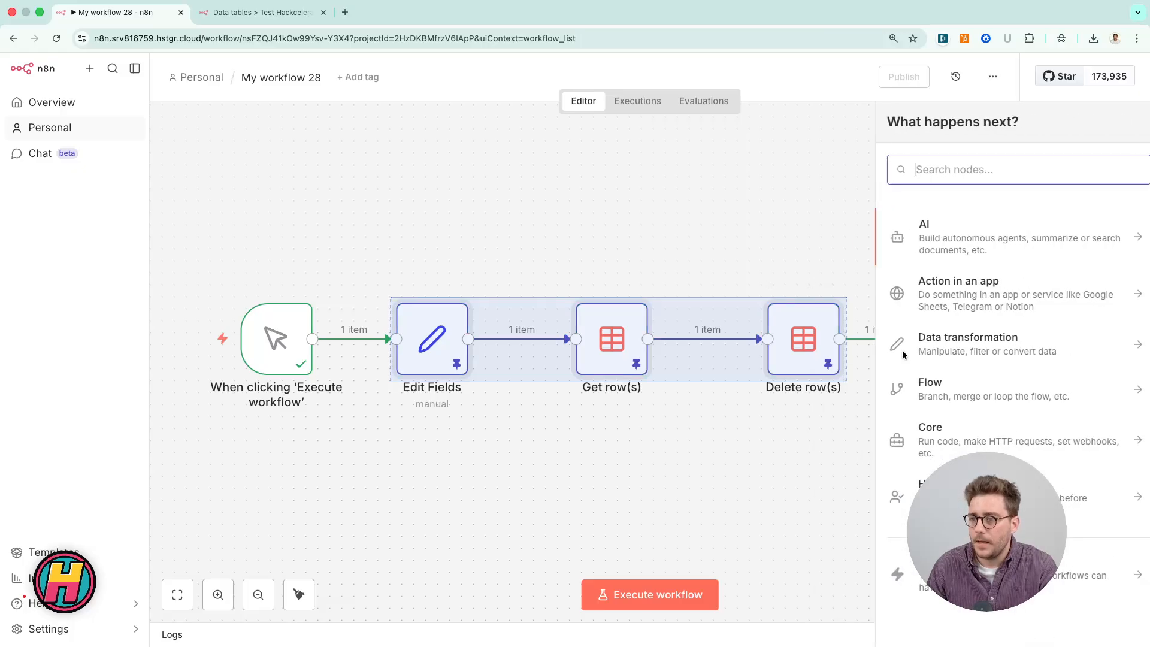
{"action": "type", "text": "data"}
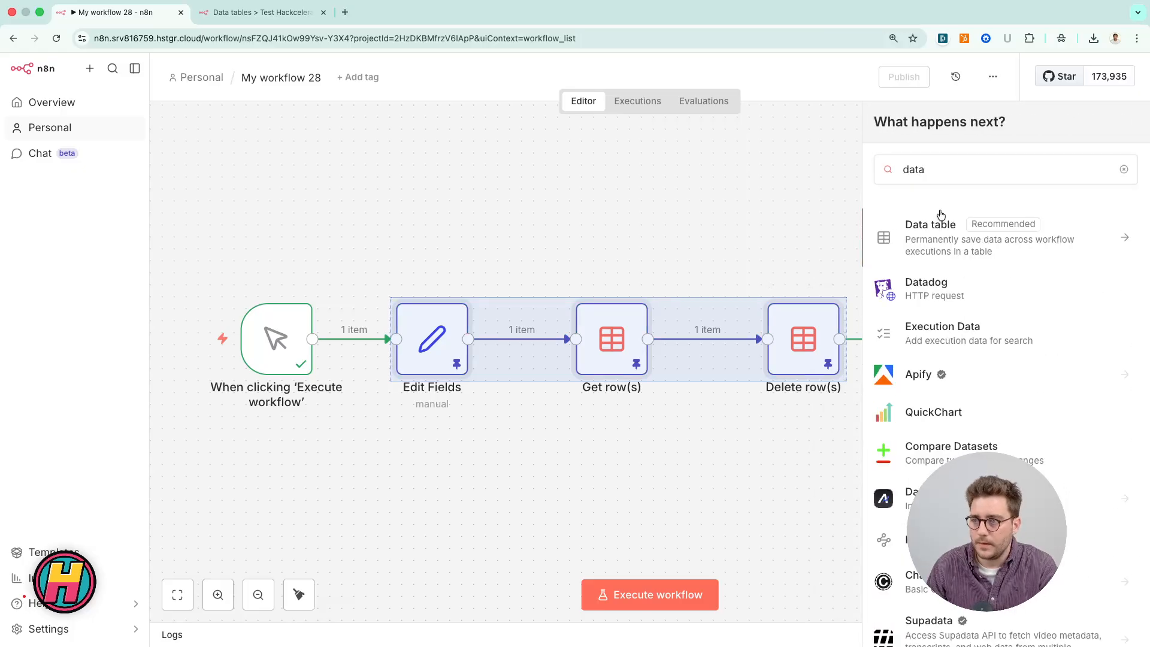
{"action": "left_click", "coordinate": [941, 217]}
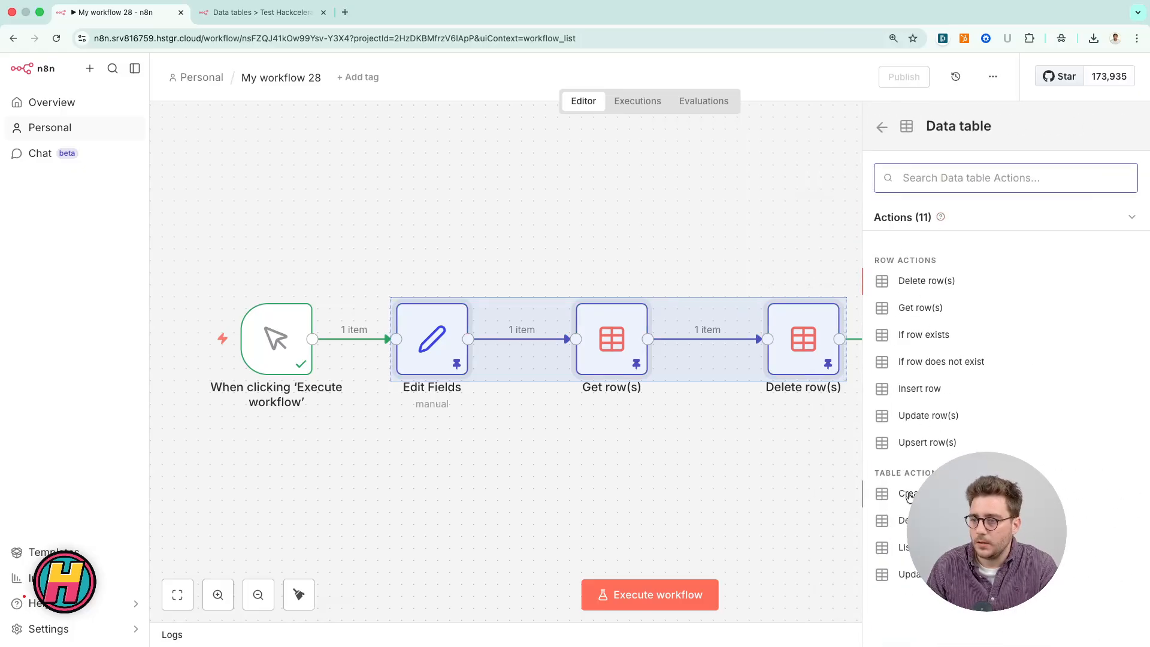
{"action": "left_click", "coordinate": [904, 520]}
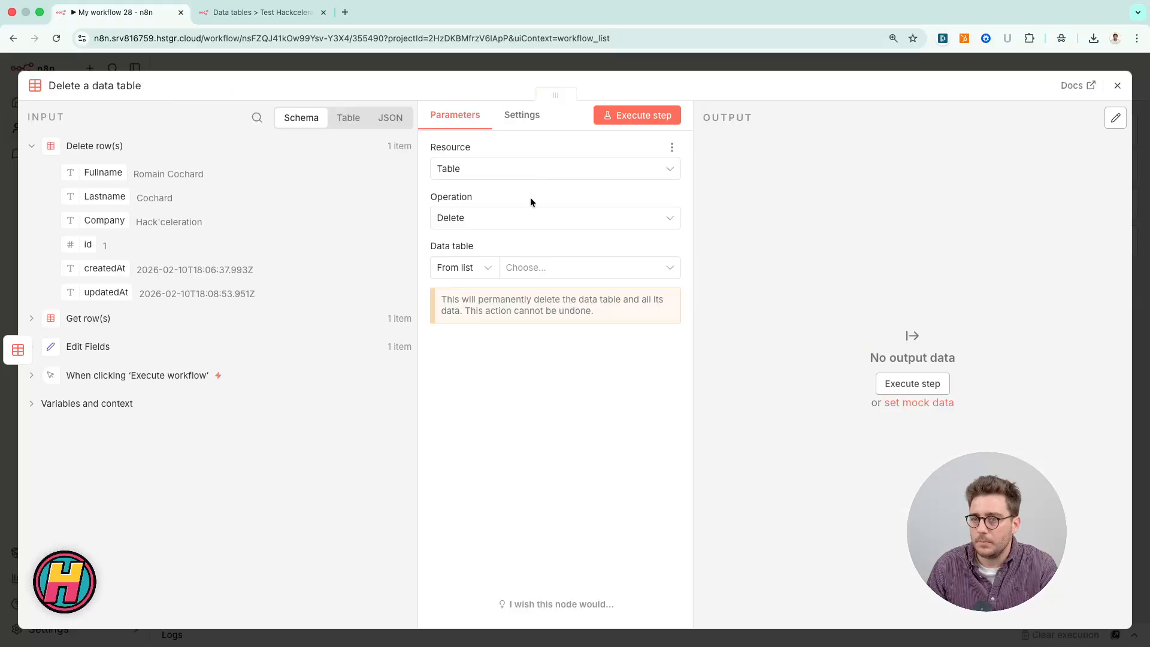
- Target Test Hackceleration, run the deletion, and check the table's tab
{"action": "left_click", "coordinate": [535, 270]}
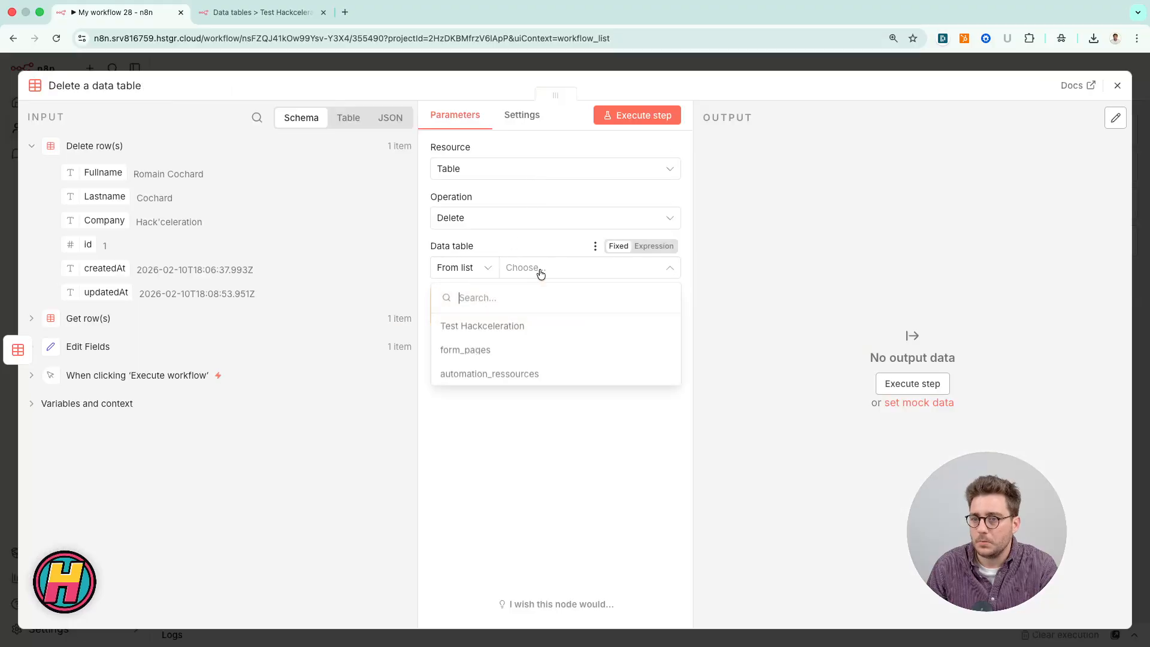
{"action": "left_click", "coordinate": [447, 327]}
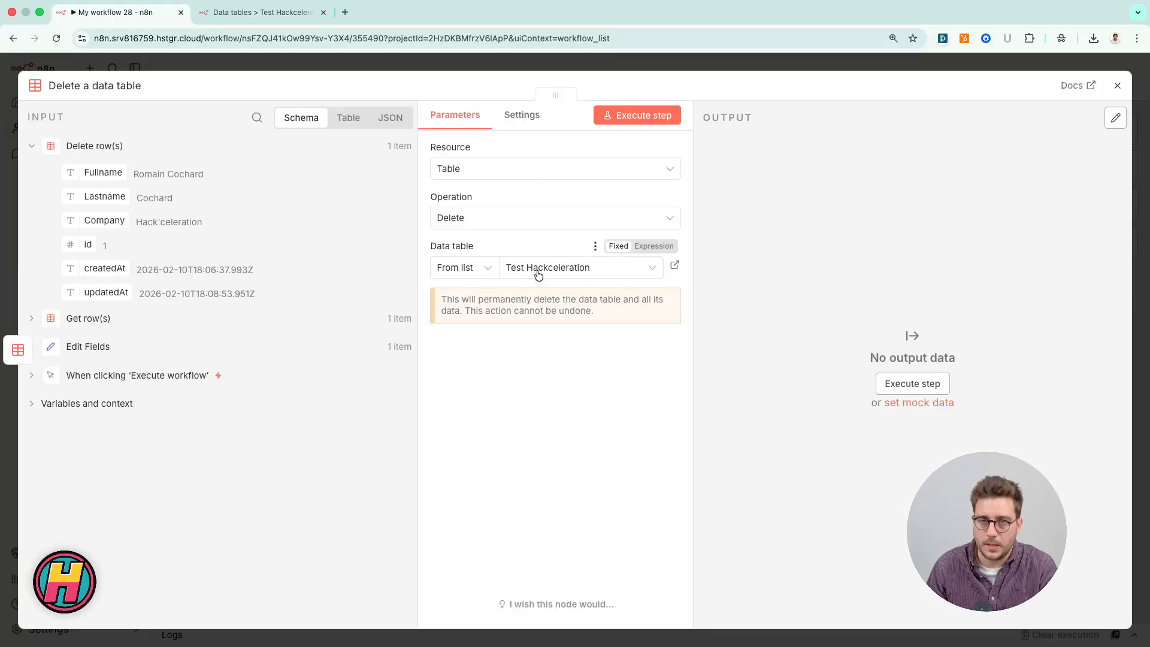
{"action": "left_click", "coordinate": [620, 123]}
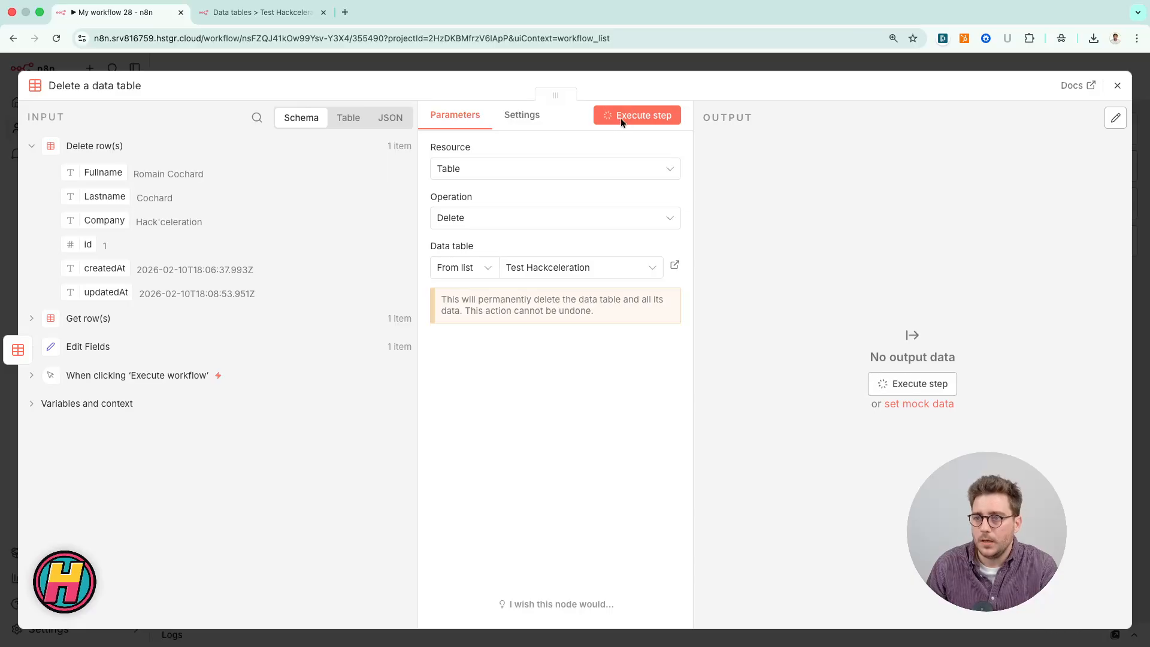
{"action": "key", "text": "ctrl+Tab"}
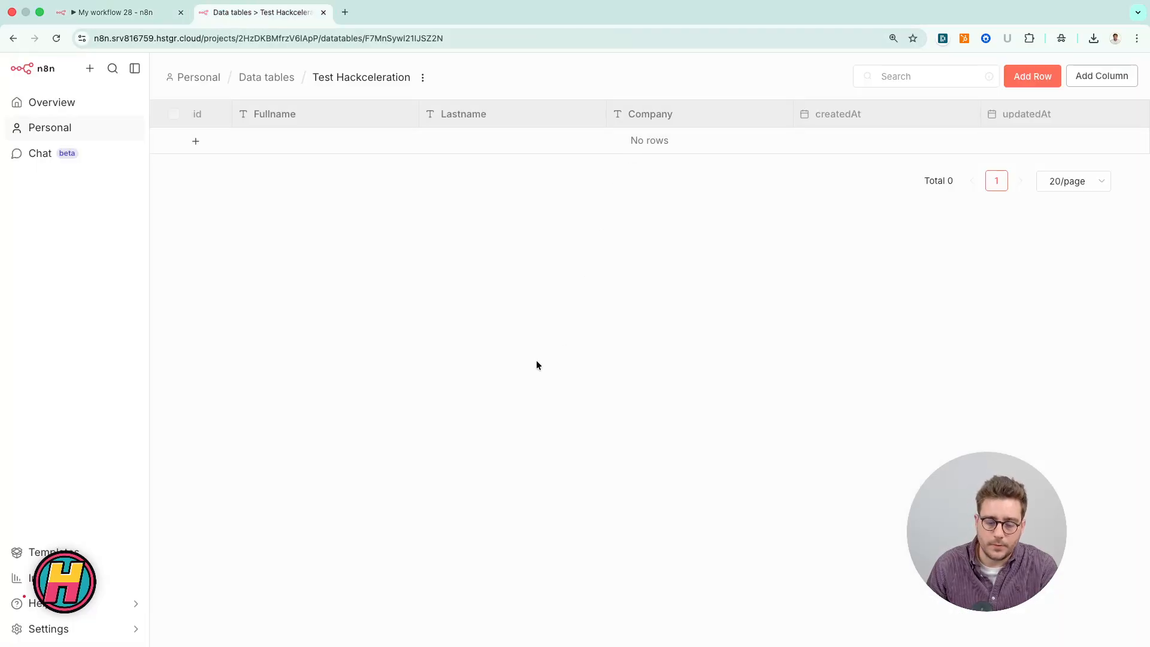